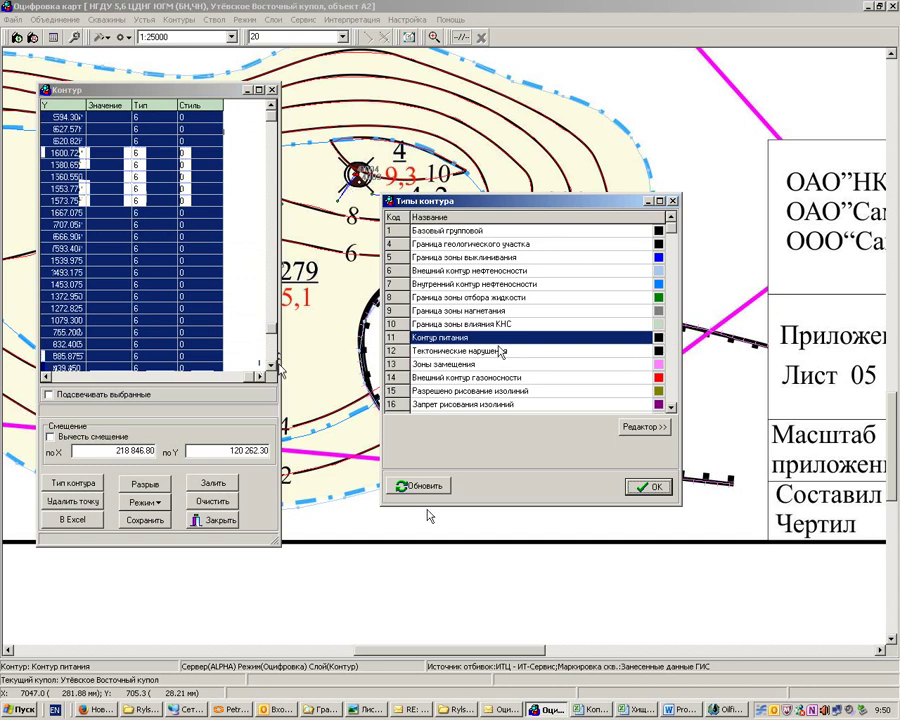
Assign the type Контур питания to the selected contour points, end the contour with a break, and save the contours.
left_click(645, 488)
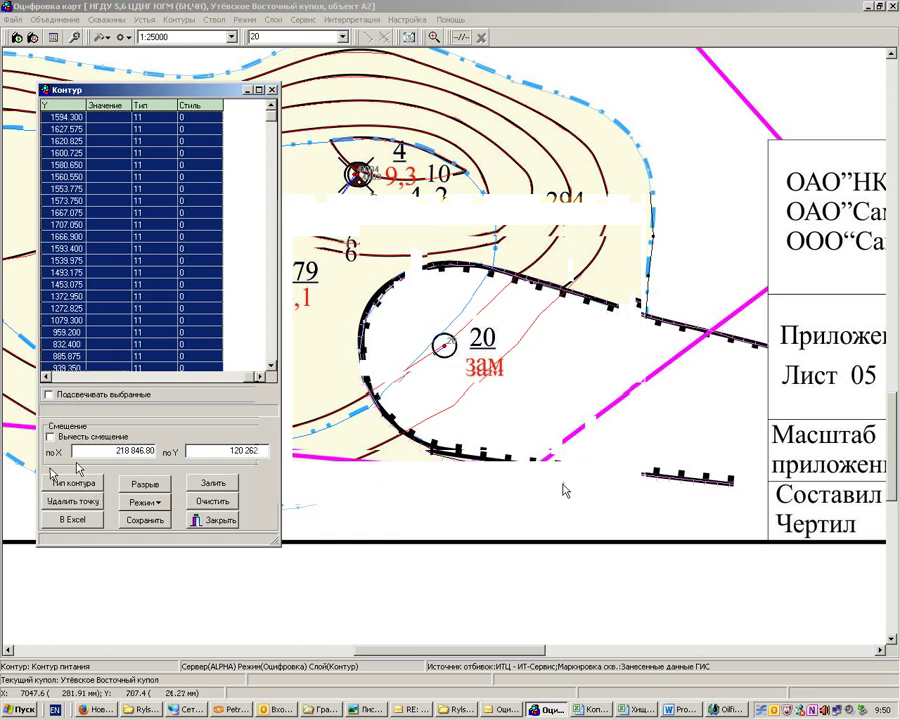
left_click(146, 484)
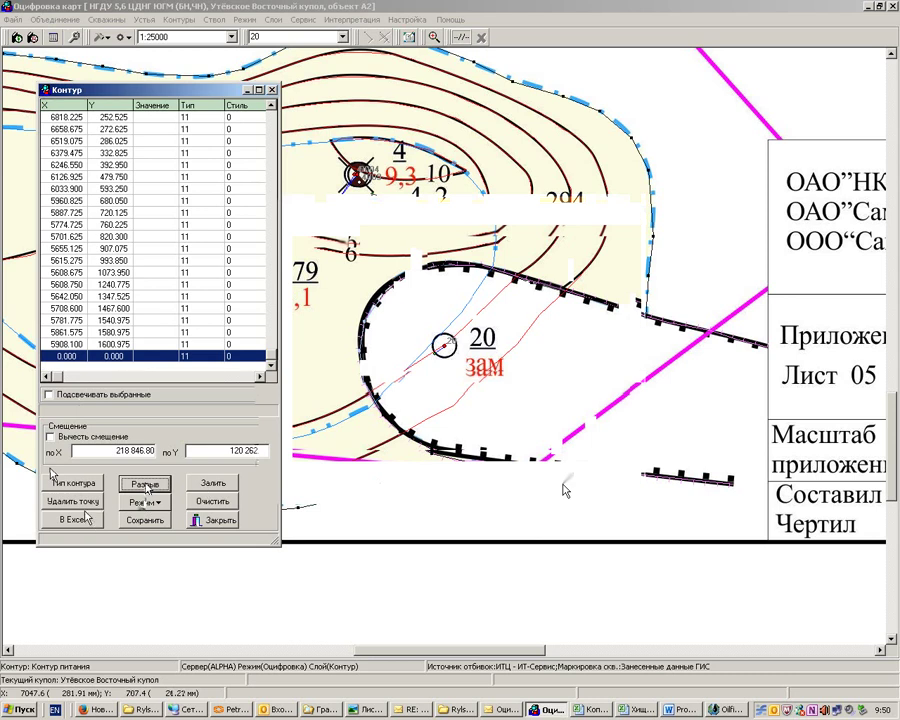
left_click(145, 520)
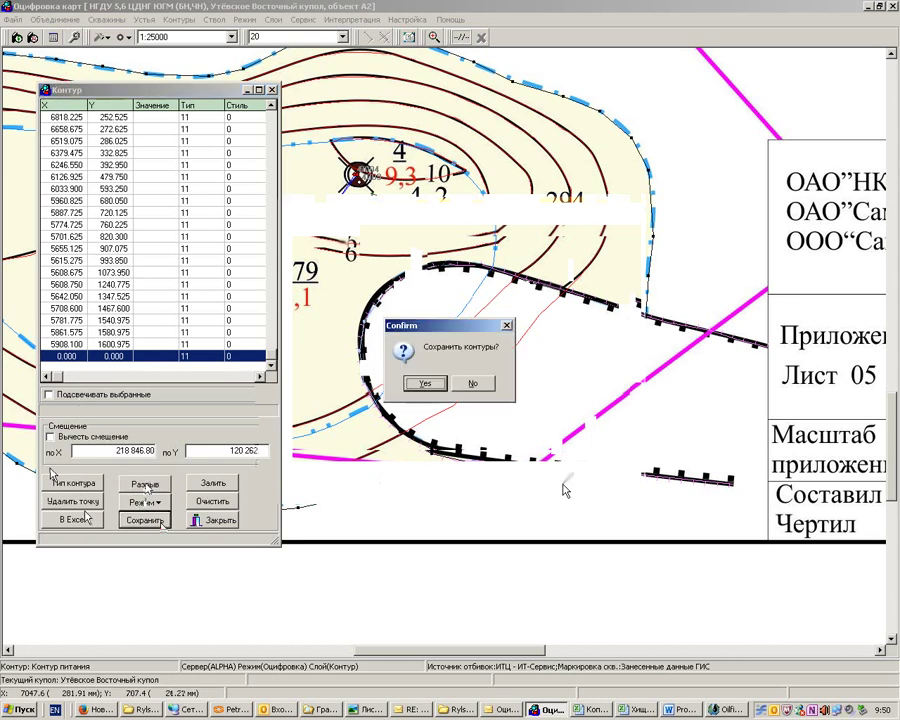
left_click(425, 385)
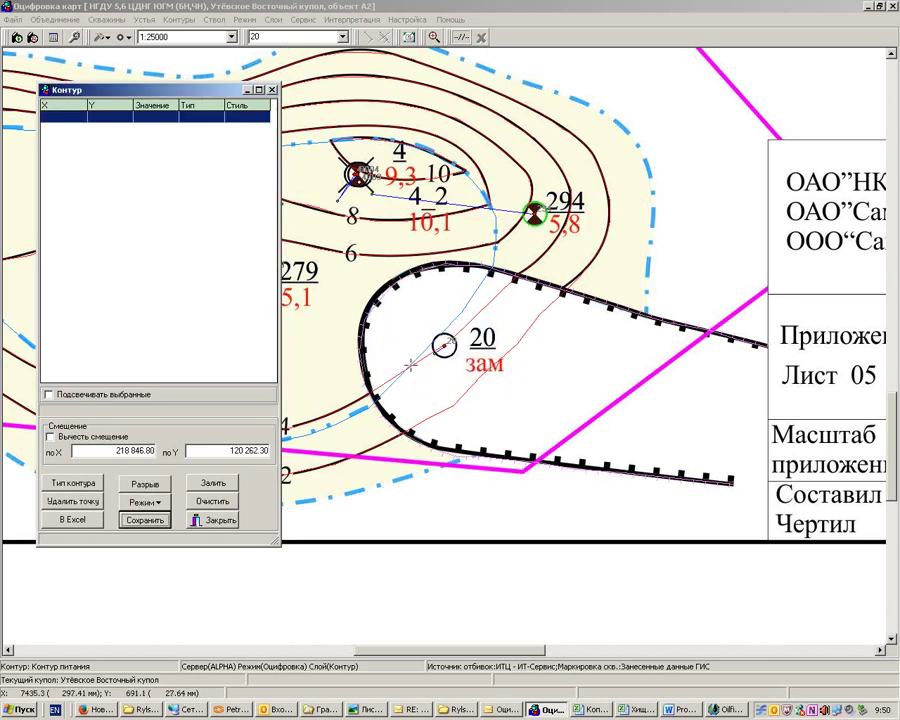
left_click(272, 91)
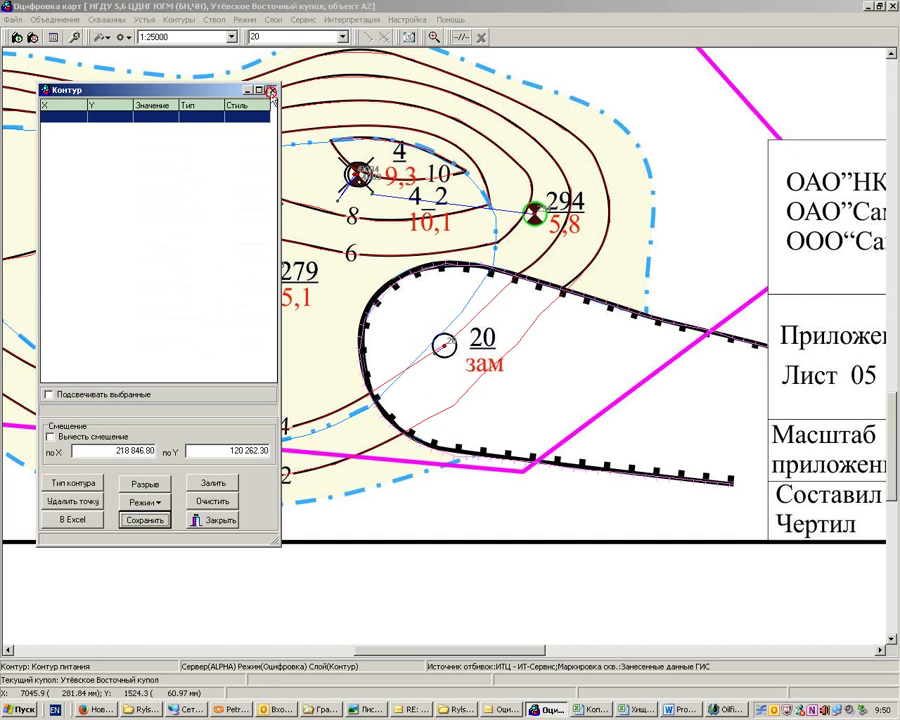
Switch to Oilfield Information Viewer and reload the field map, saving the surface-building parameters.
left_click(732, 710)
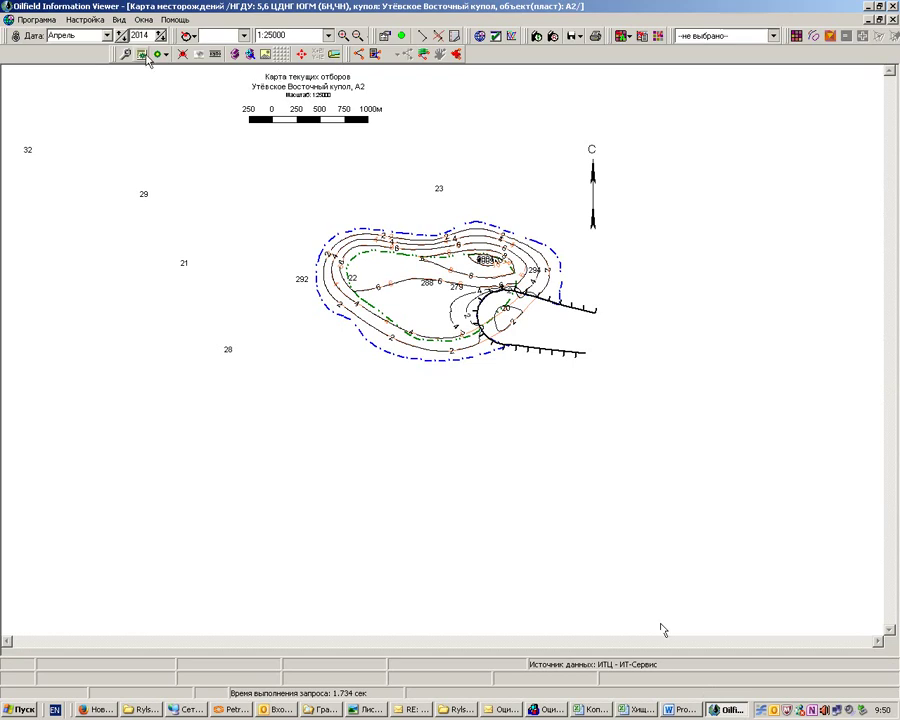
left_click(553, 36)
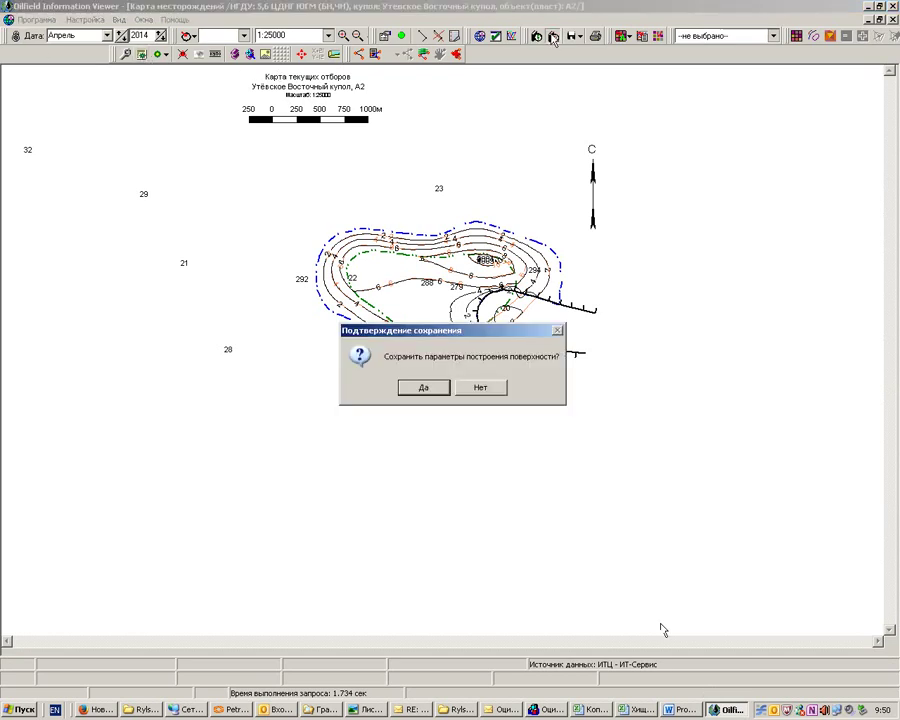
left_click(431, 390)
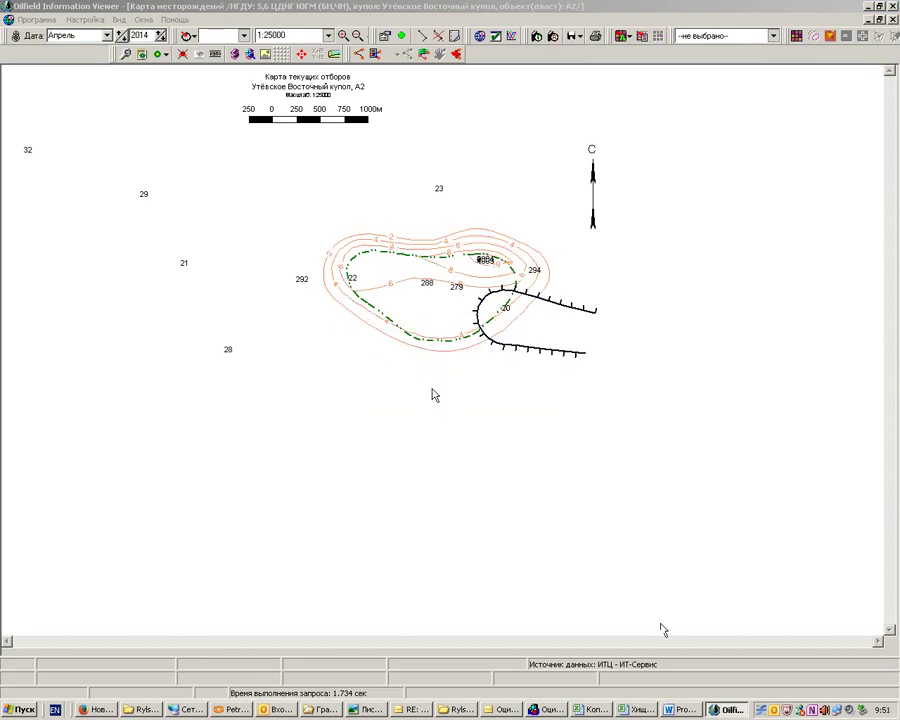
In the map's contour display settings, hide Внешний контур нефтеносности and show Контур питания.
left_click(126, 54)
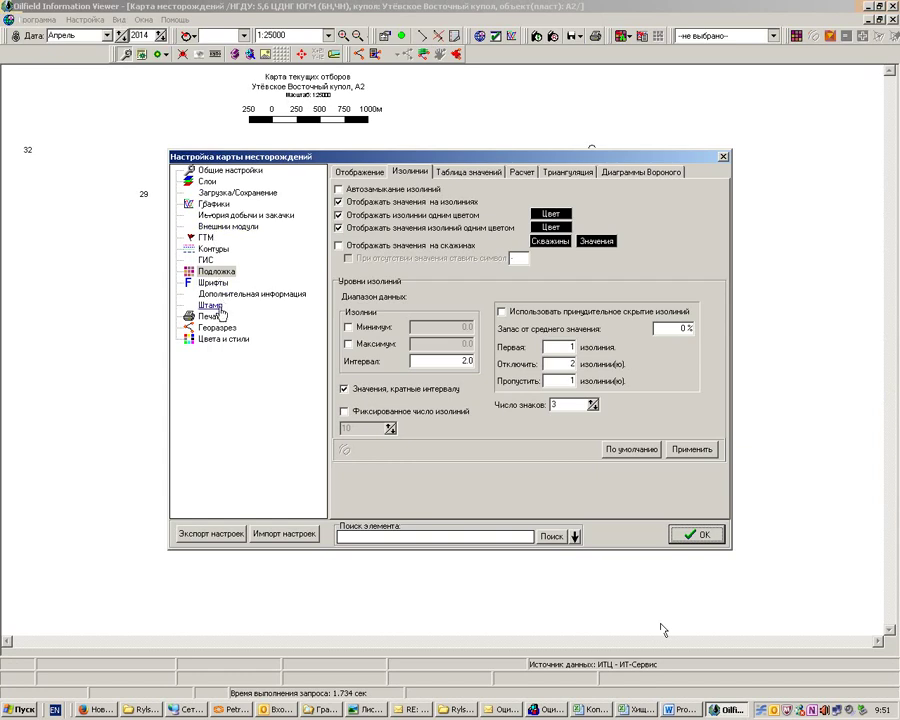
left_click(218, 272)
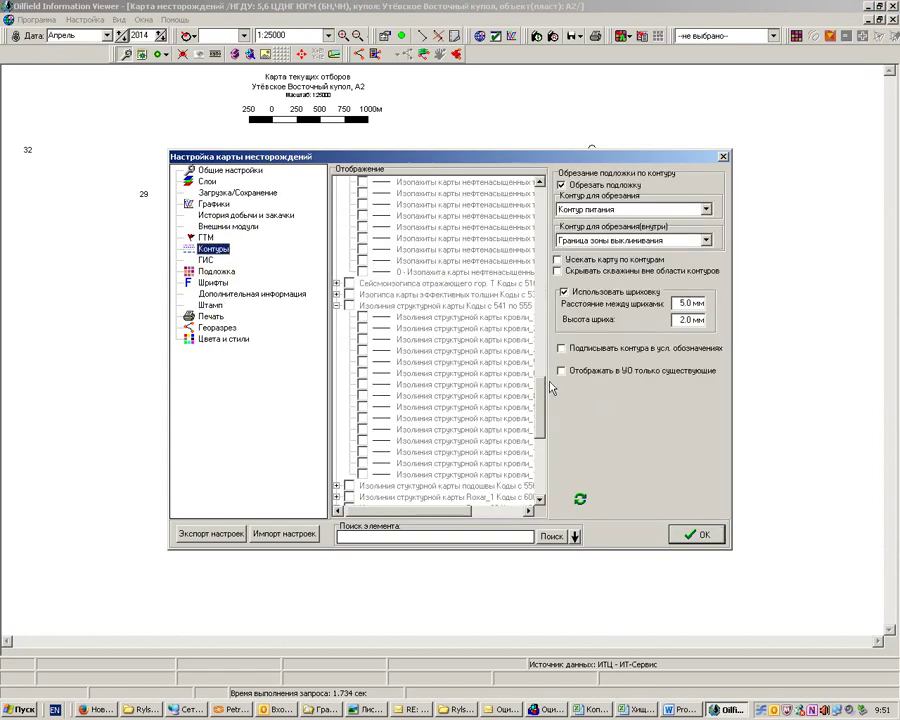
left_click_drag(540, 414, 546, 182)
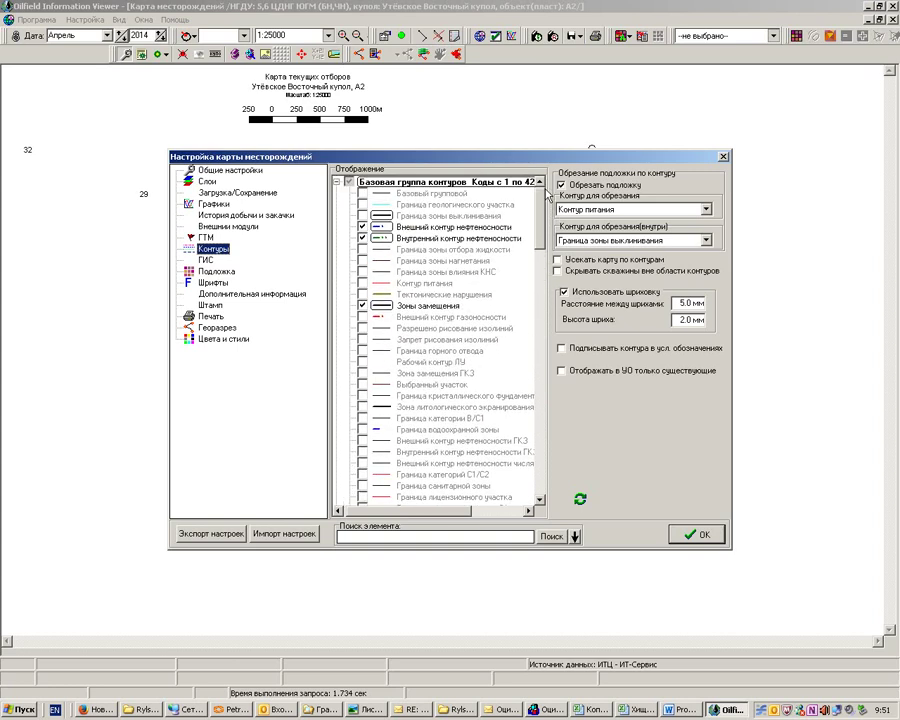
left_click(362, 227)
left_click(362, 238)
left_click(549, 234)
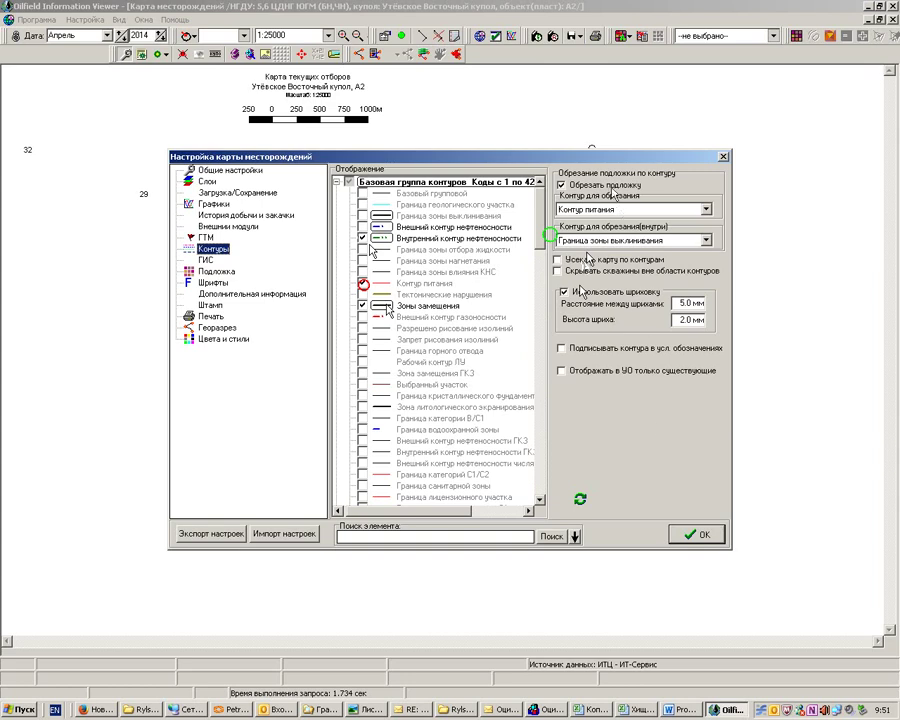
left_click(705, 537)
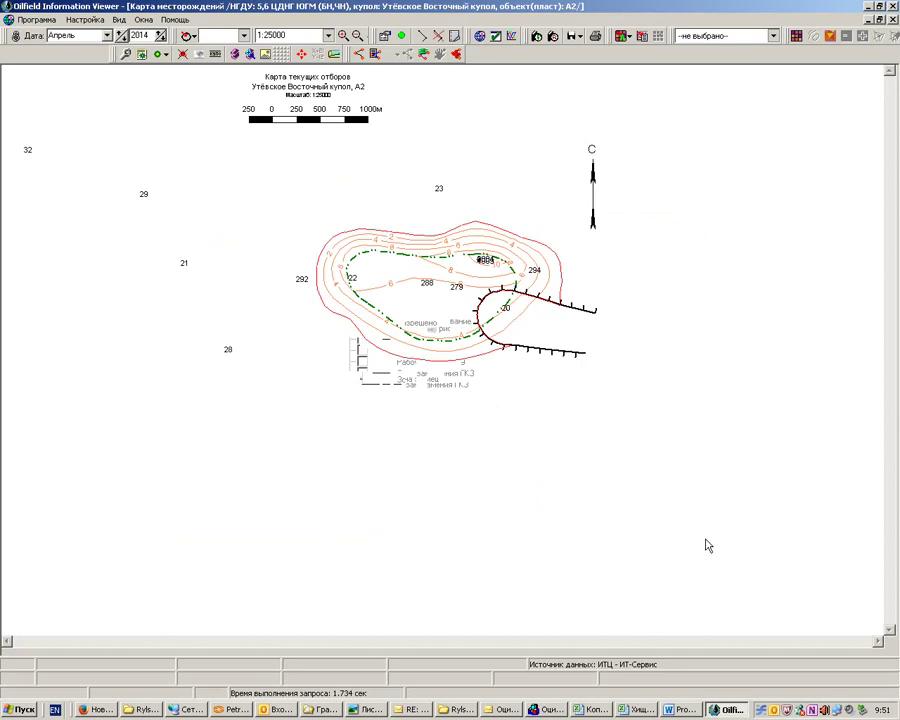
Start building a new underlay grid for the geological parameter ННТ расчетные.
left_click(797, 36)
left_click(384, 328)
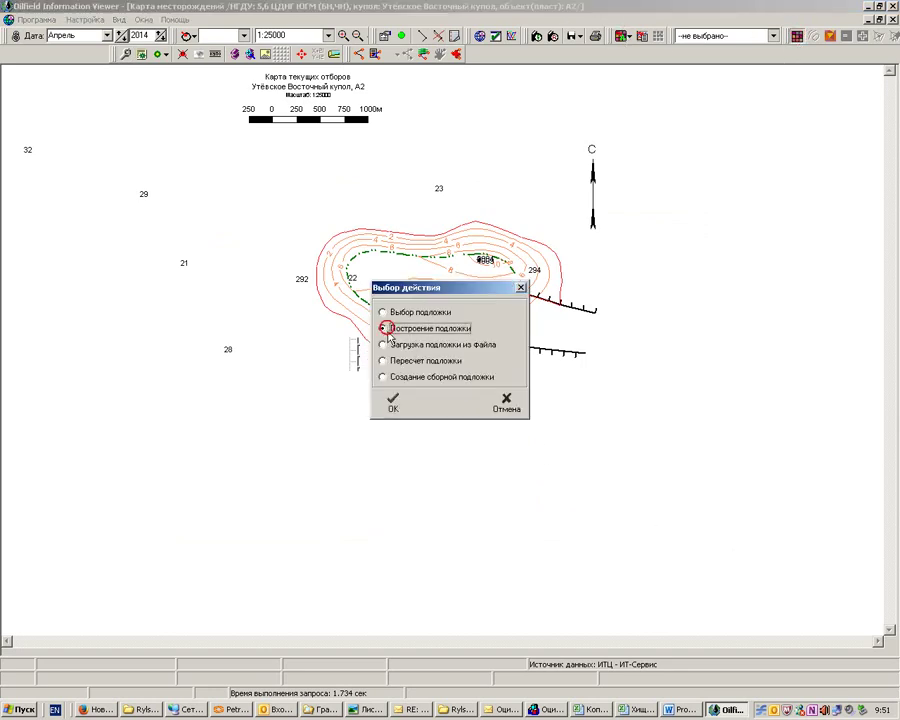
left_click(392, 404)
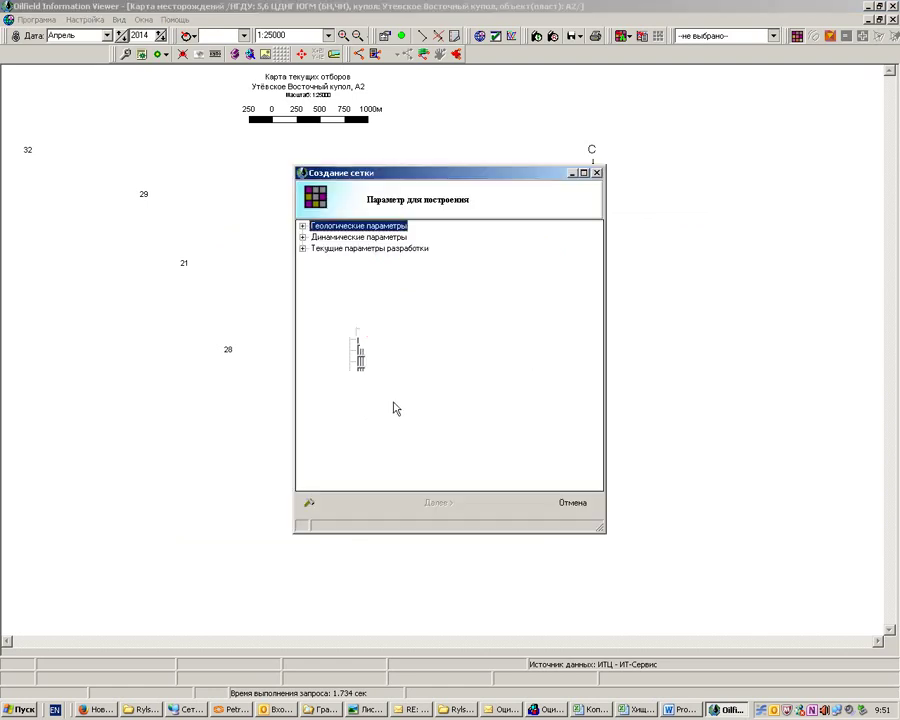
left_click(302, 226)
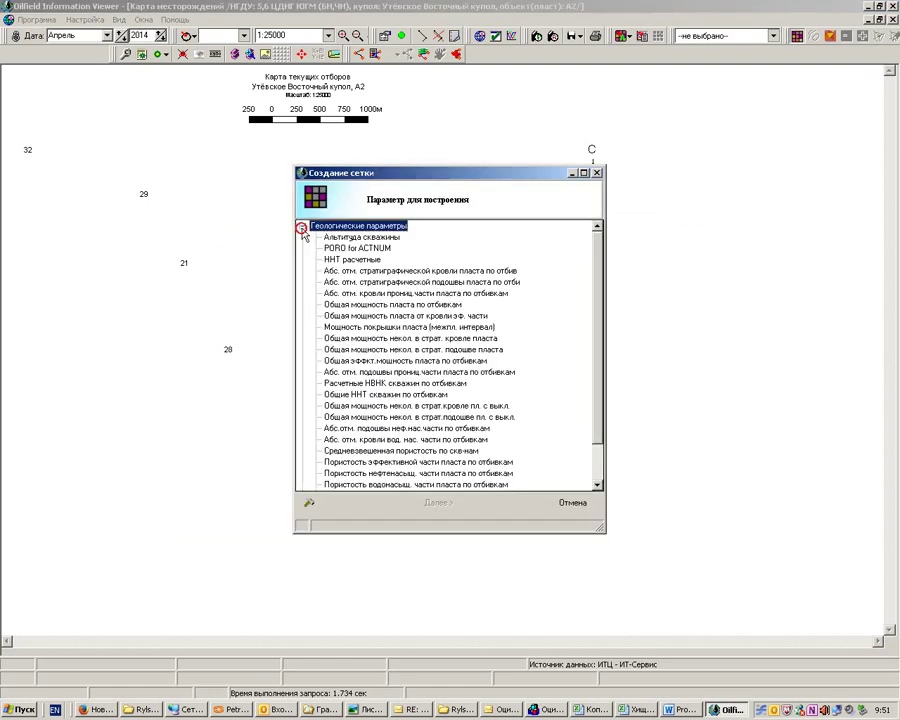
left_click(370, 260)
left_click(442, 502)
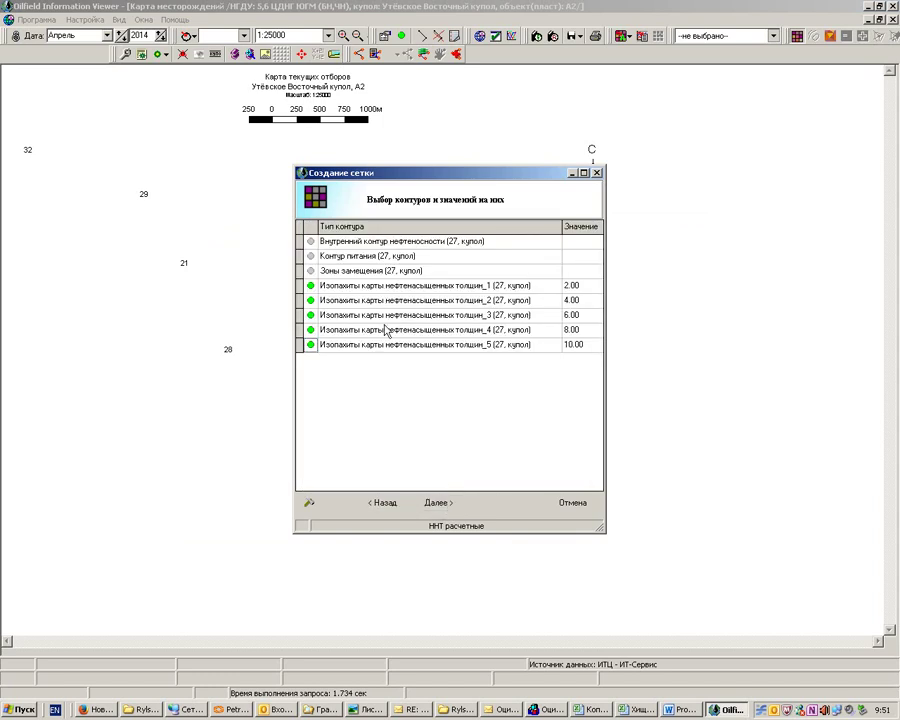
Include Контур питания in the grid calculation with a value of 0.
left_click(310, 256)
left_click(574, 258)
left_click(576, 260)
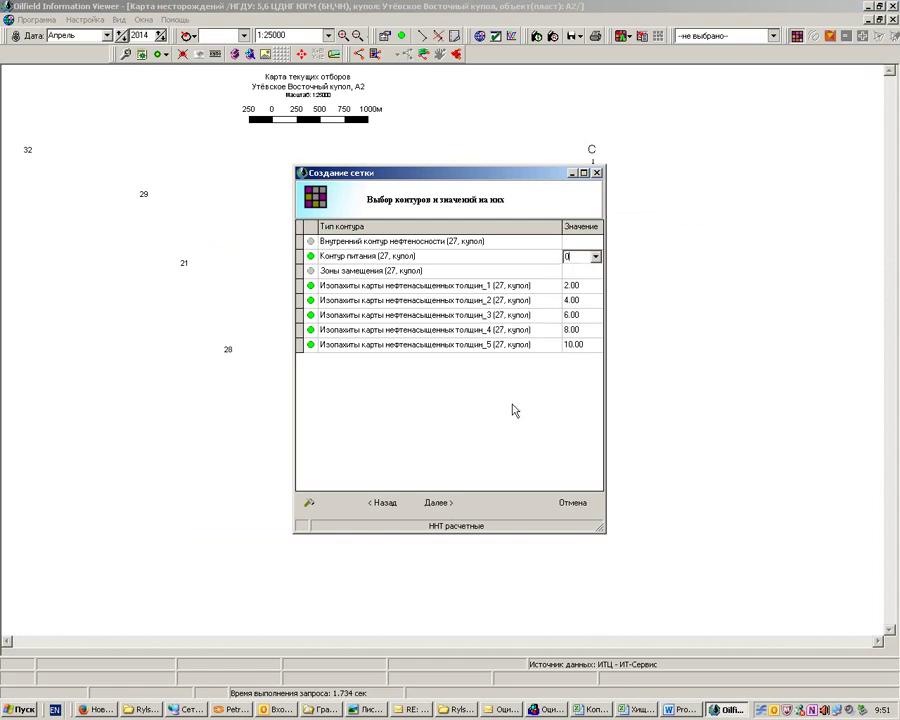
left_click(450, 503)
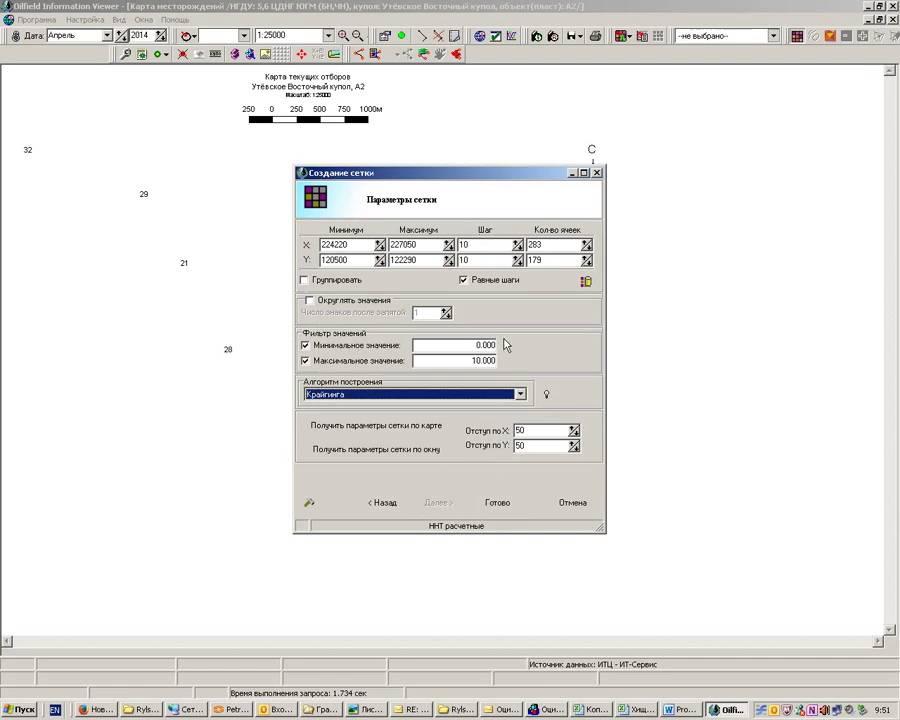
Limit the grid values to a minimum of 0 and maximum of 12, and build the grid, saving the well states for calculations.
double_click(487, 345)
key("BackSpace")
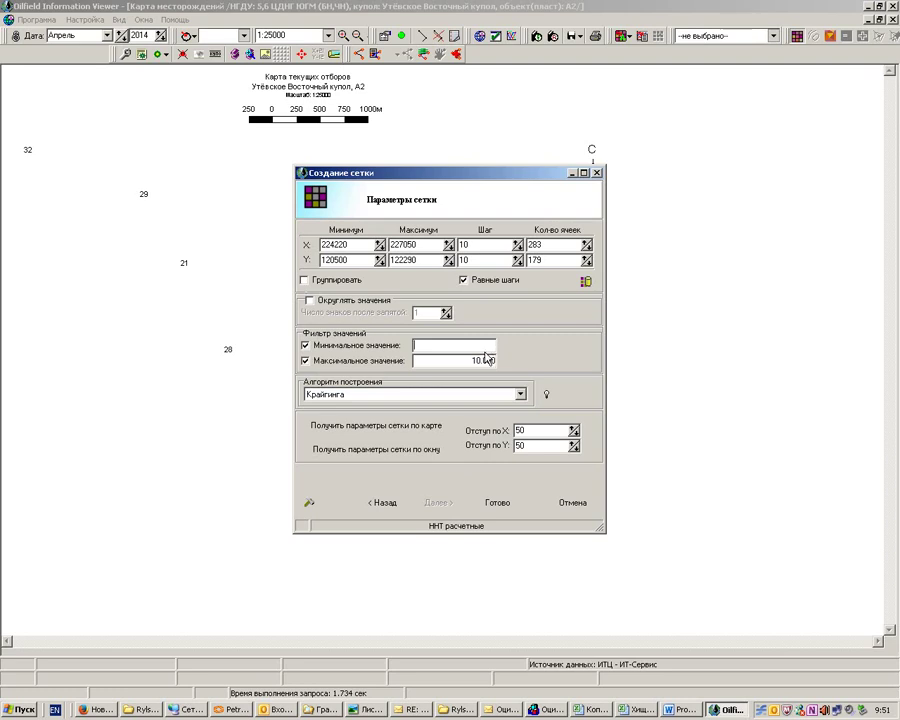
type("0")
left_click(470, 361)
double_click(425, 361)
type("12")
left_click(497, 502)
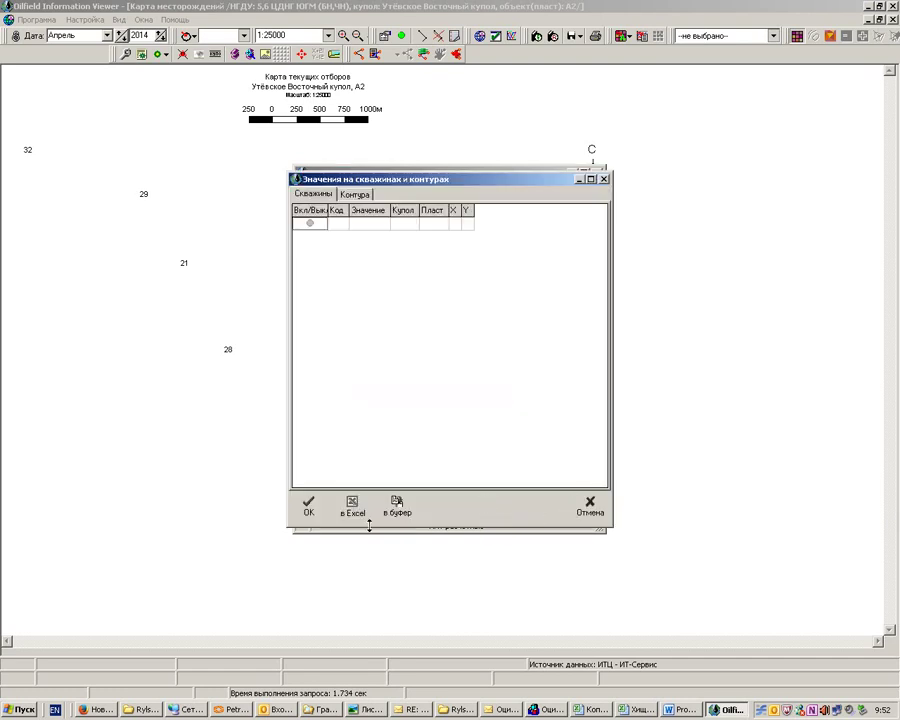
left_click(316, 509)
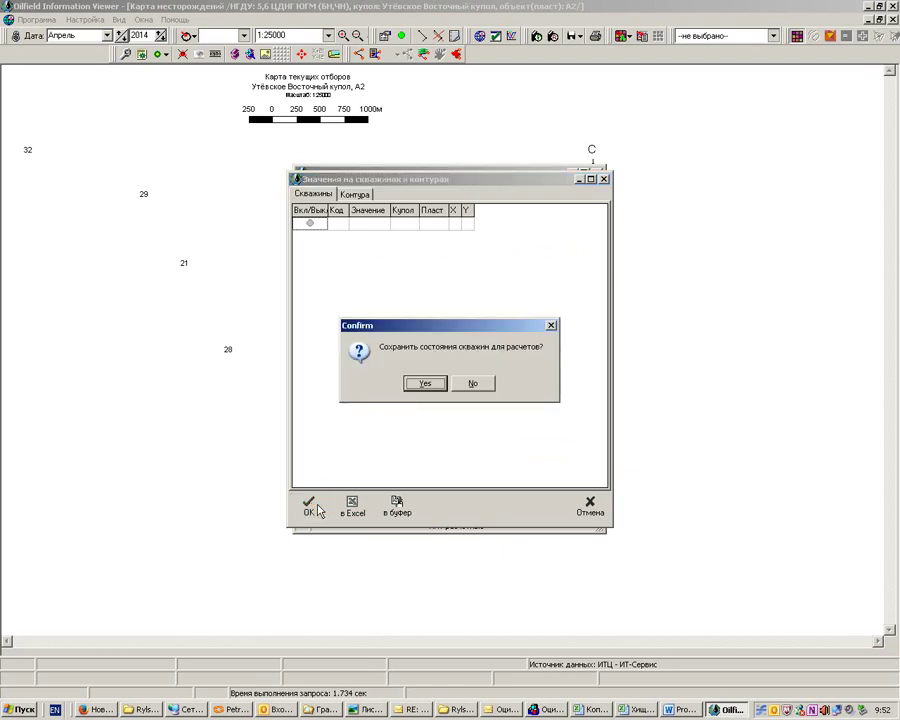
left_click(427, 383)
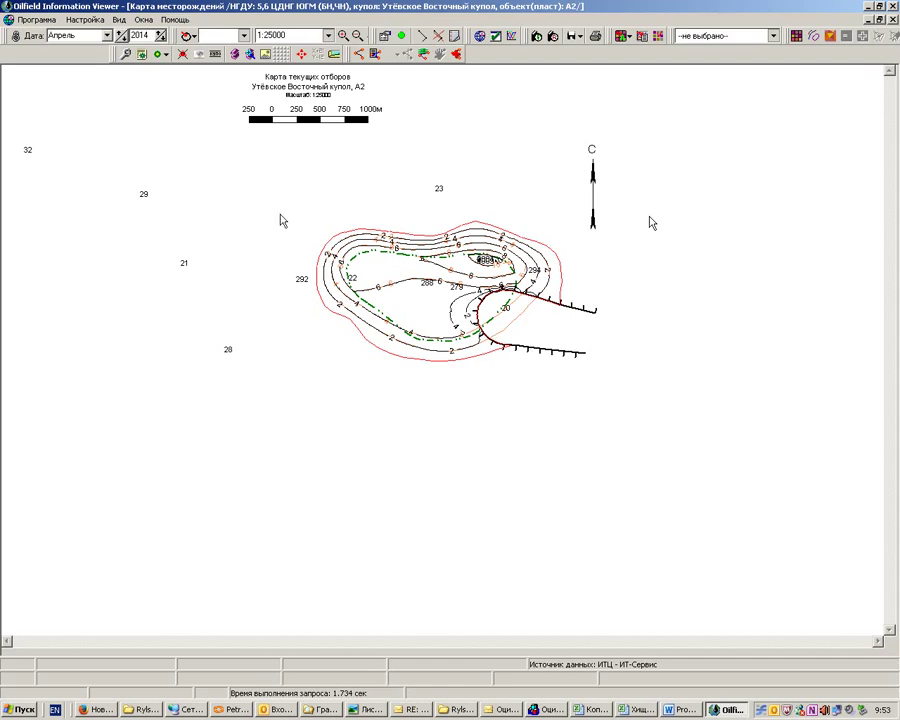
left_click(90, 21)
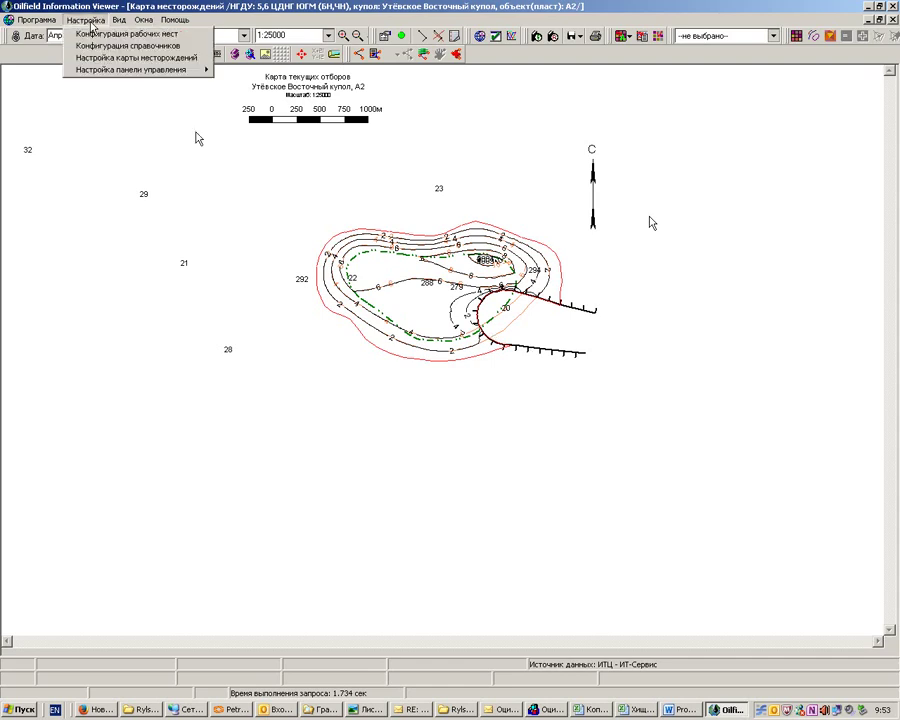
mouse_move(37, 22)
left_click(226, 18)
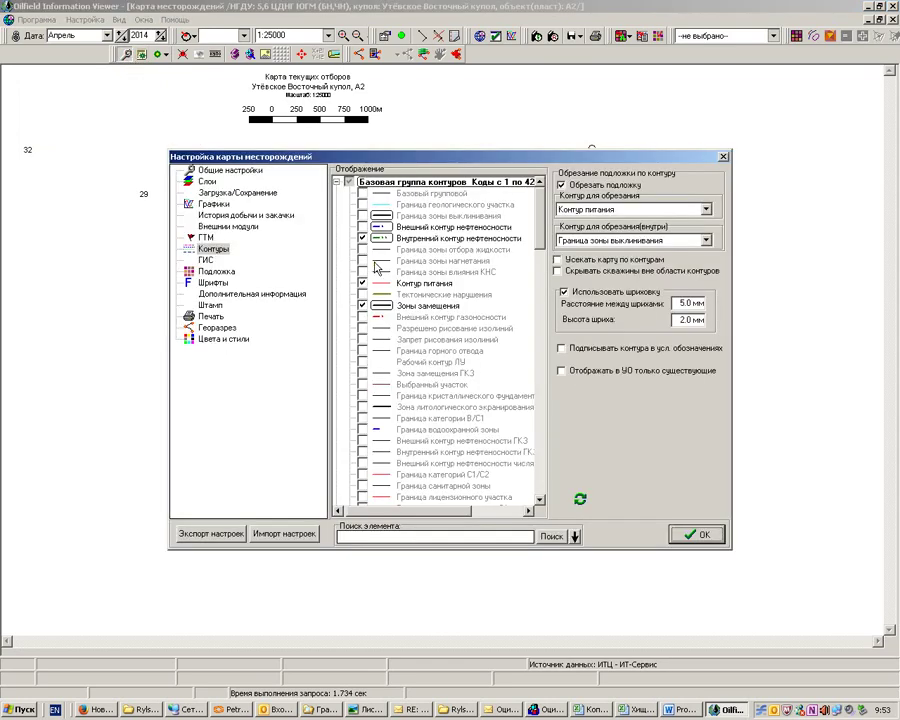
left_click(724, 158)
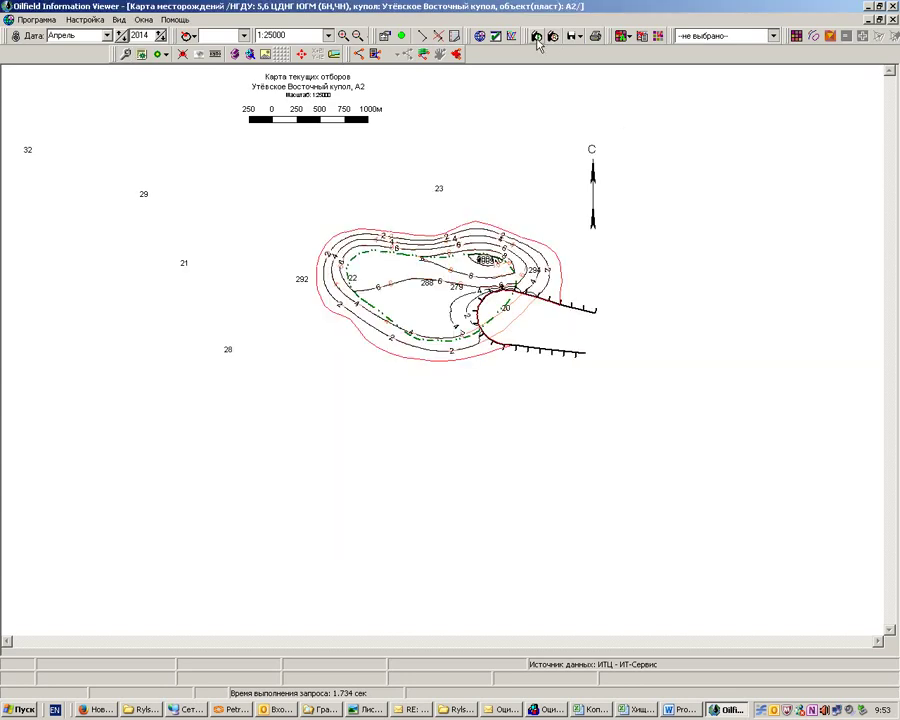
Start saving the map to a file and create a folder named A2_vostok inside Ocifrovka.
left_click(578, 36)
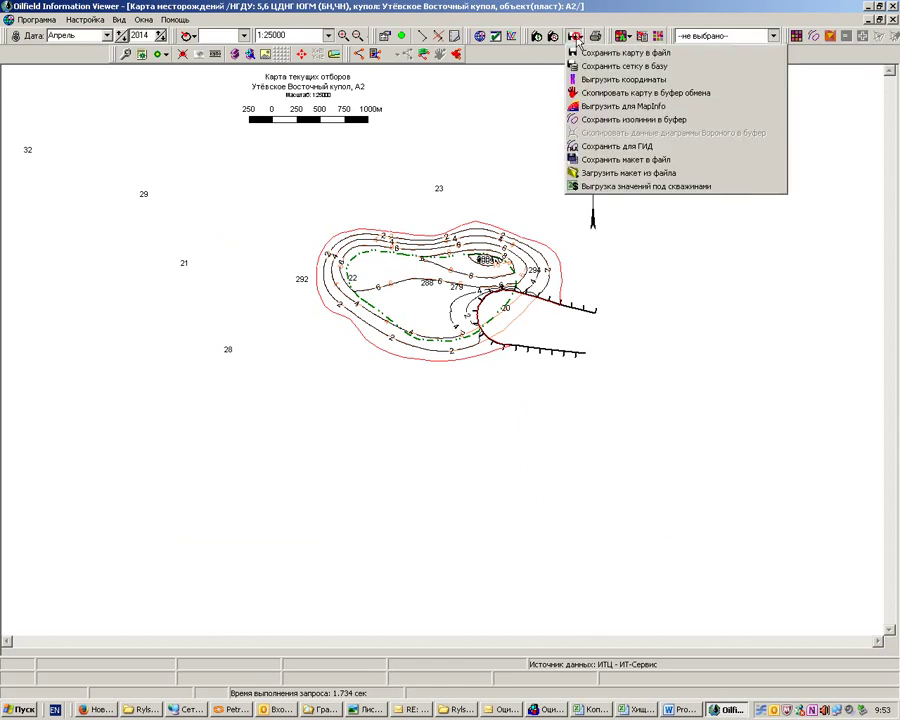
left_click(585, 55)
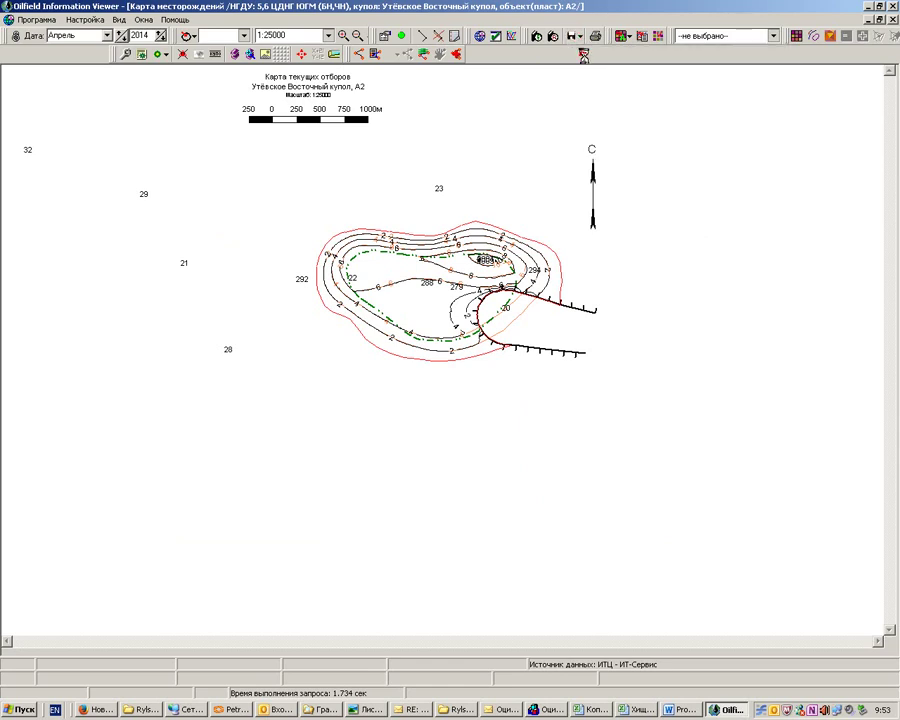
left_click(441, 173)
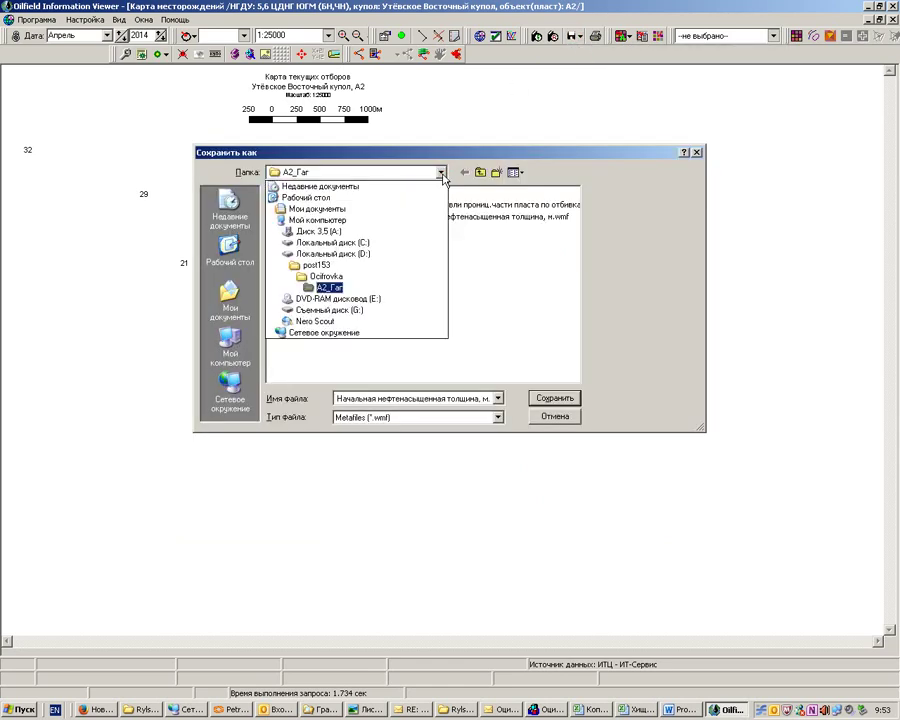
left_click(325, 277)
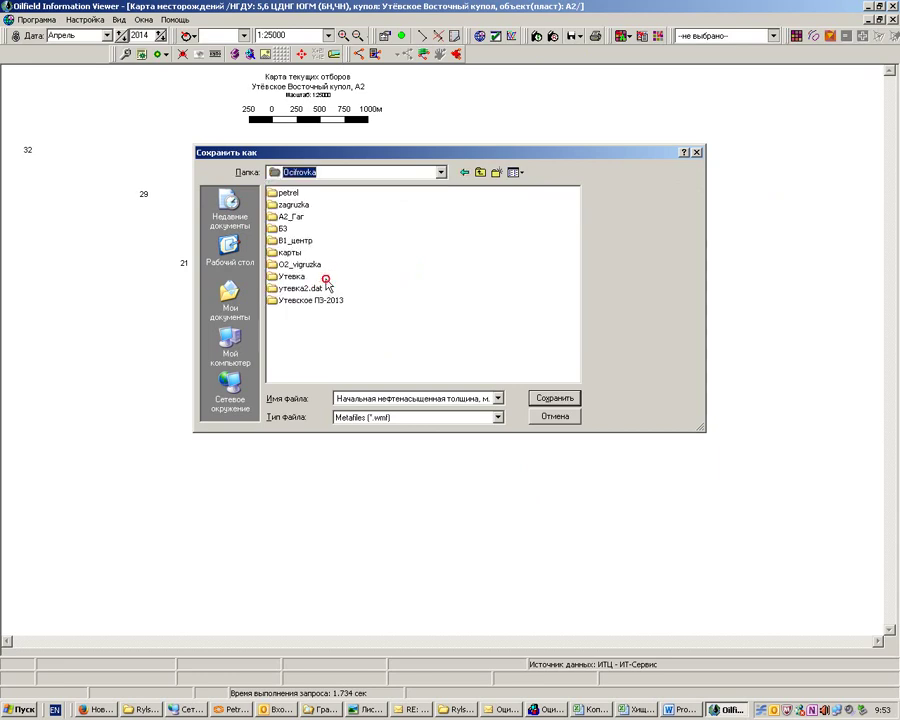
right_click(357, 344)
mouse_move(412, 425)
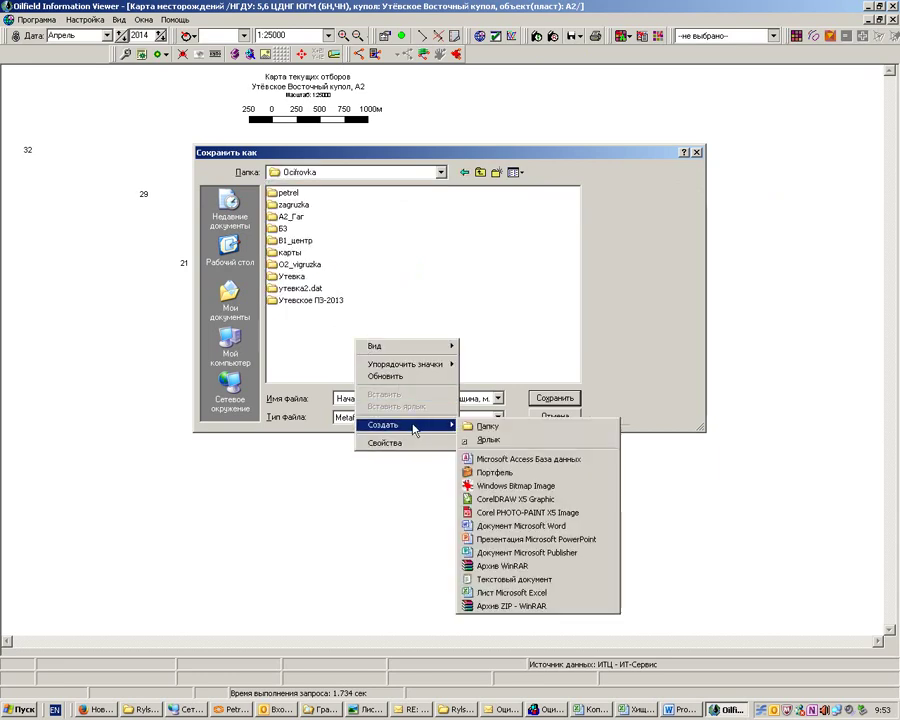
left_click(487, 426)
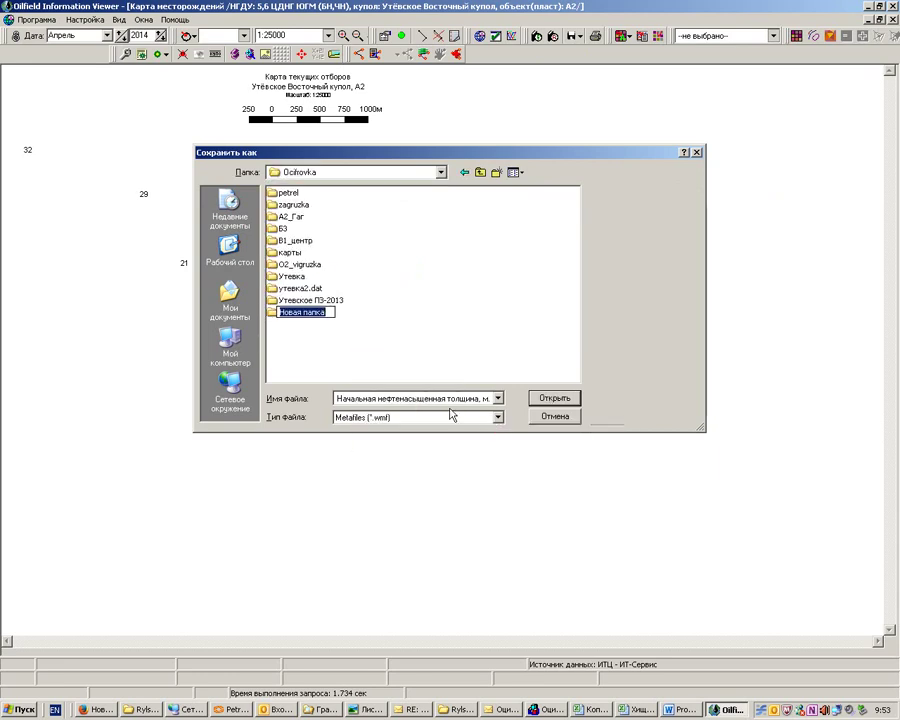
type("F2")
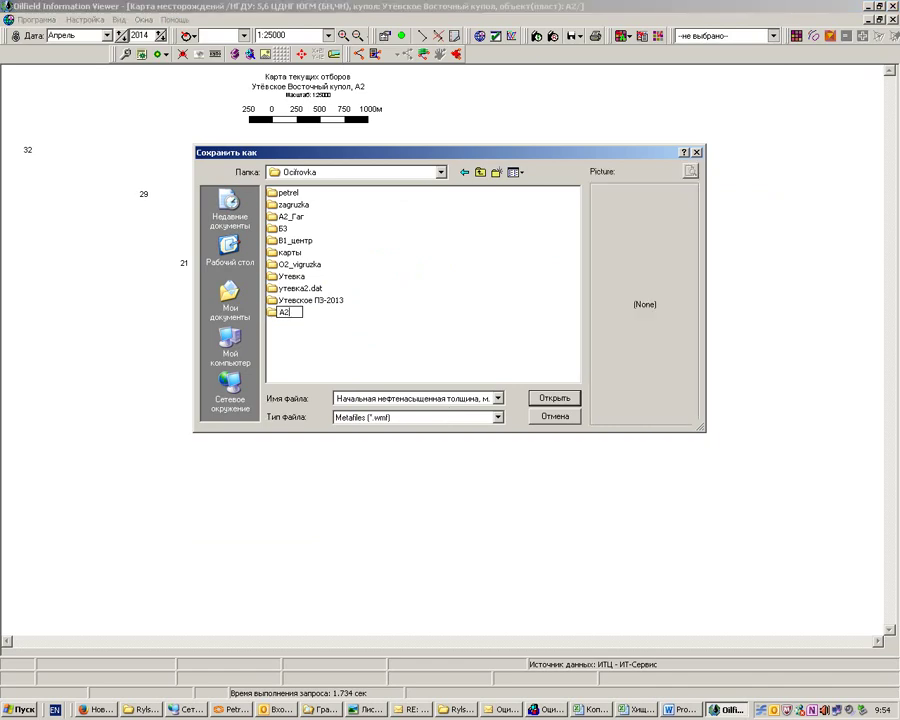
type("_vostok")
Save the map in the A2_vostok folder as a WMF metafile under the suggested name for Начальная нефтенасыщенная толщина.
double_click(274, 313)
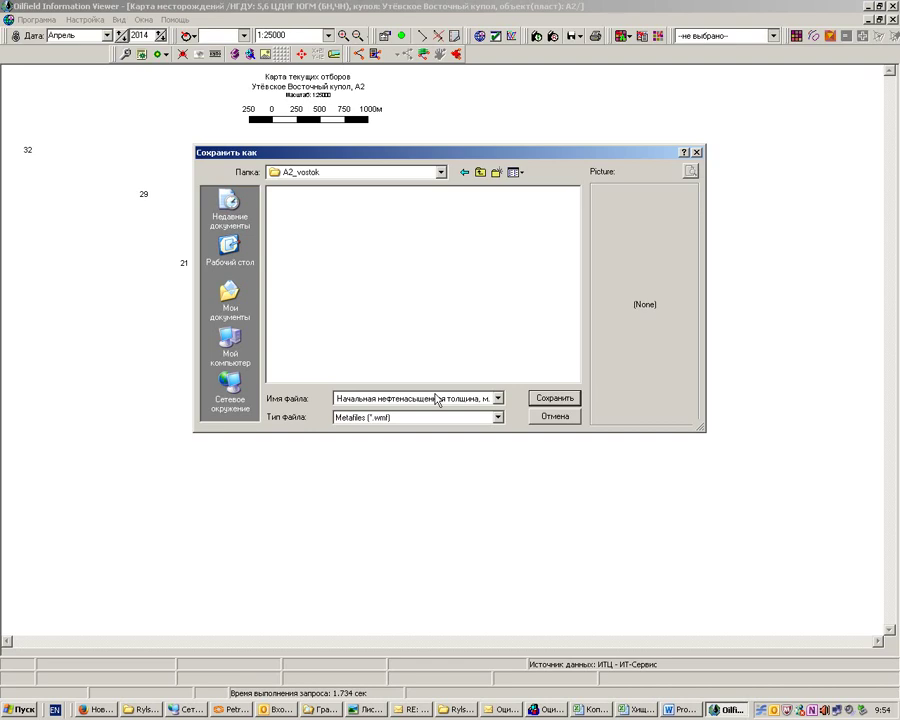
left_click(552, 404)
left_click(548, 403)
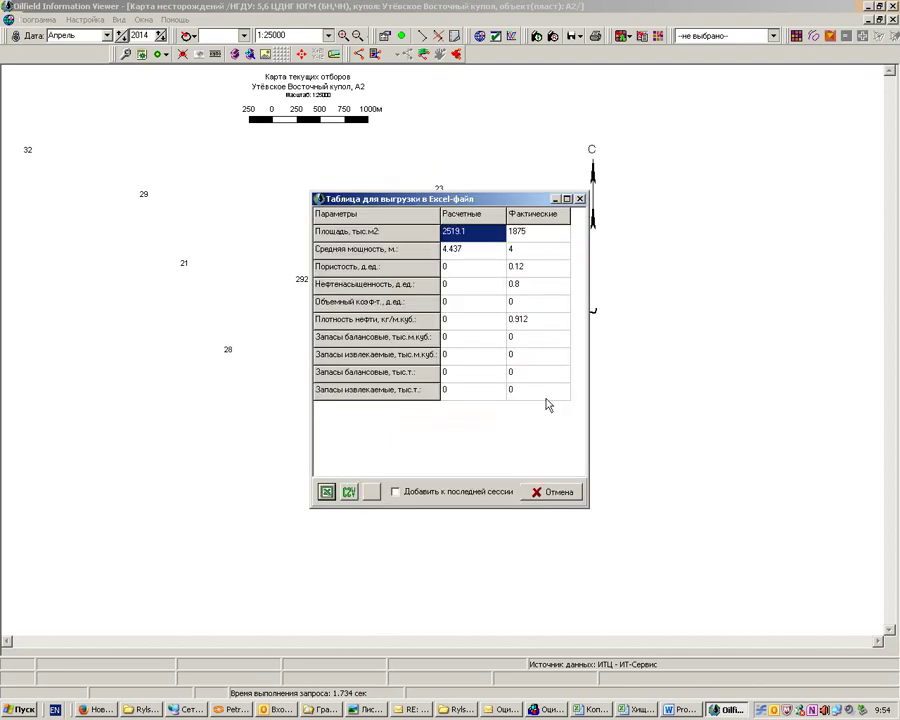
Dismiss the Excel export table and set up the ГИД export with all contours and the coordinate offset (Смещение координат) enabled.
left_click(553, 492)
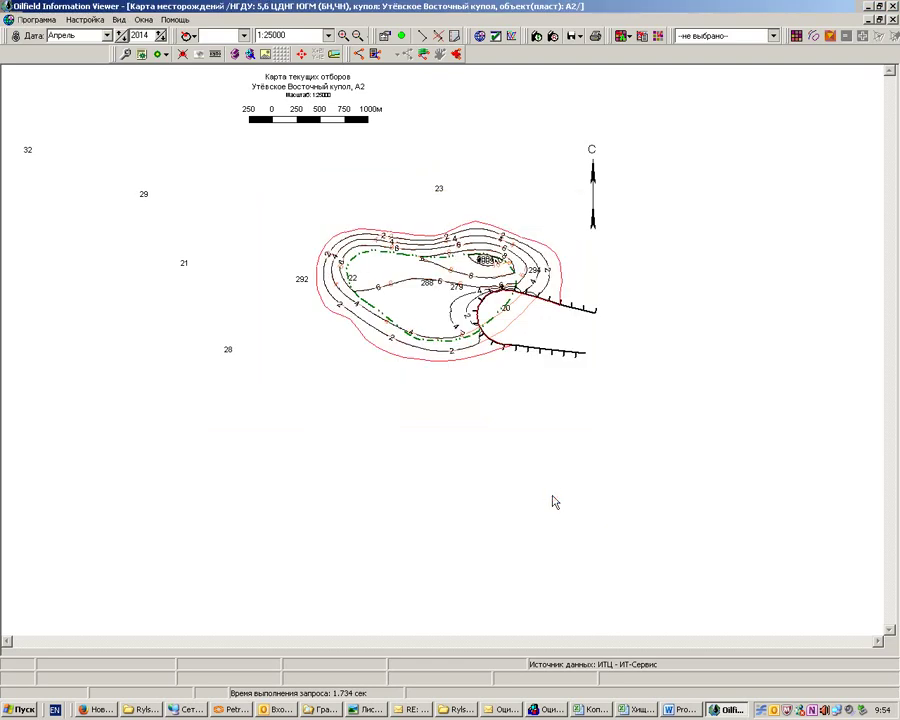
left_click(579, 40)
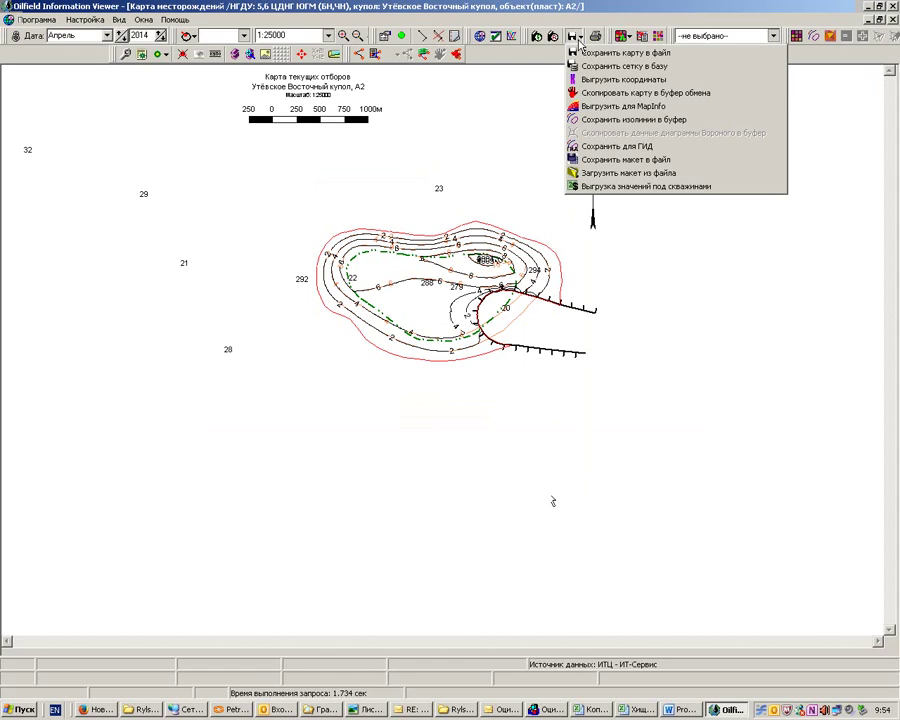
mouse_move(604, 152)
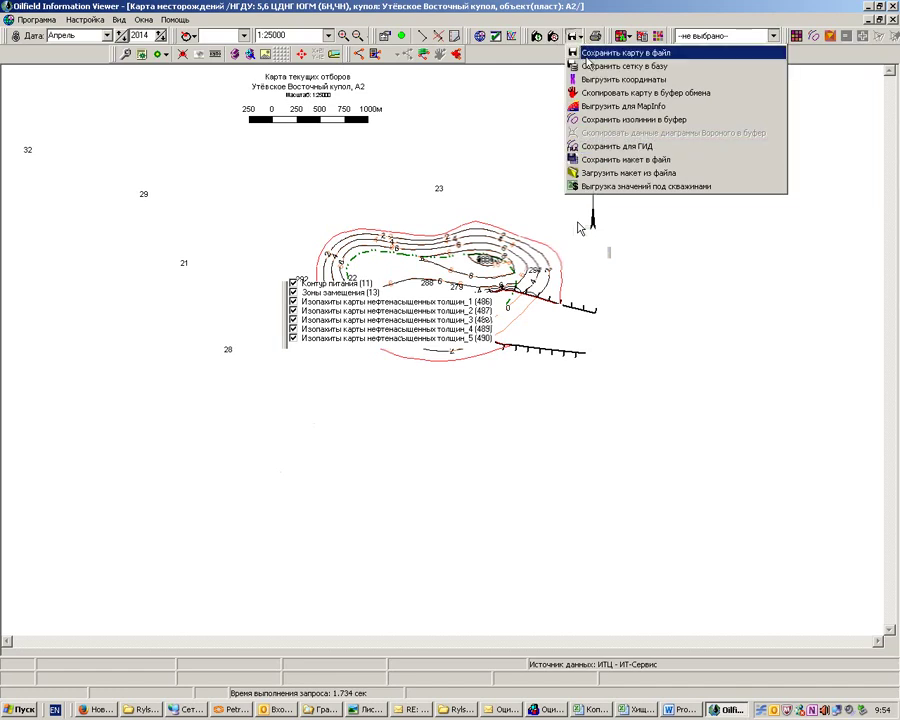
left_click(604, 150)
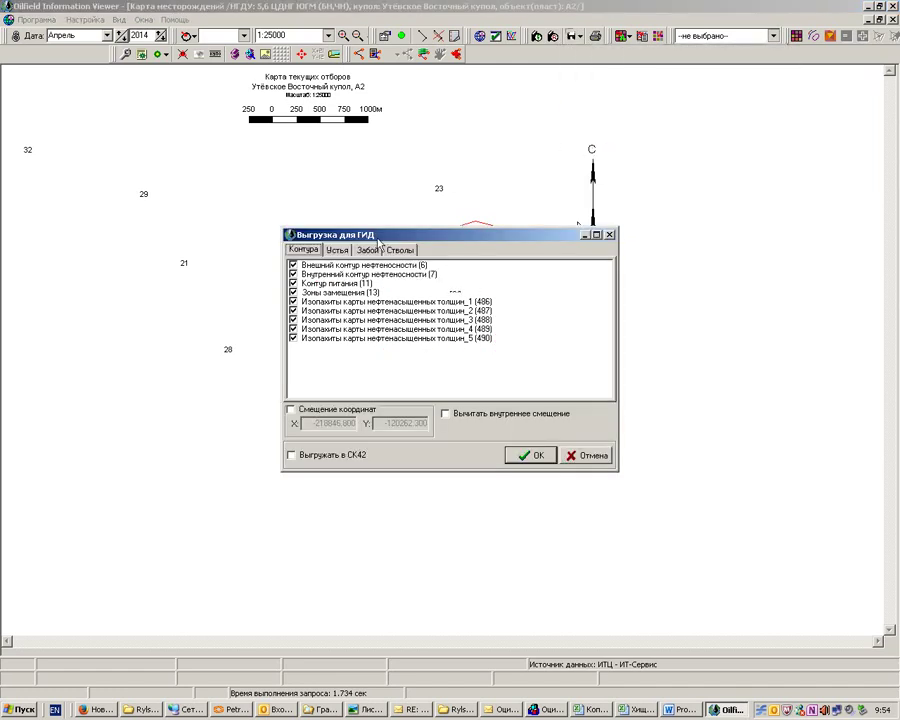
left_click(305, 411)
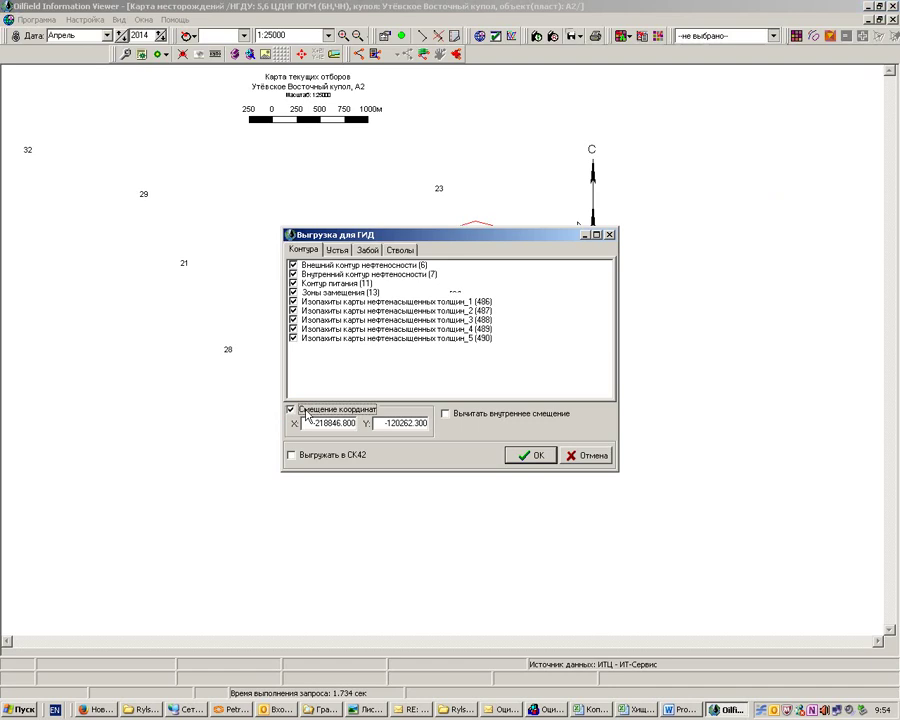
left_click(548, 459)
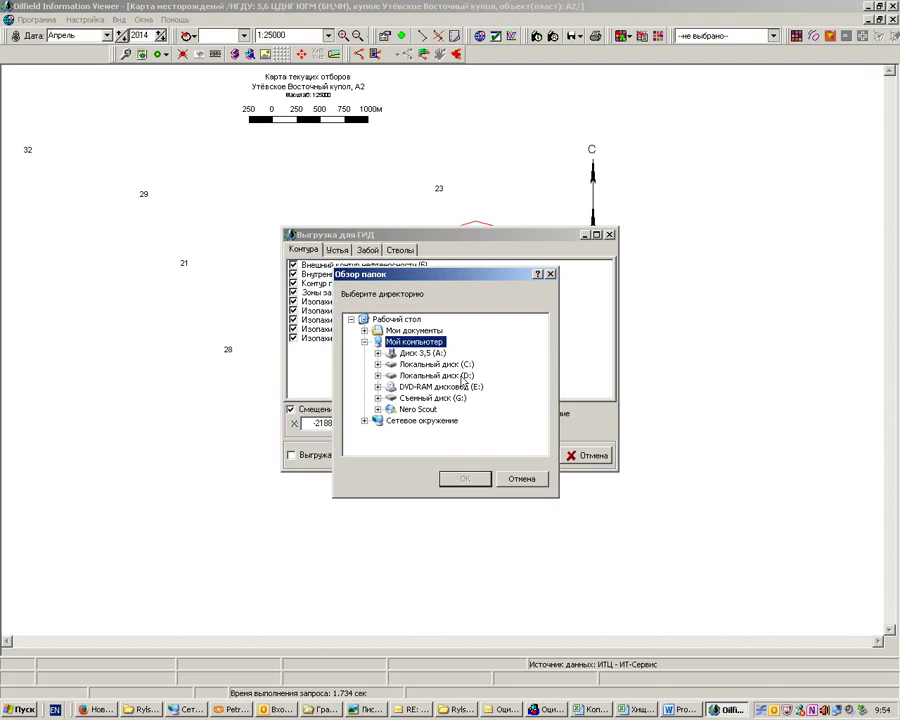
Choose D:\post153\Ocifrovka\A2_vostok as the destination folder and run the ГИД export.
double_click(463, 376)
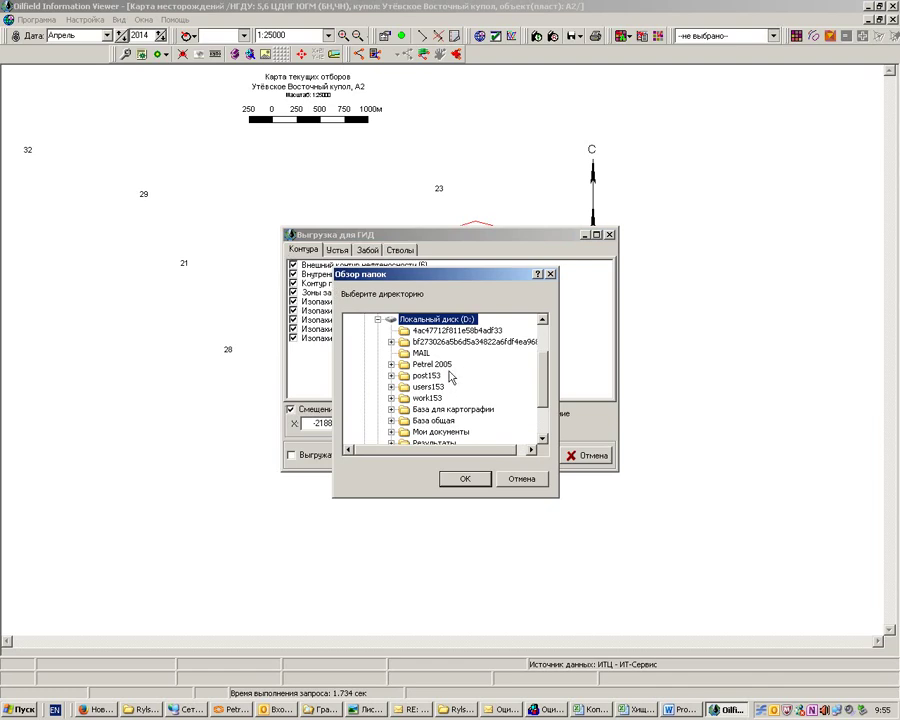
left_click(391, 375)
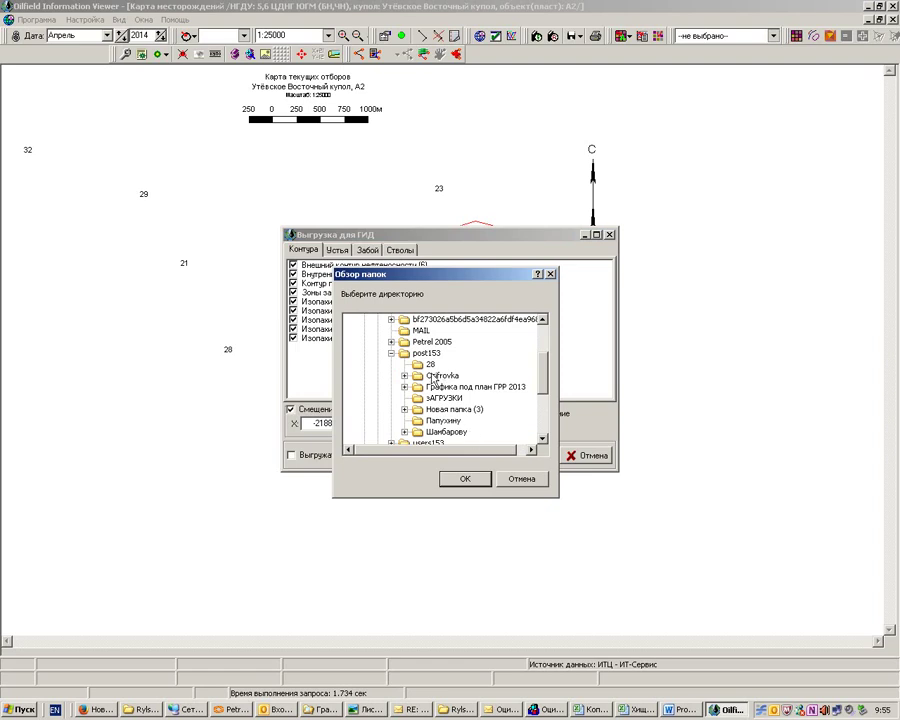
double_click(435, 376)
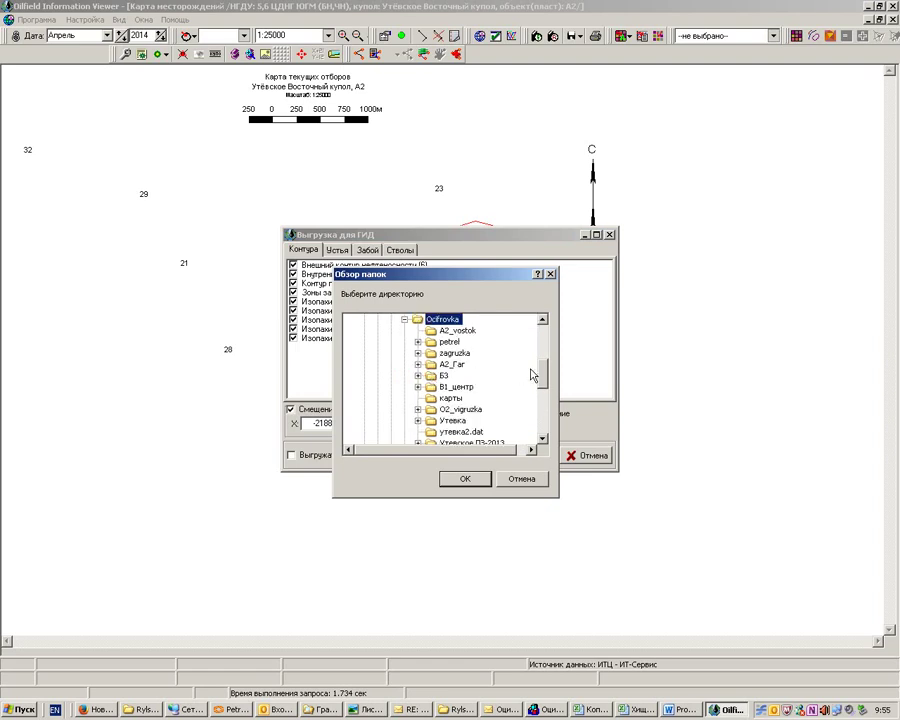
left_click(450, 333)
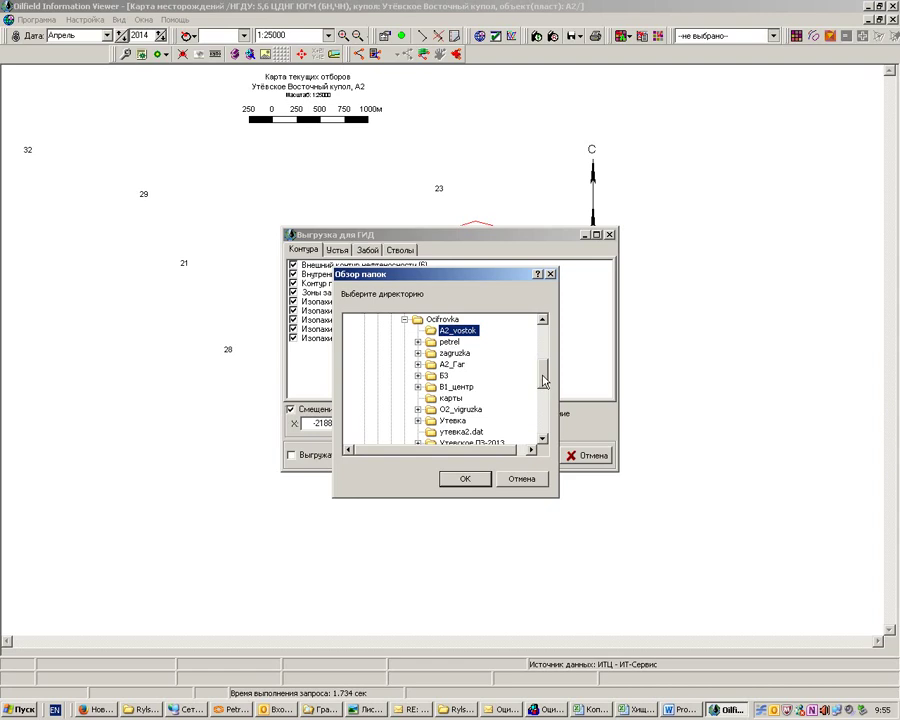
left_click_drag(545, 381, 545, 388)
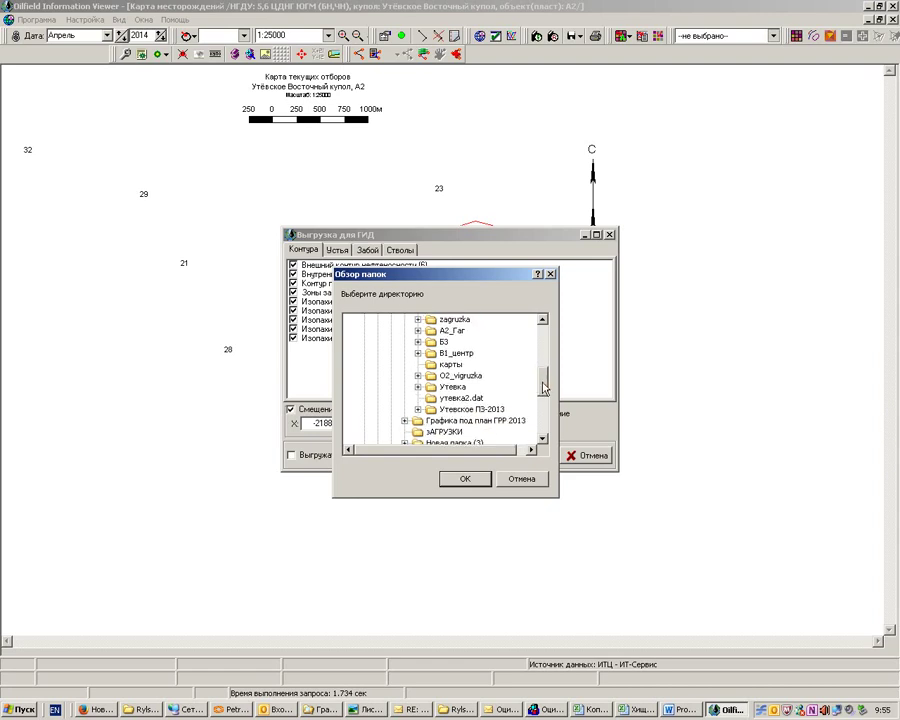
left_click(468, 479)
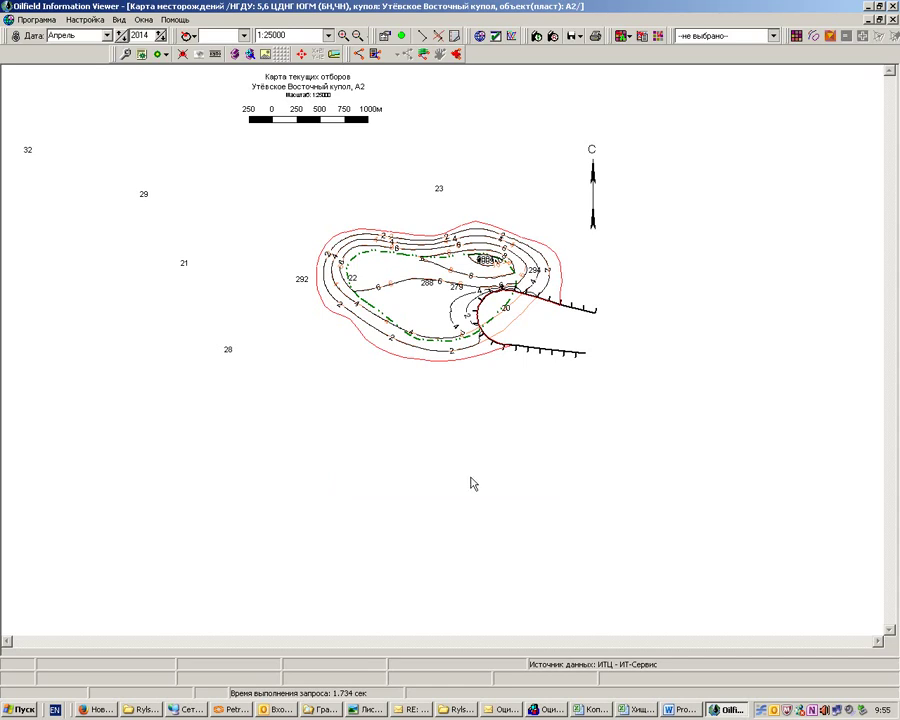
left_click(143, 711)
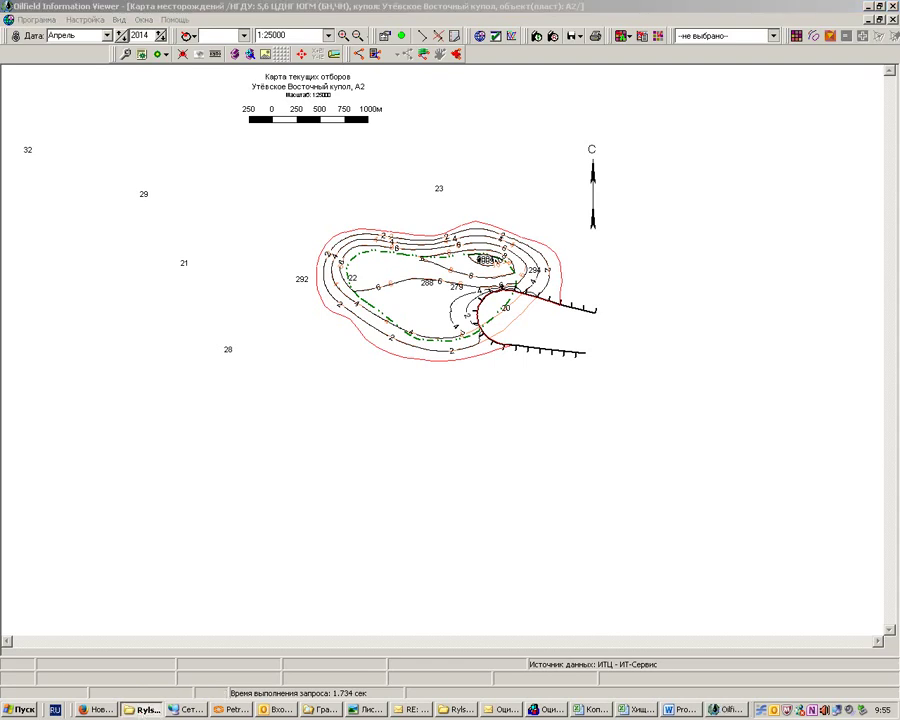
left_click(411, 709)
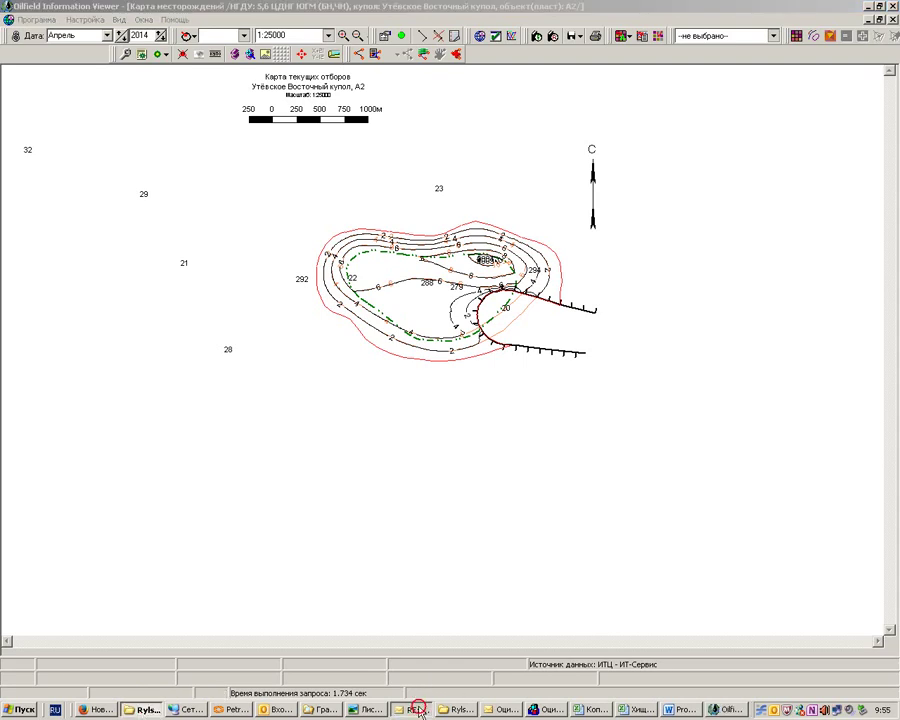
left_click(728, 217)
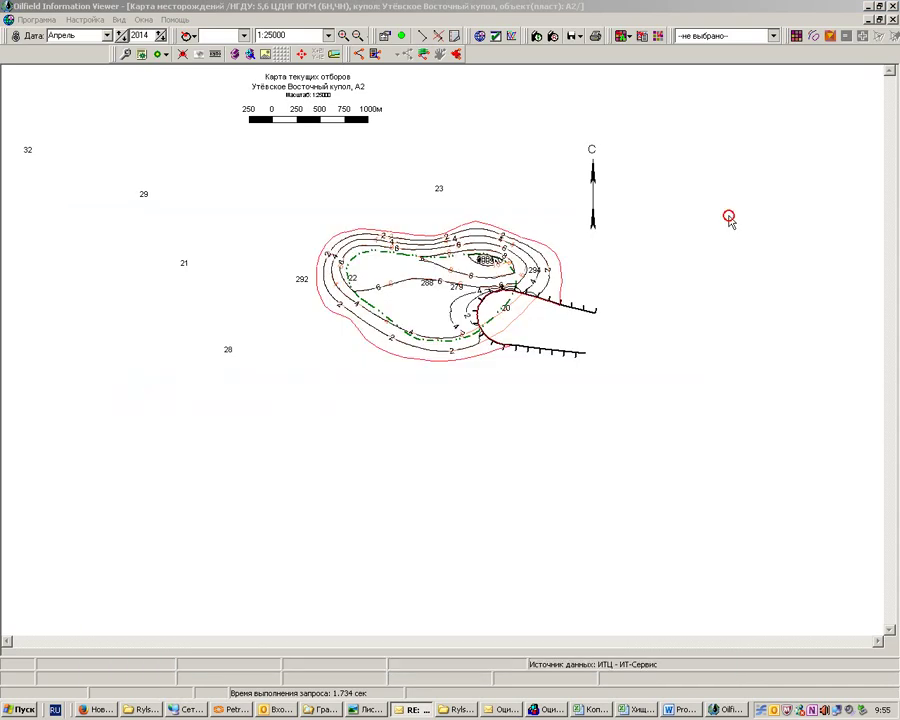
left_click(487, 710)
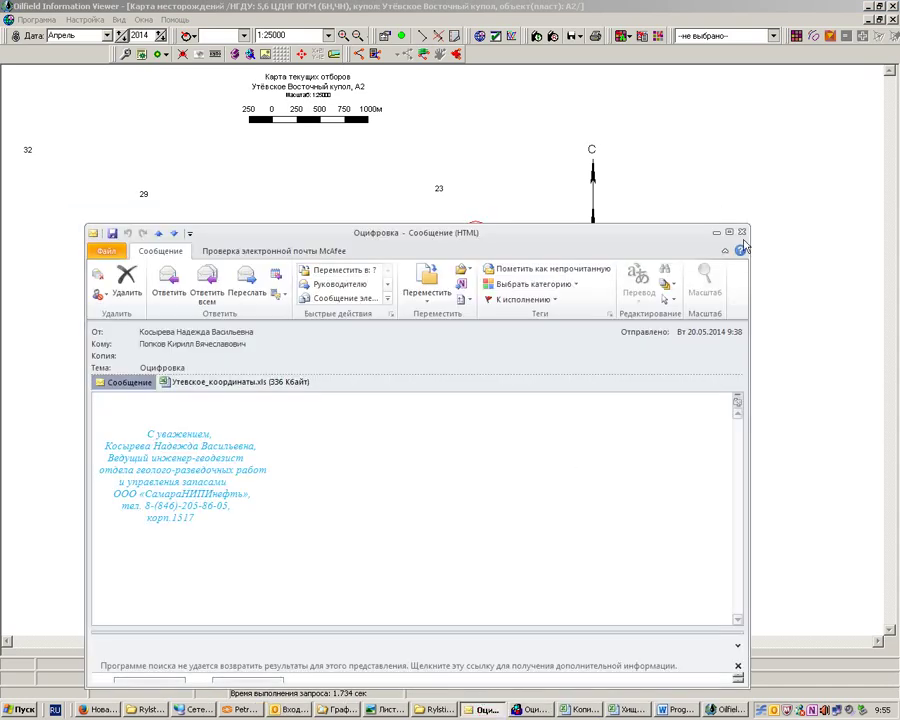
key("Escape")
Check the exported files in D:\post153\Ocifrovka\A2_vostok in the file manager, putting the folder window away when done.
left_click(468, 710)
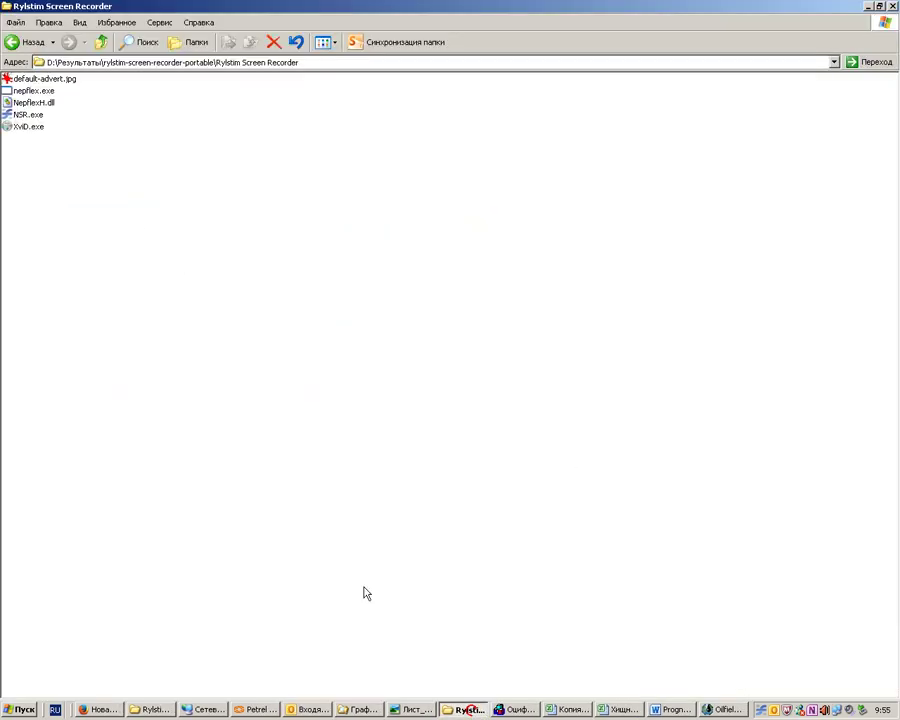
left_click(826, 63)
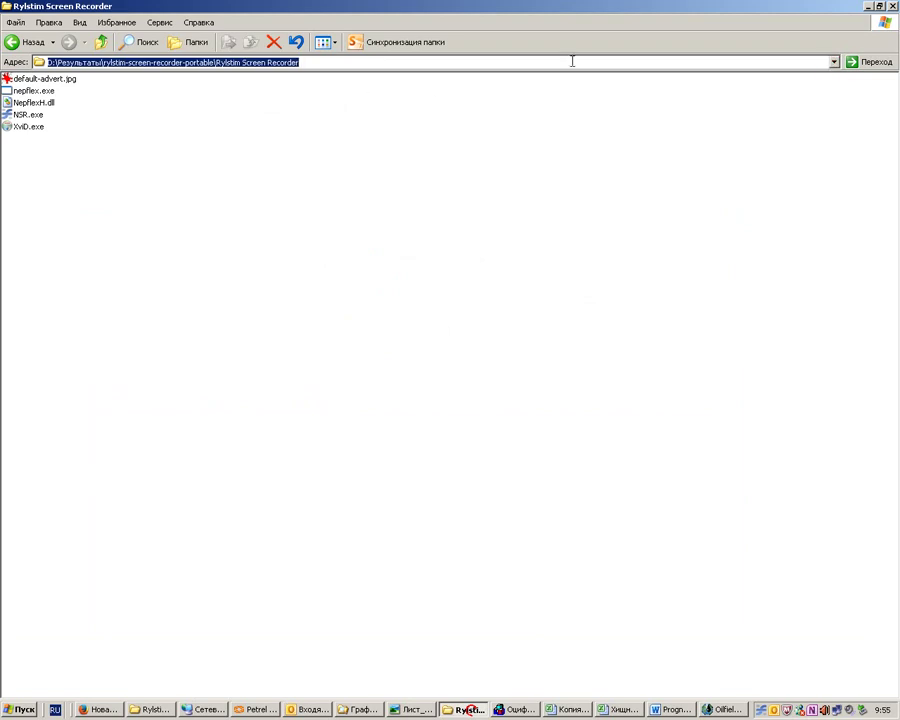
left_click(834, 62)
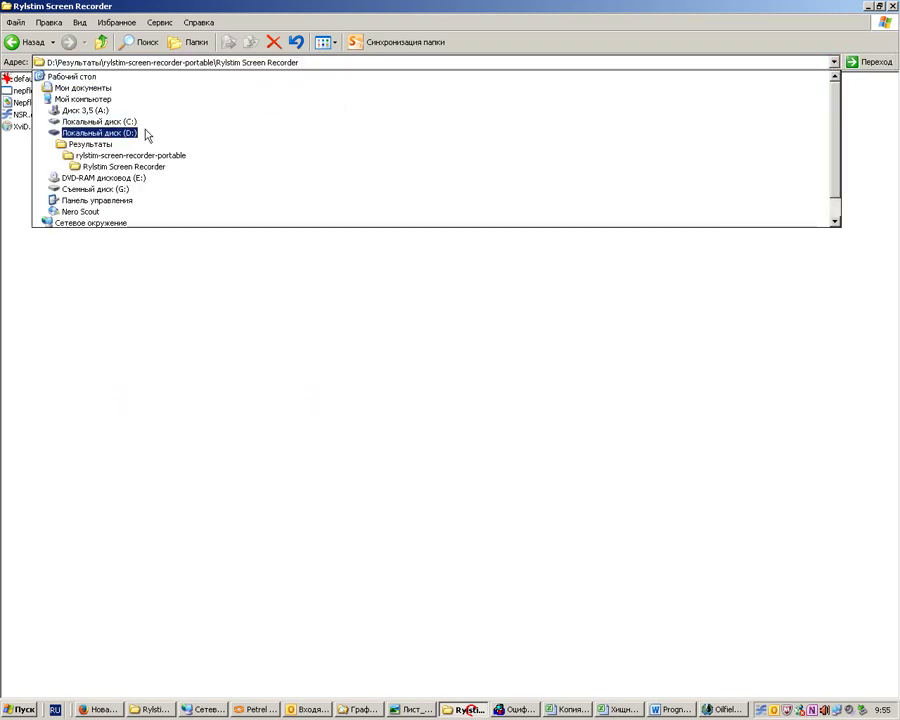
left_click(100, 132)
double_click(42, 141)
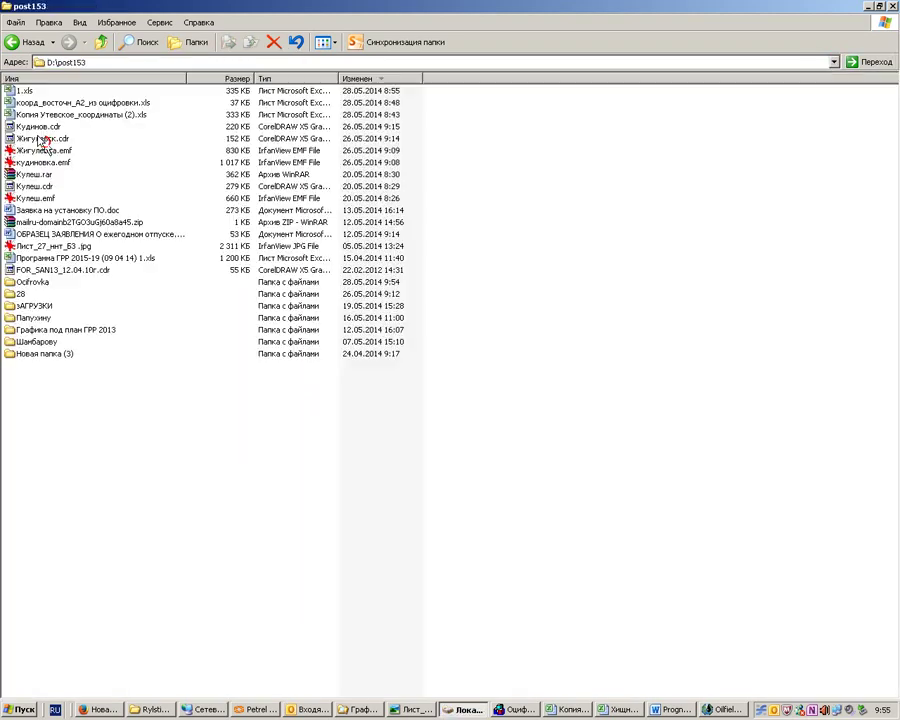
double_click(30, 282)
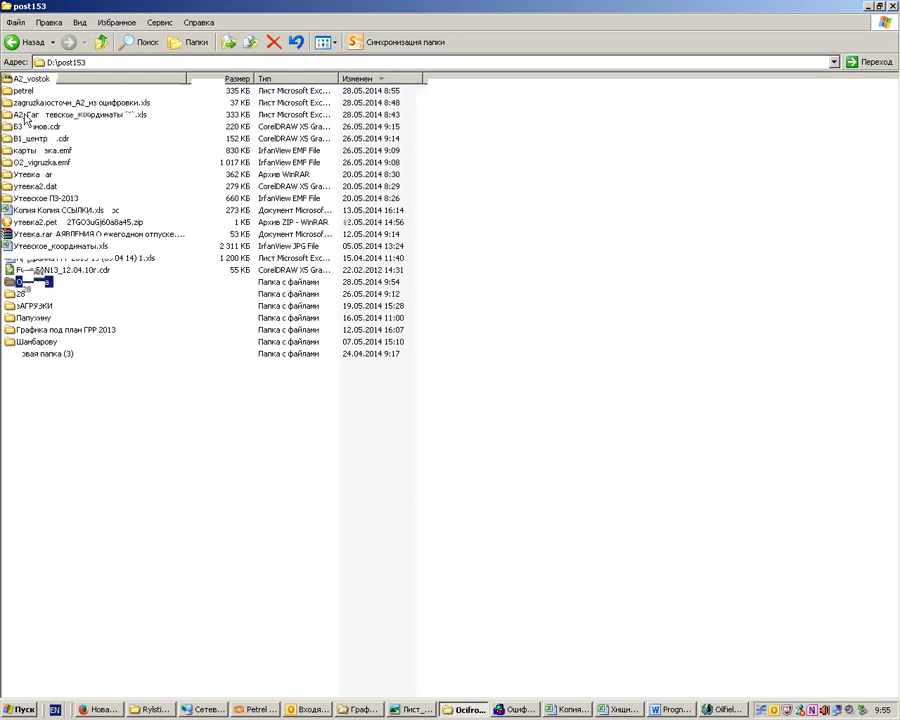
left_click(28, 80)
double_click(28, 80)
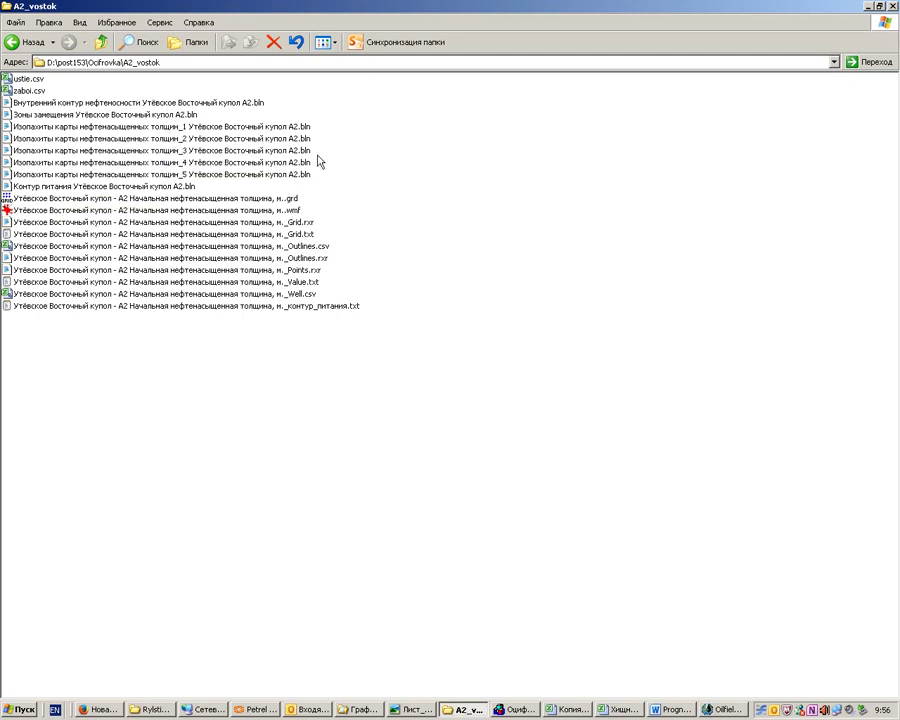
left_click(869, 7)
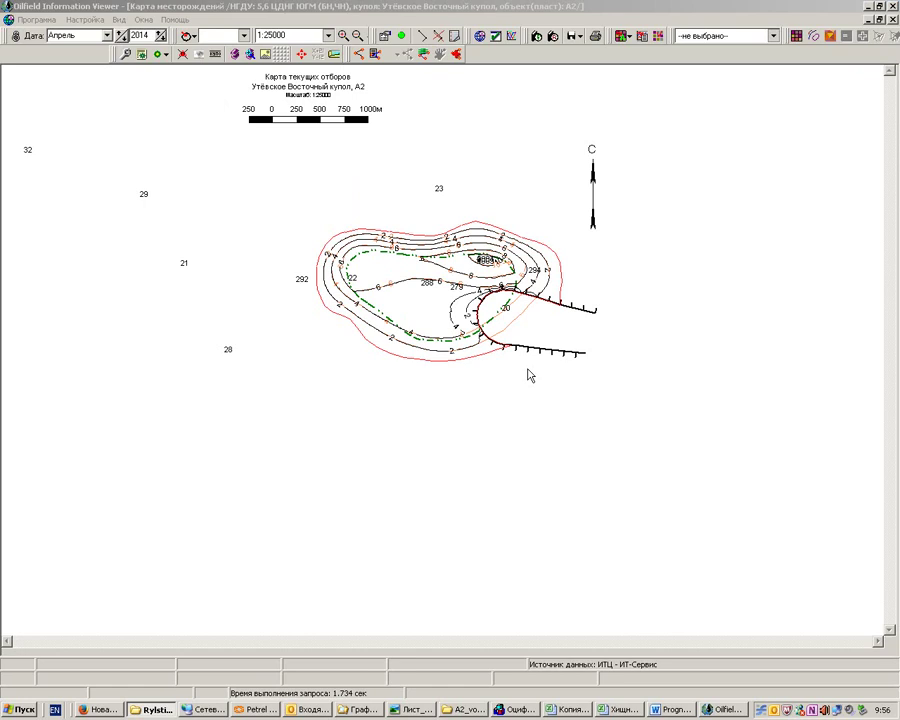
Switch to Оцифровка карт and reload the Утёвское Восточный купол A2 object from the database at 1:25000 scale, showing the whole dome.
left_click(520, 710)
left_click(520, 710)
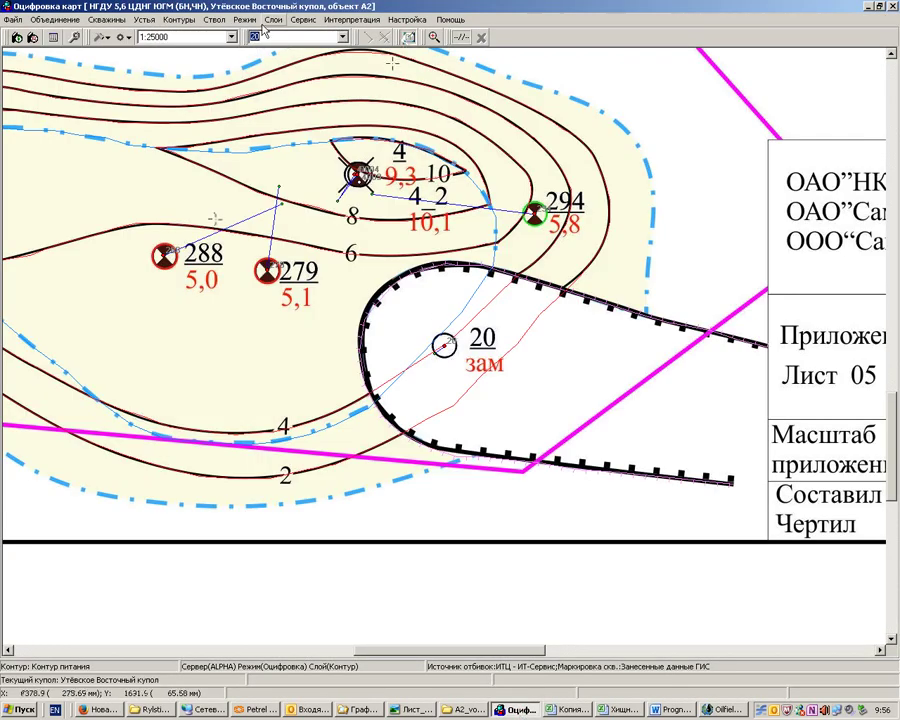
left_click(33, 38)
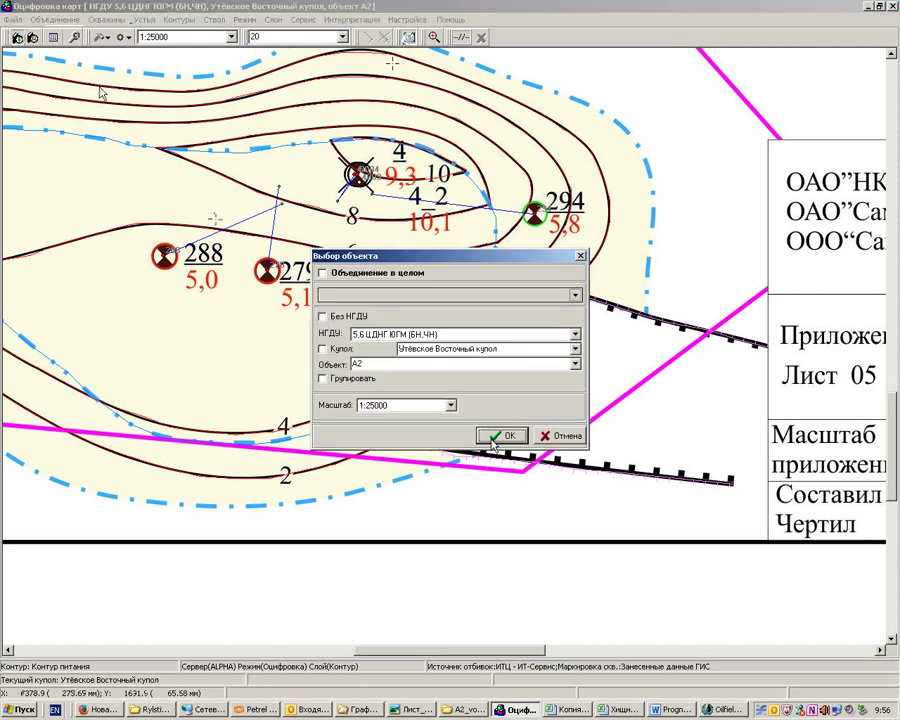
left_click(492, 440)
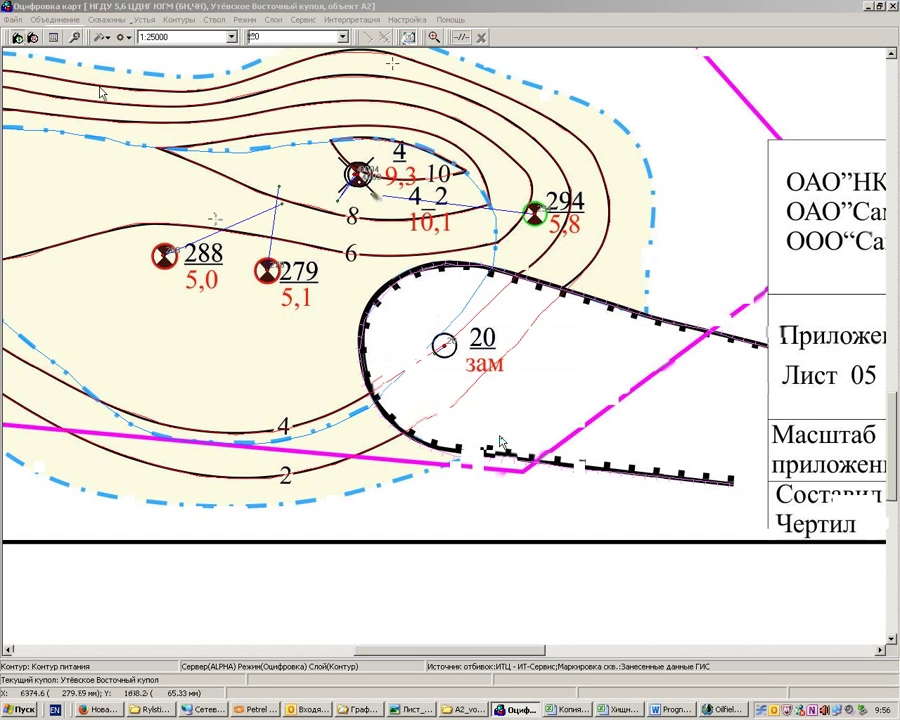
key("Home")
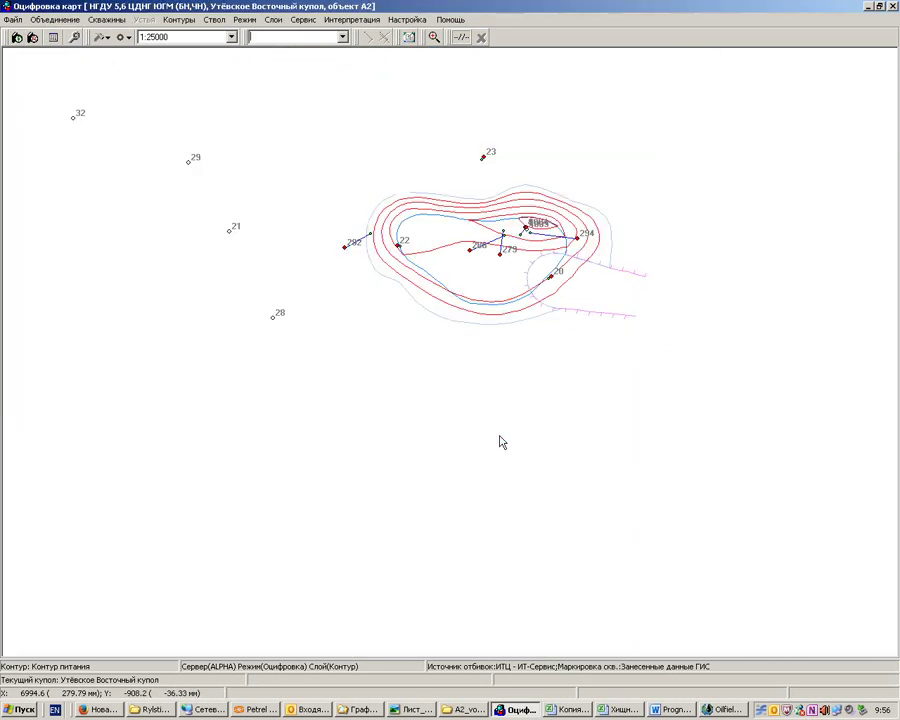
Limit the loaded contours to Внешний контур нефтеносности, Внутренний контур нефтеносности and Зоны замещения.
left_click(180, 20)
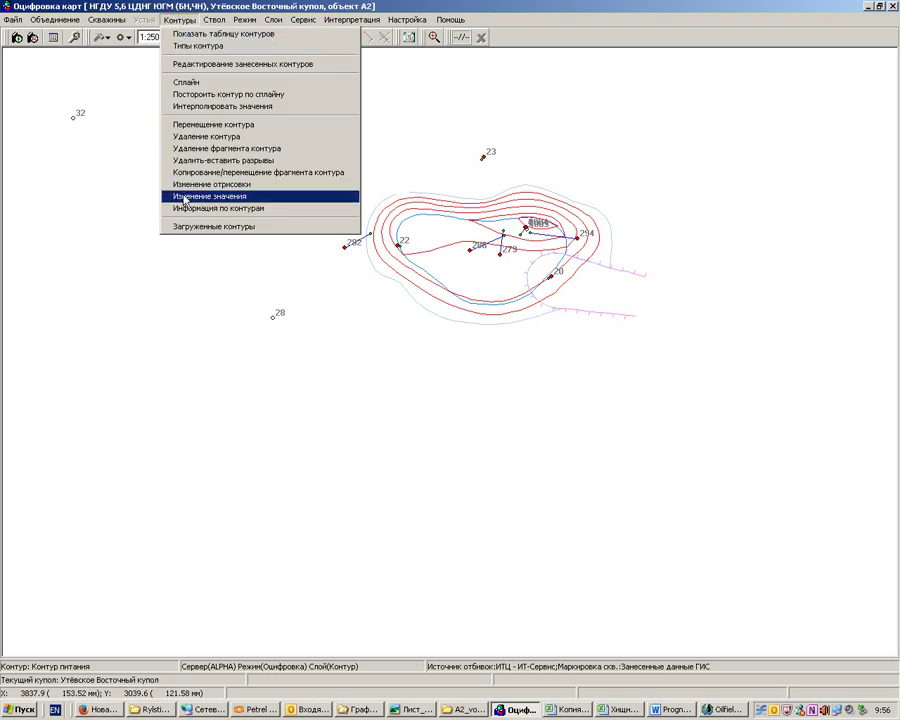
left_click(201, 227)
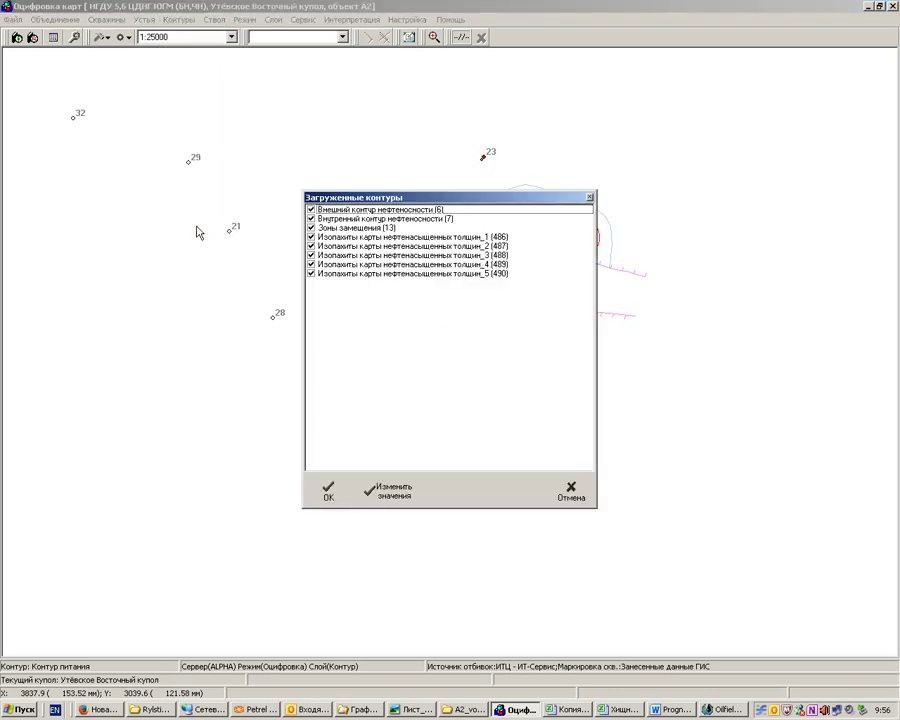
right_click(456, 232)
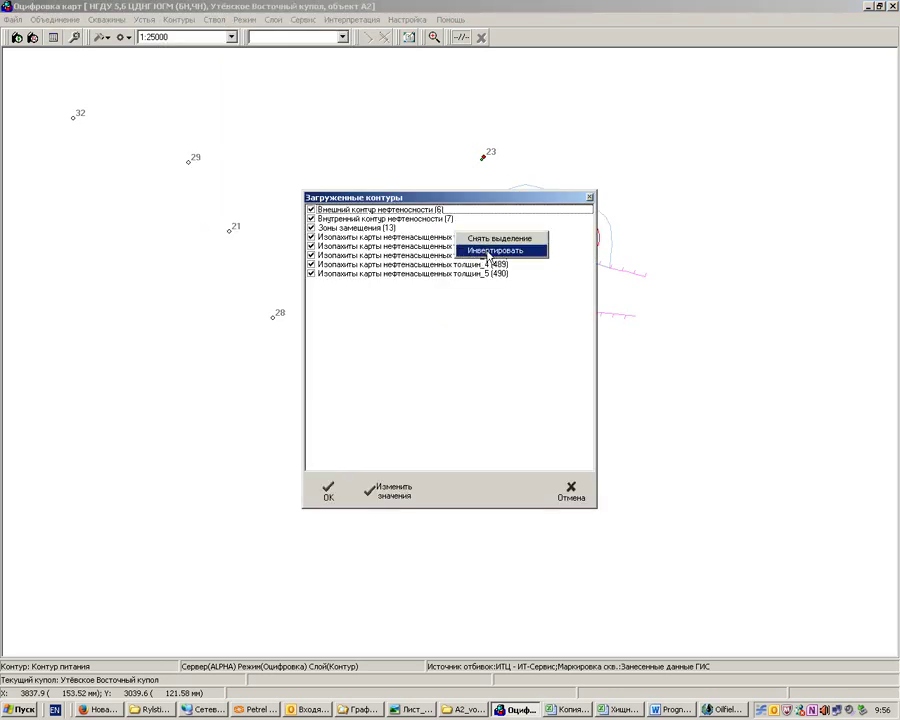
left_click(489, 240)
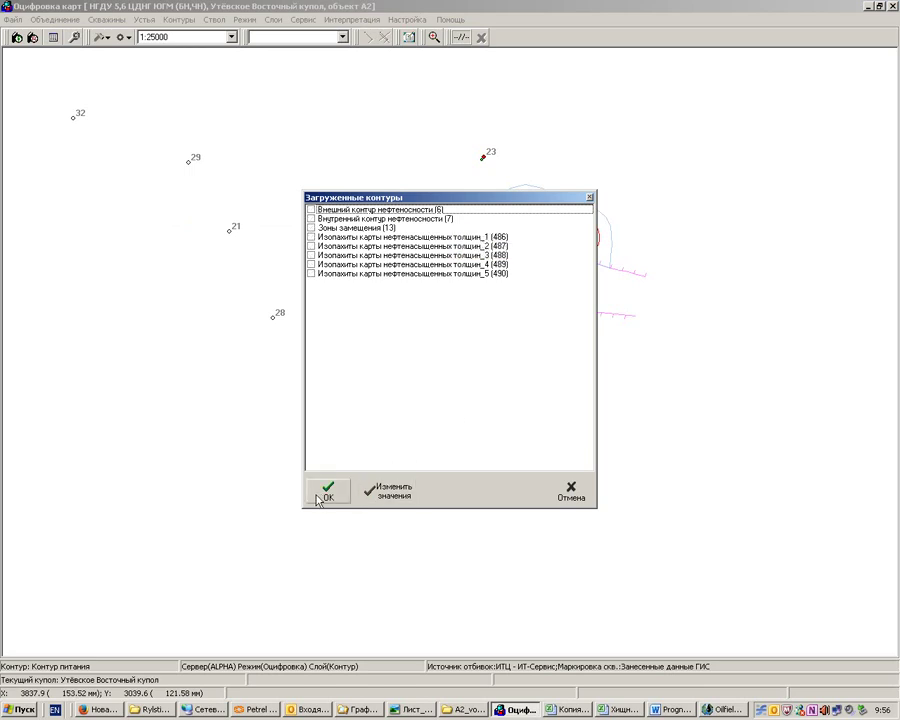
left_click(311, 210)
left_click(311, 219)
left_click(311, 228)
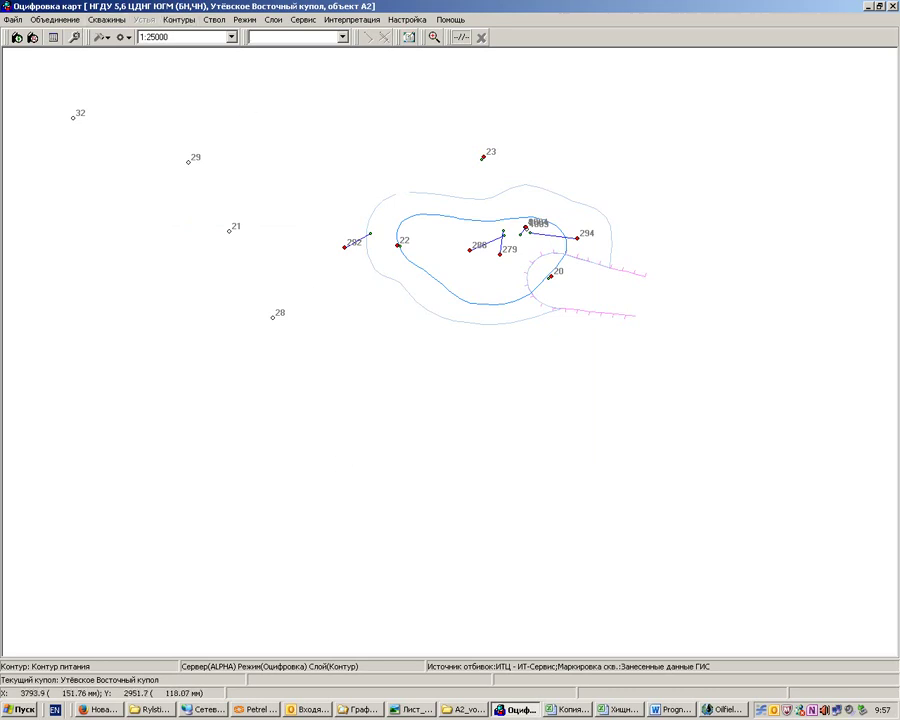
Load a Лист_05 A2 Гагаринский и Восточный map image from the Графика для ДПР_2014 folder.
left_click(8, 21)
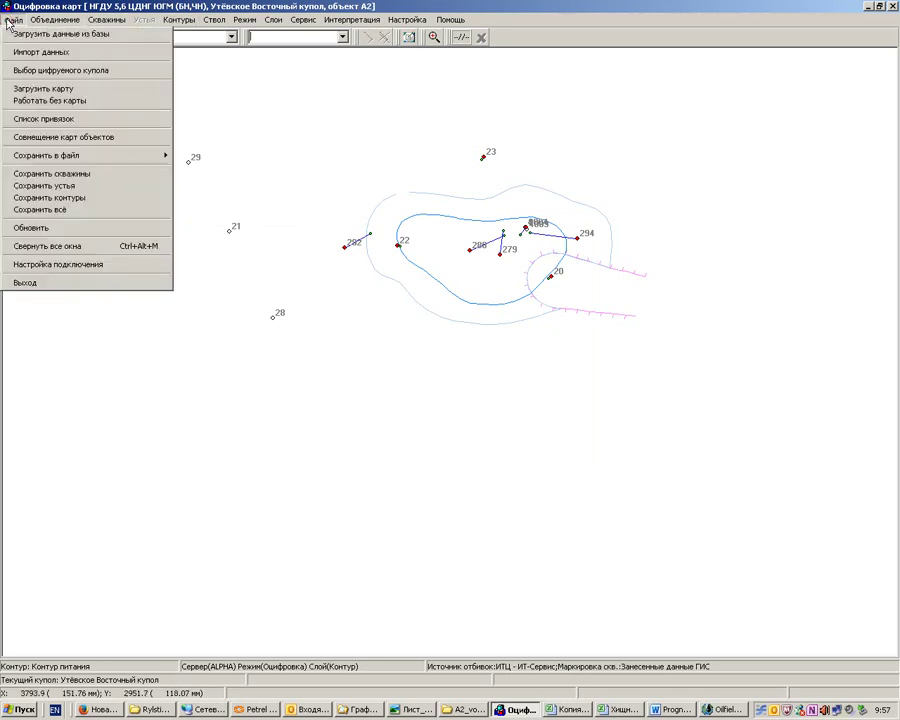
left_click(62, 89)
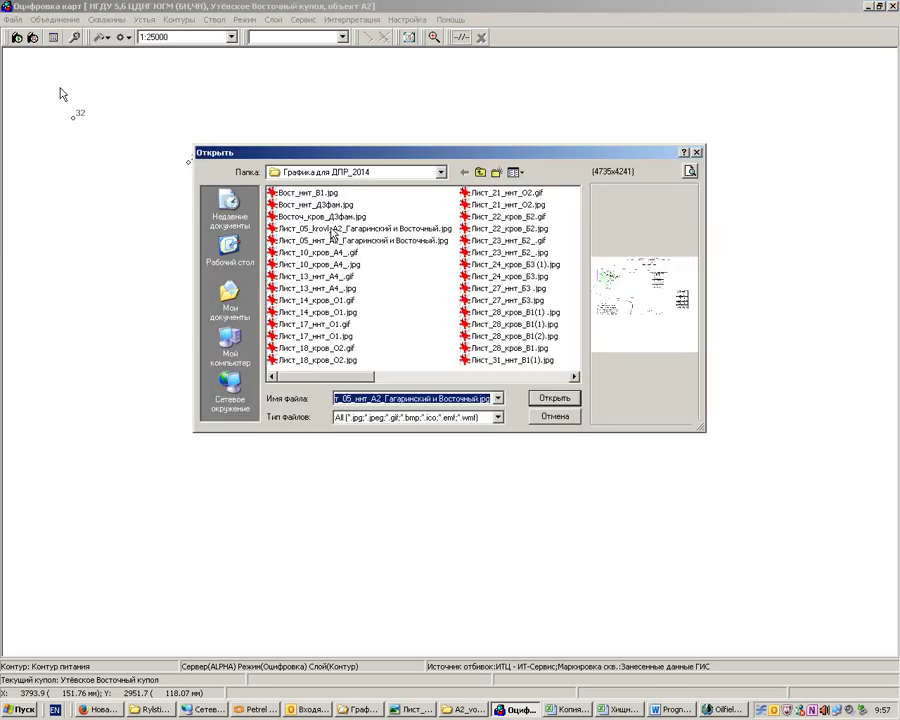
left_click(554, 398)
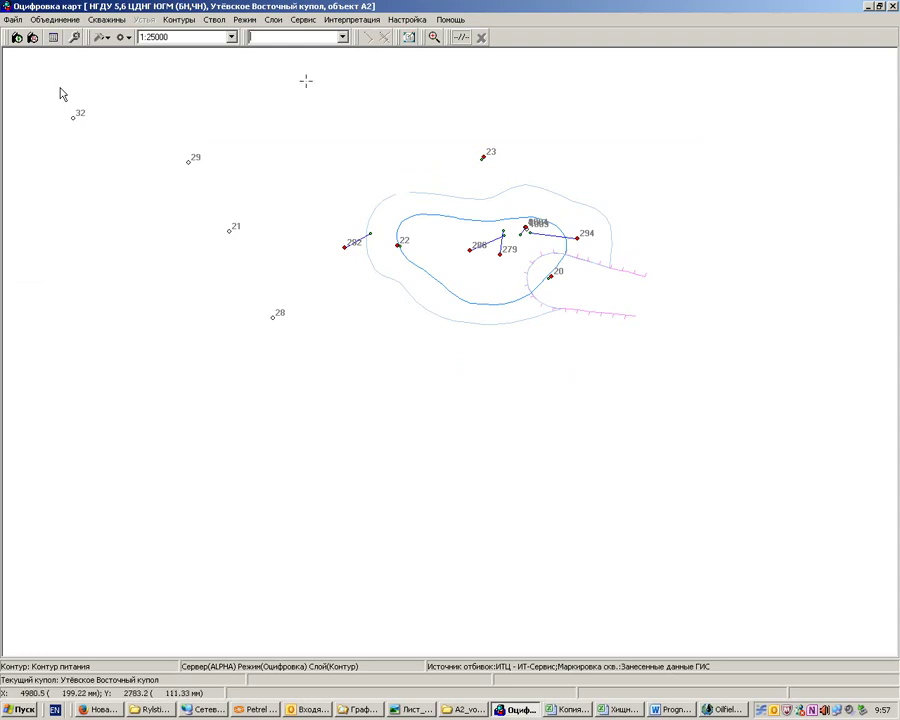
Make Скважины the active layer.
key("alt")
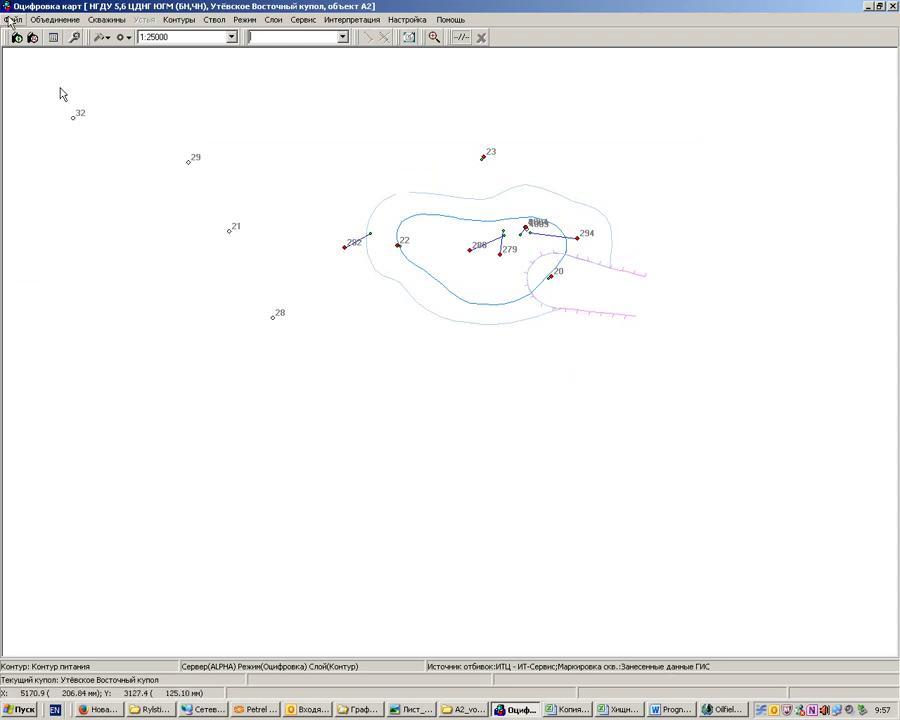
left_click(250, 22)
key("Right")
key("Escape")
left_click(15, 20)
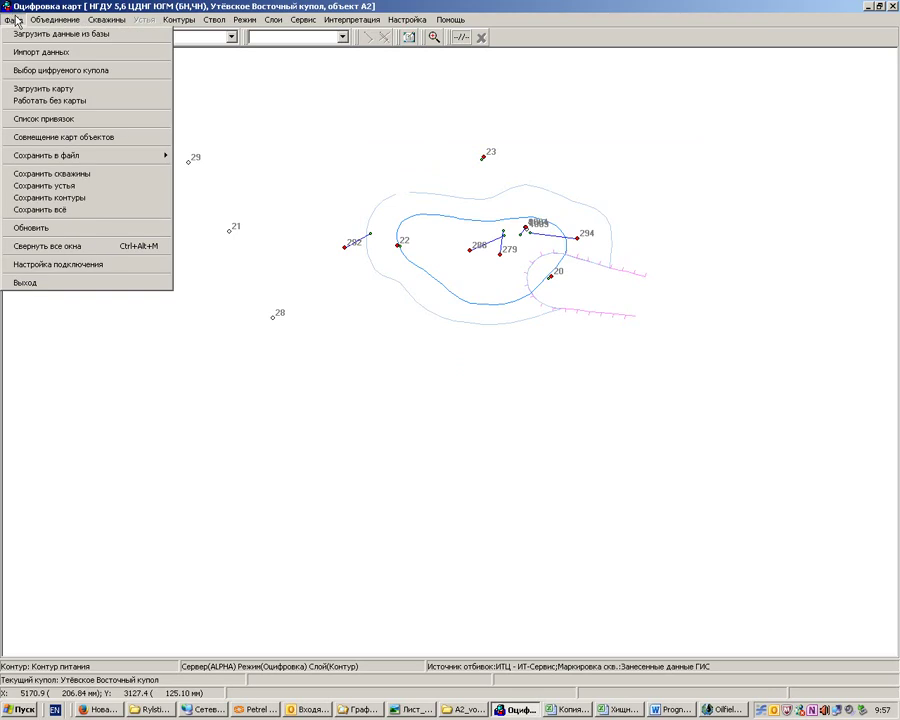
left_click(18, 20)
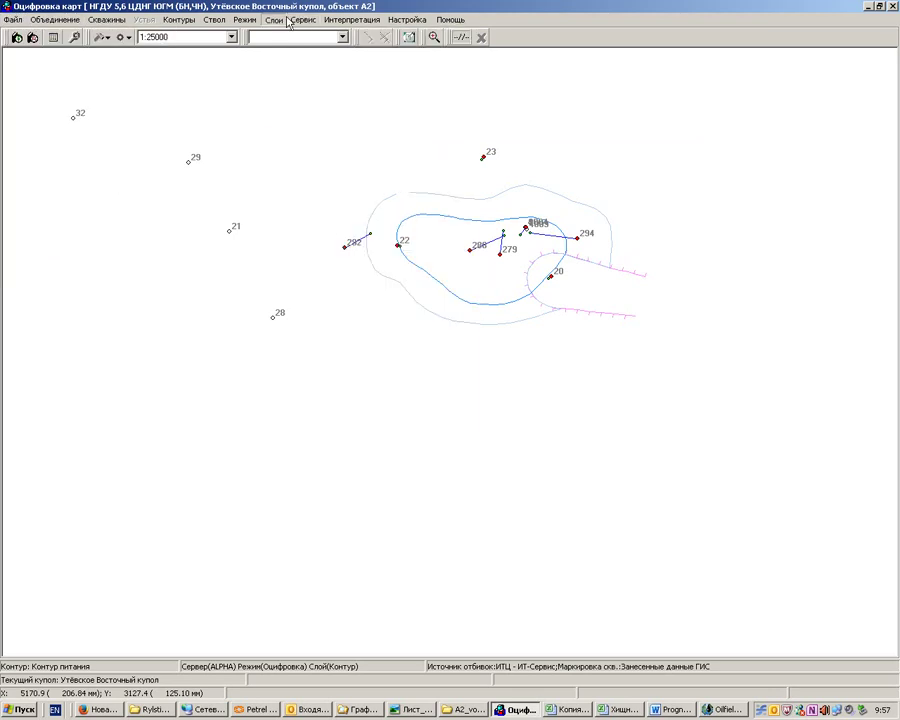
left_click(303, 20)
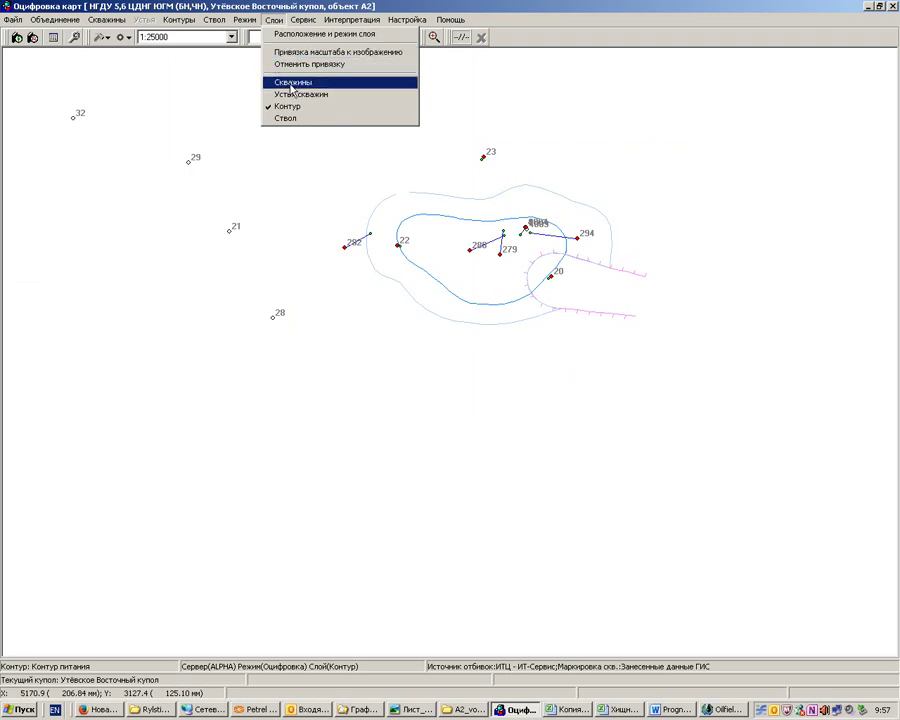
left_click(292, 84)
Start binding the scale to the Лист_05_krovl_A2 image and mark wells 292 and 20 on it as reference points.
left_click(245, 20)
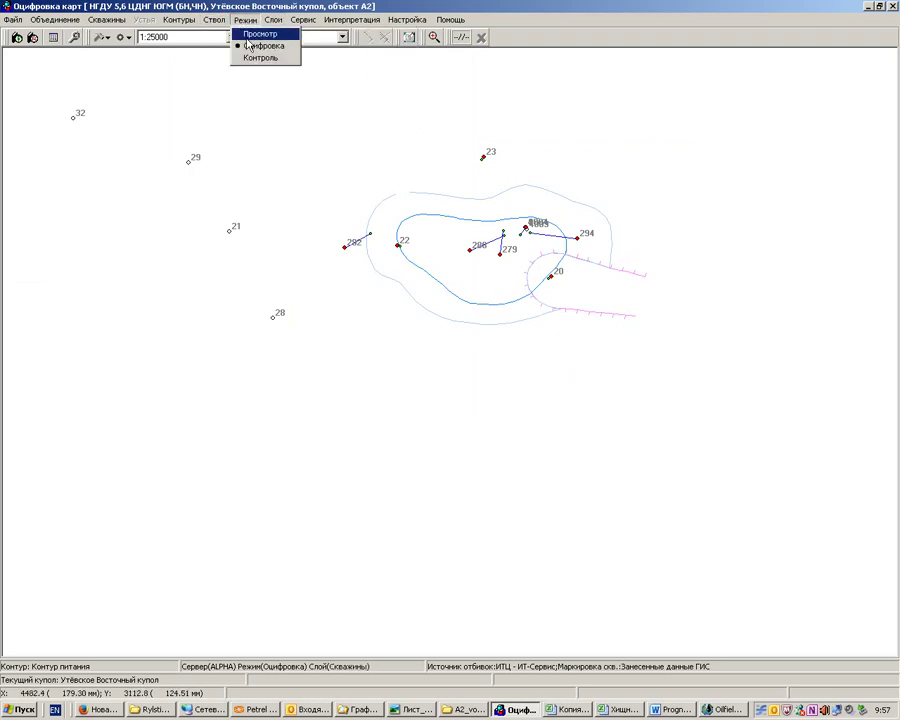
mouse_move(277, 20)
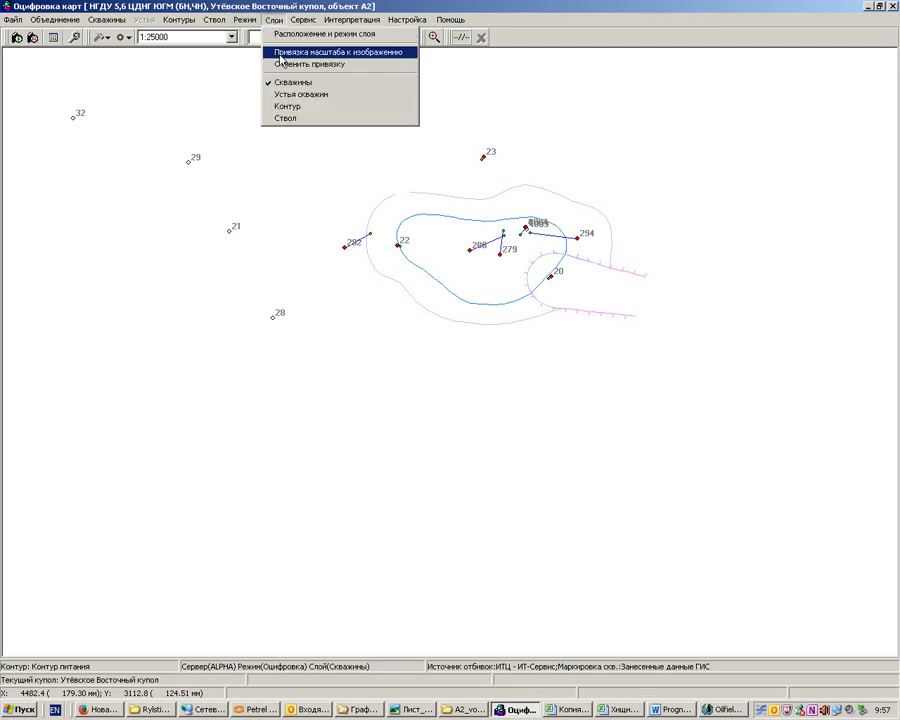
left_click(282, 52)
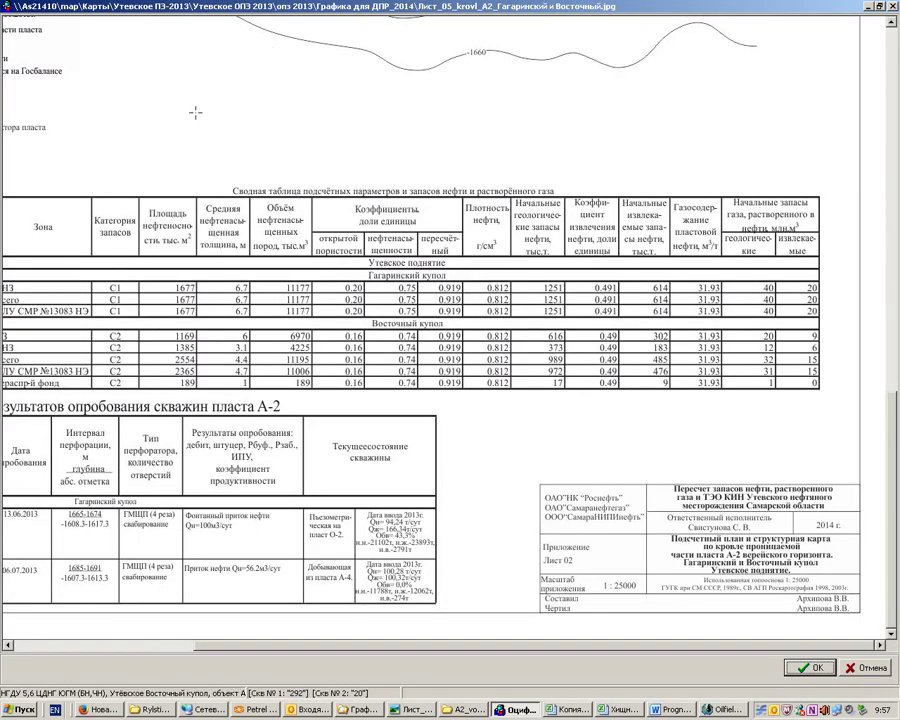
scroll(464, 176, "up", 5)
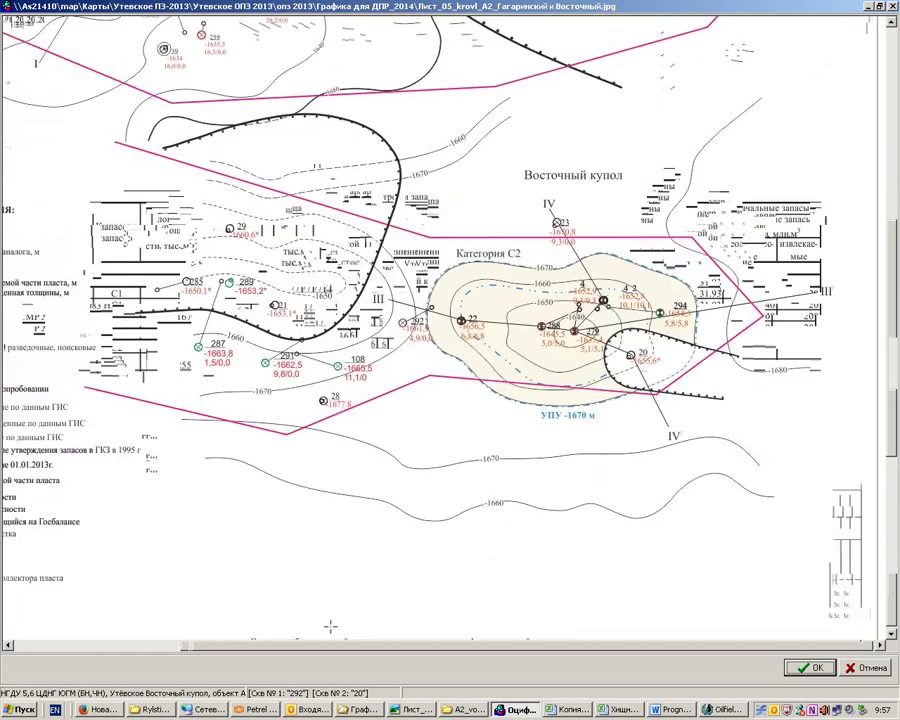
left_click_drag(330, 627, 312, 599)
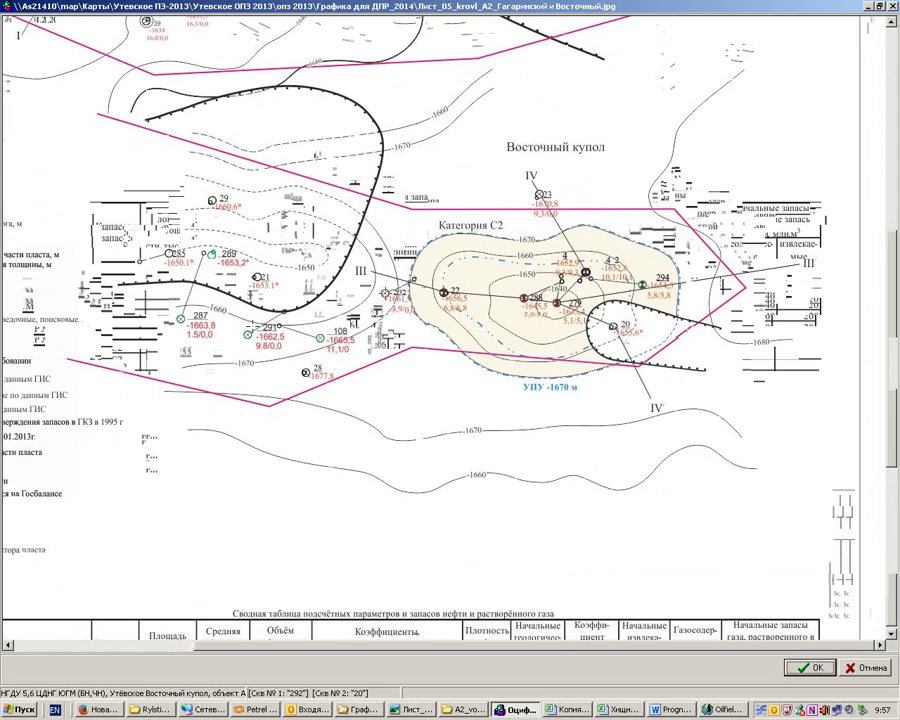
right_click(393, 228)
left_click(420, 240)
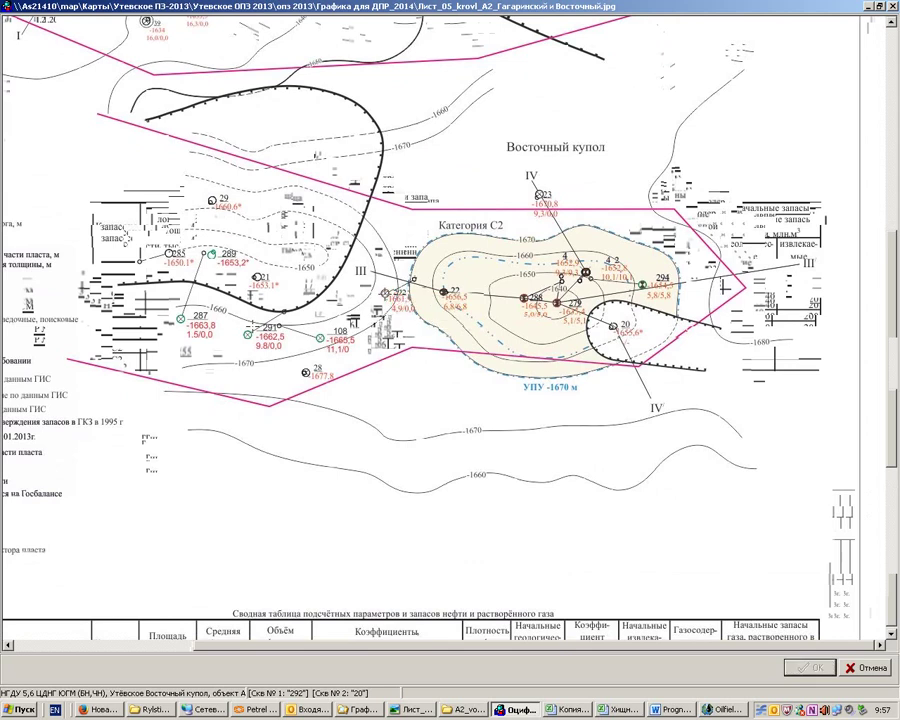
right_click(386, 292)
left_click(405, 297)
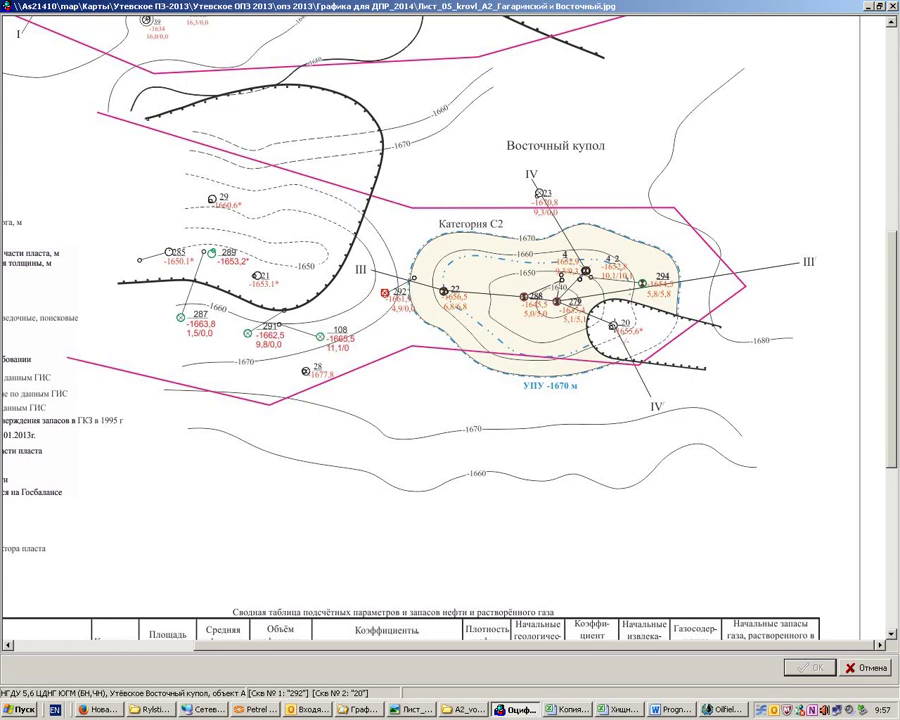
left_click(613, 325)
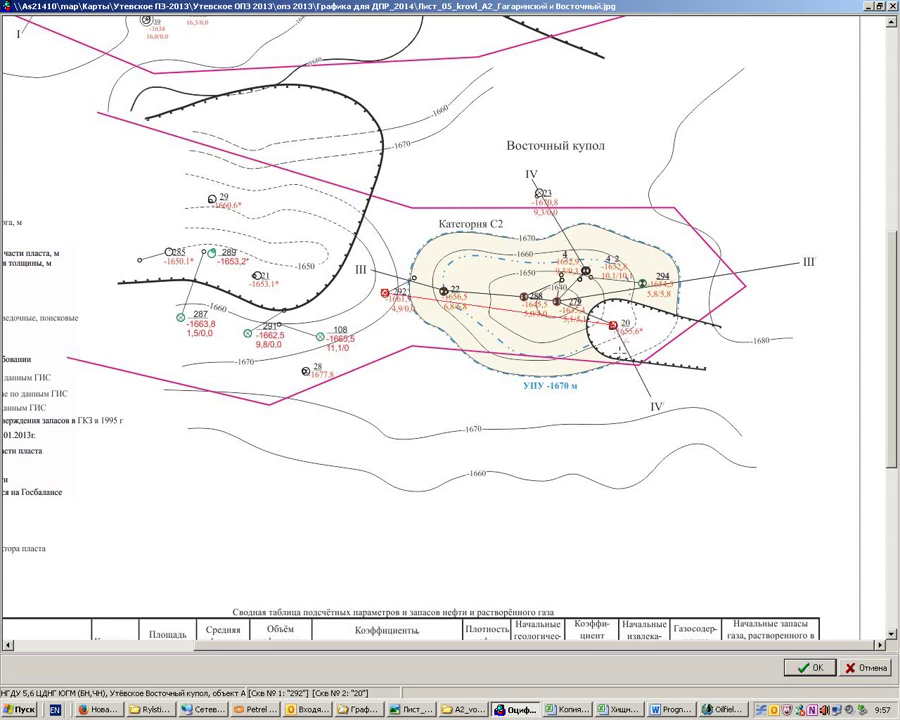
left_click(808, 667)
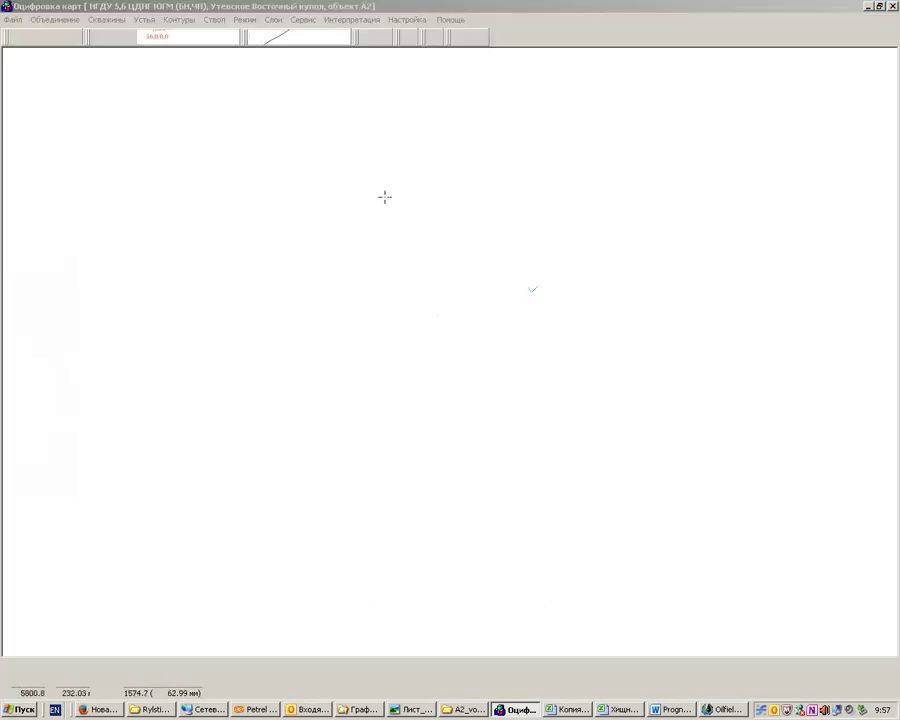
Mark the matching wells 292 and 20 on the loaded dome and accept the image binding.
left_click(344, 246)
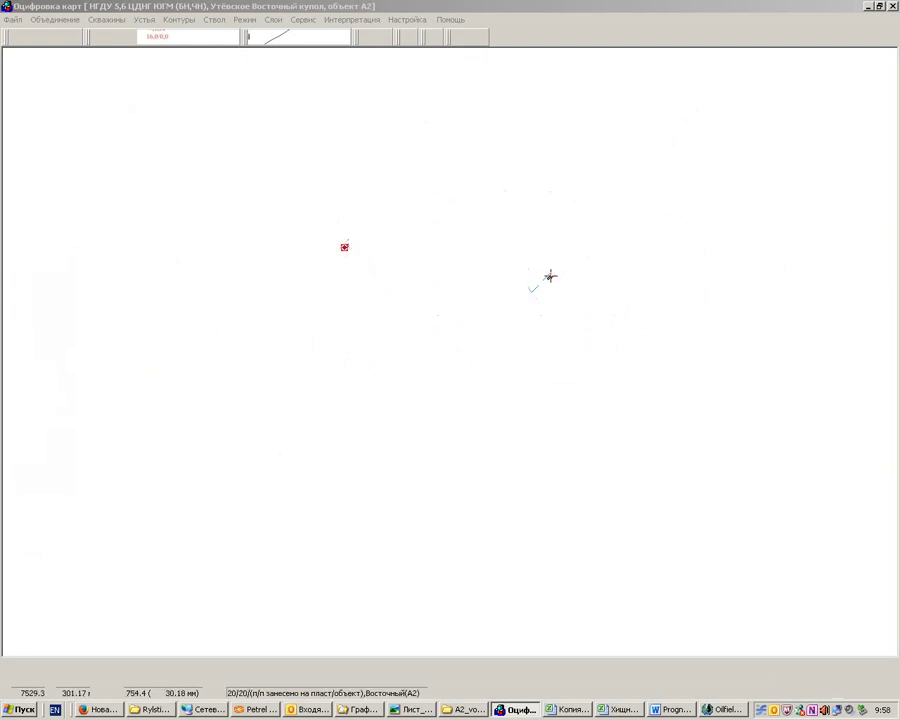
mouse_move(550, 275)
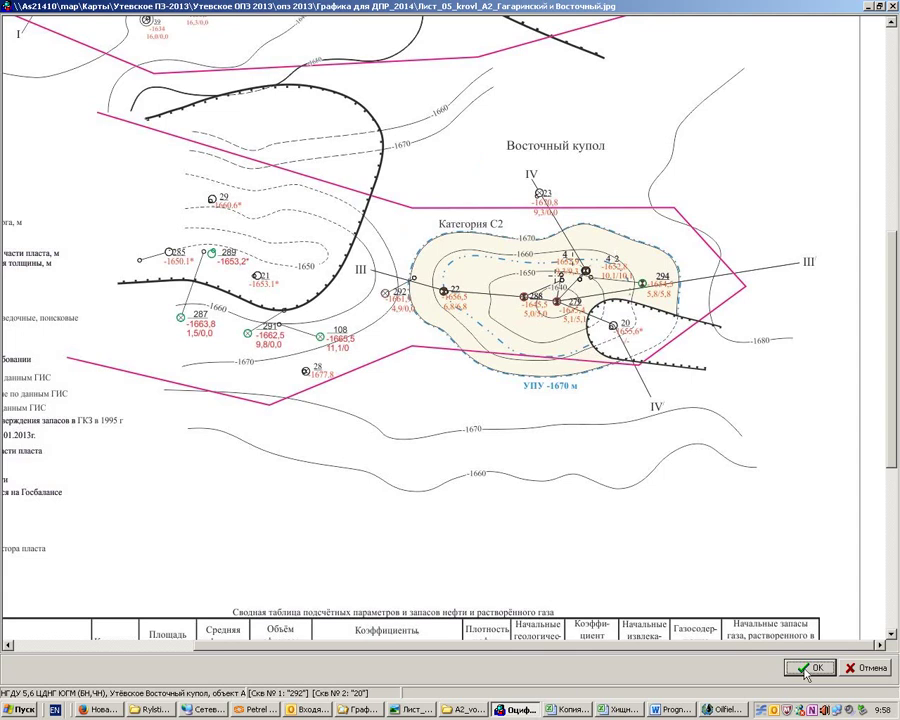
left_click(805, 669)
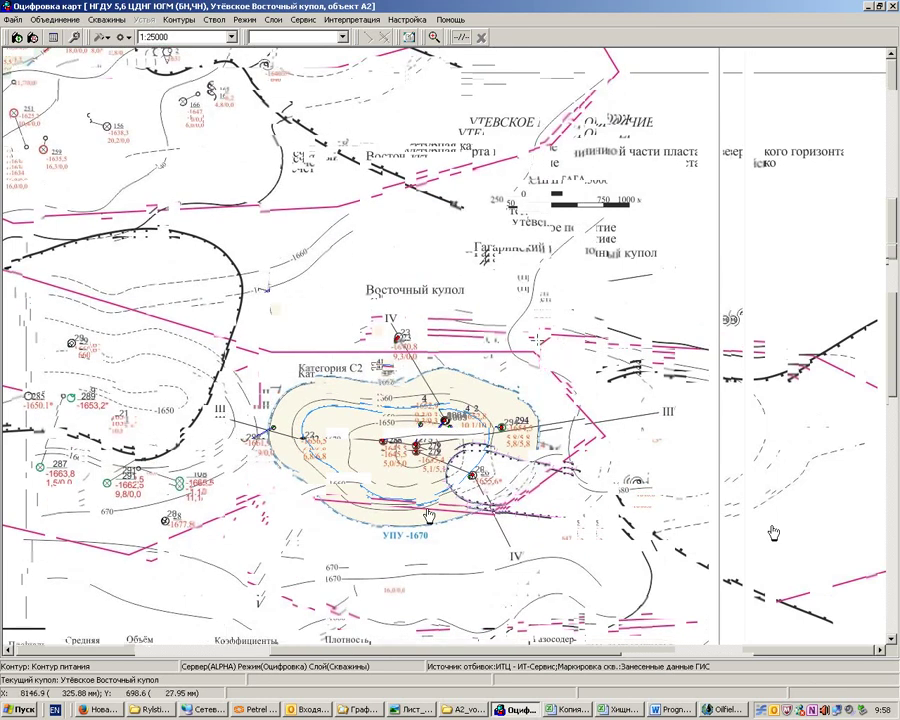
Switch the active layer to Контур for digitizing.
left_click(193, 24)
left_click(193, 24)
left_click(245, 20)
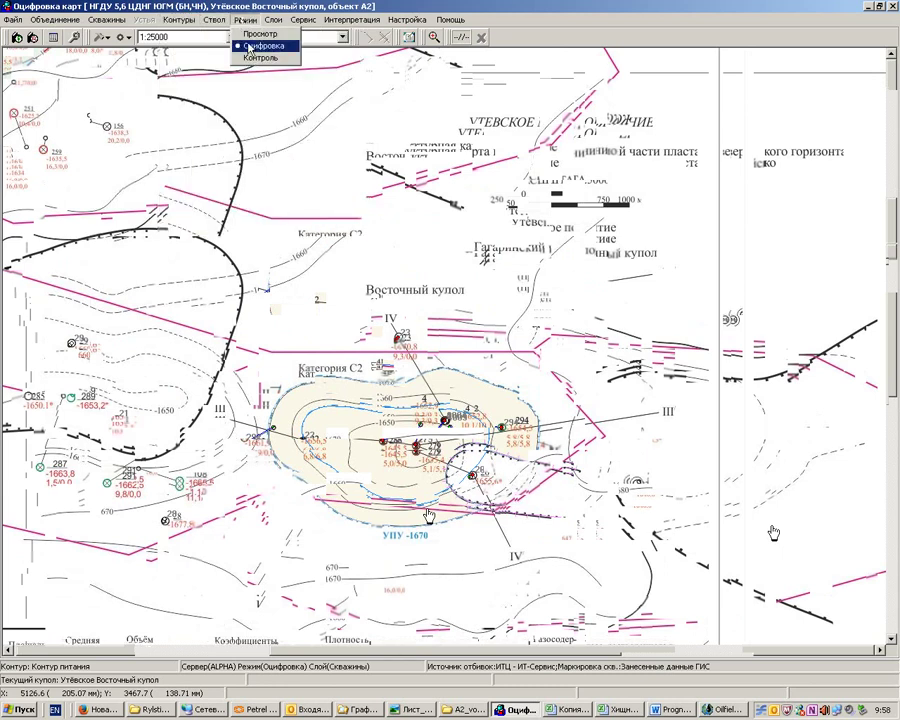
mouse_move(273, 20)
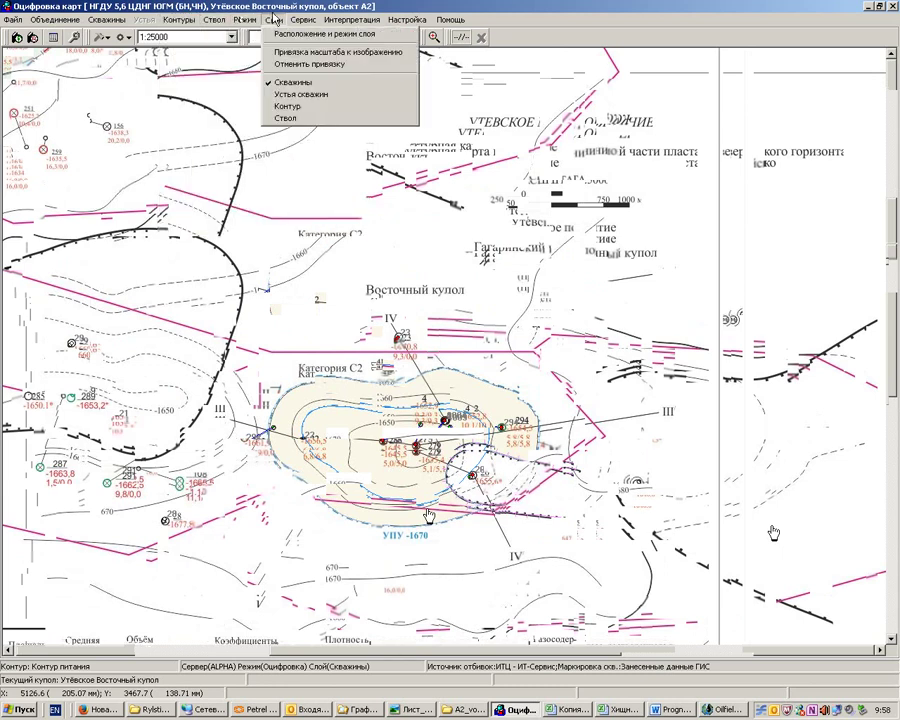
left_click(283, 106)
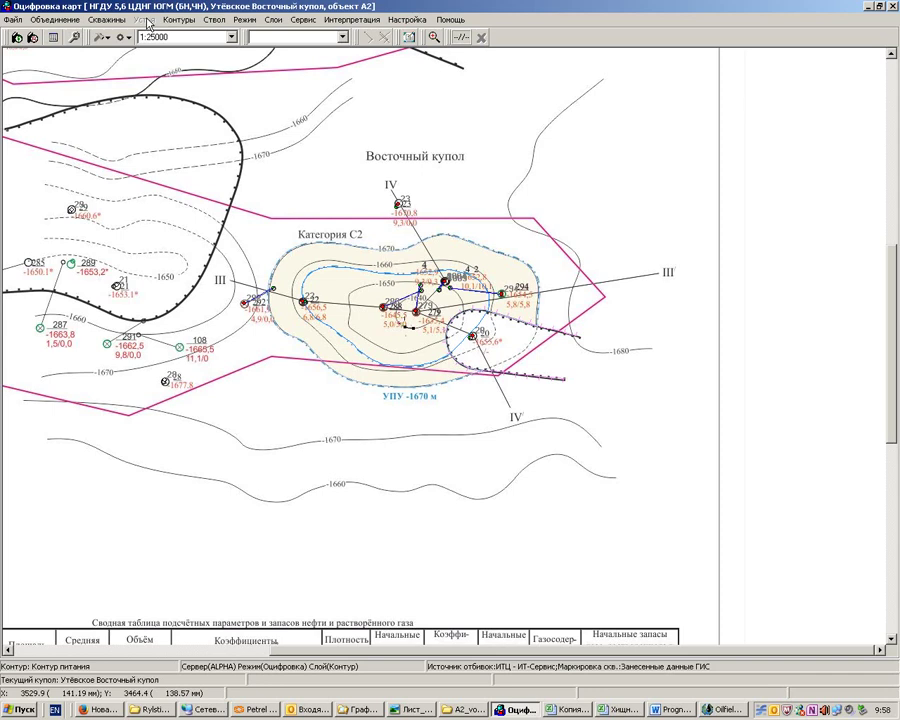
Delete the two stray points of type 11 from the contour point table and close the table.
left_click(178, 19)
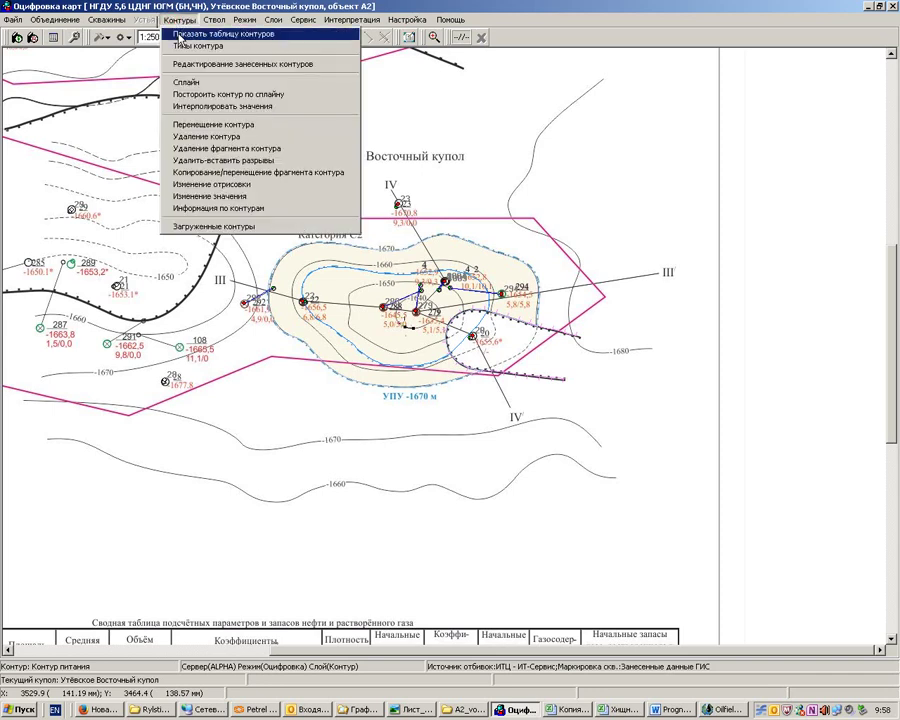
left_click(172, 32)
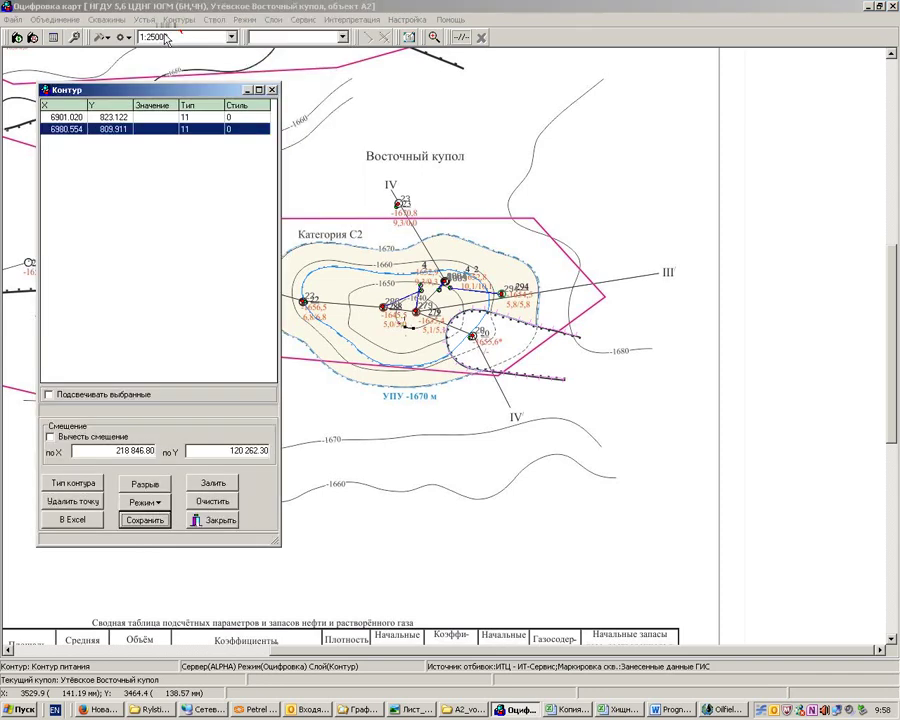
left_click(97, 503)
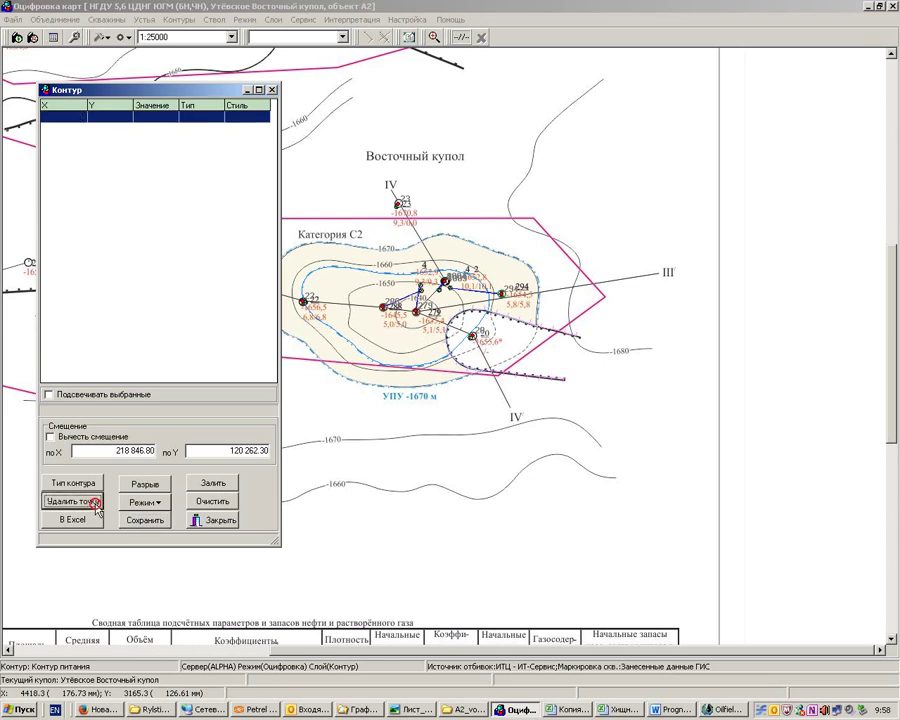
left_click(189, 524)
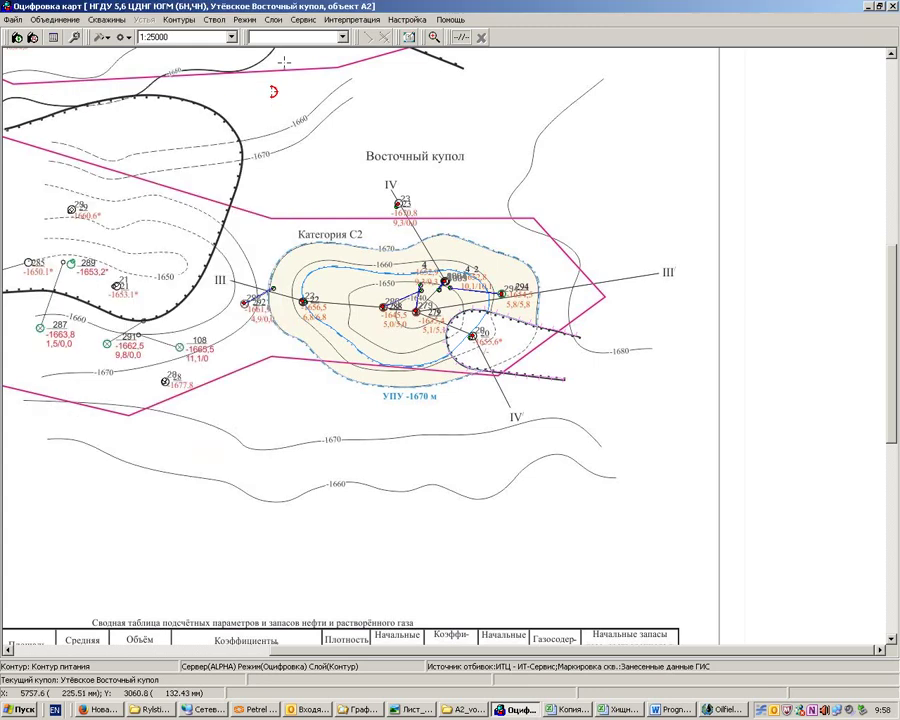
Choose Изолиния структурной карты кровли_1 (code 541) as the contour type and set its colour to red.
left_click(180, 20)
left_click(192, 46)
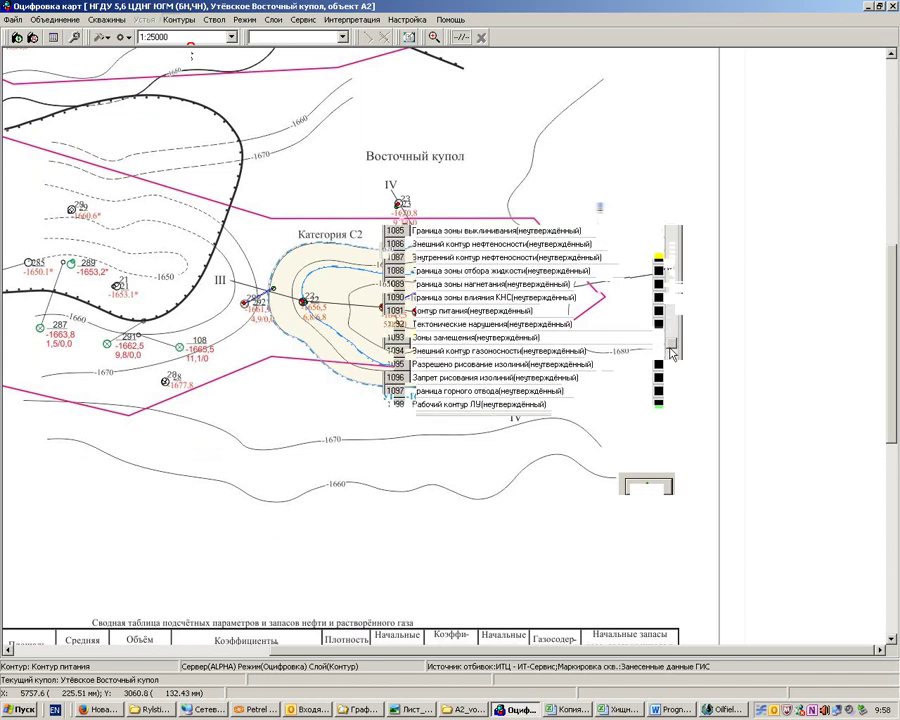
left_click_drag(671, 354, 675, 294)
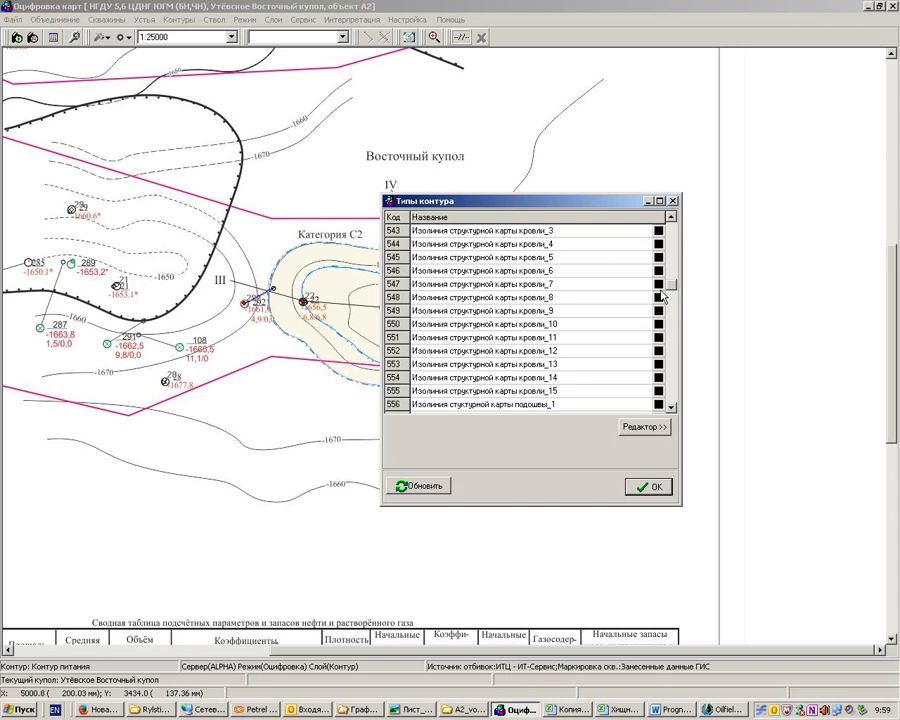
left_click(672, 216)
double_click(673, 217)
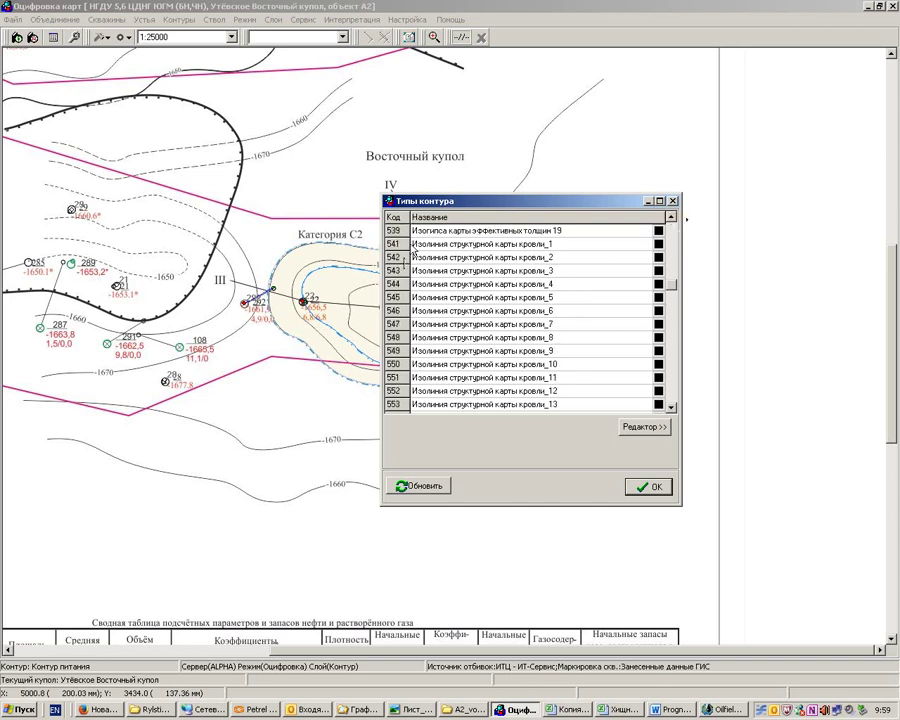
left_click(655, 244)
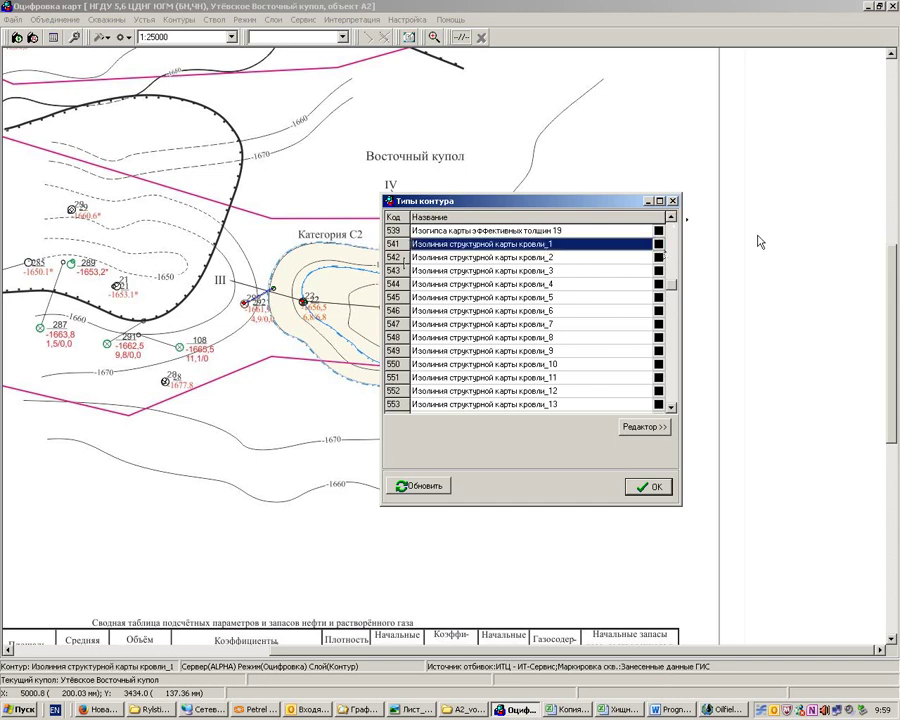
left_click(659, 245)
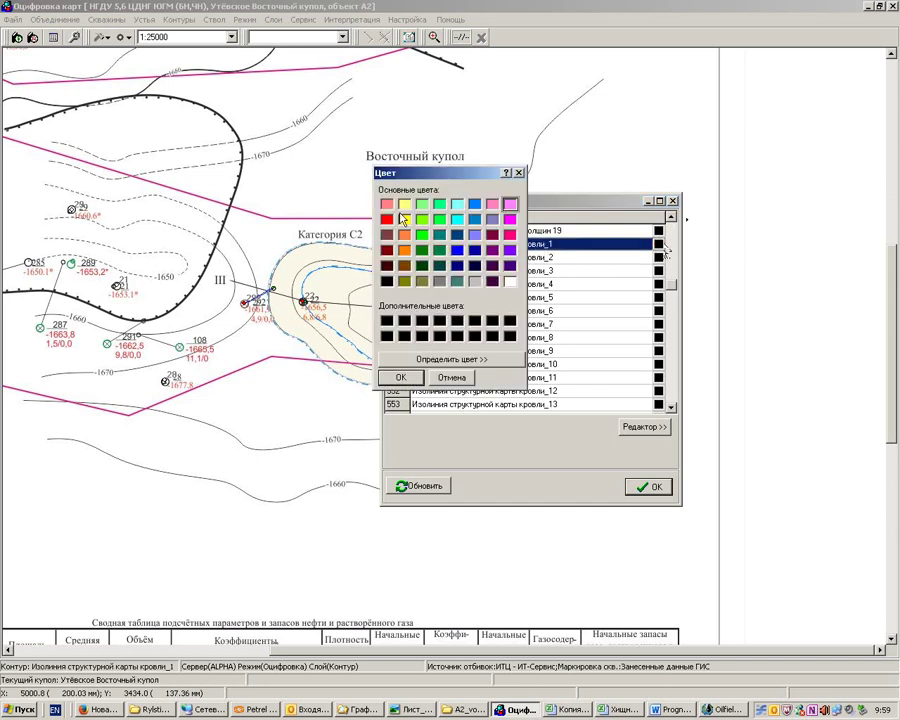
left_click(387, 219)
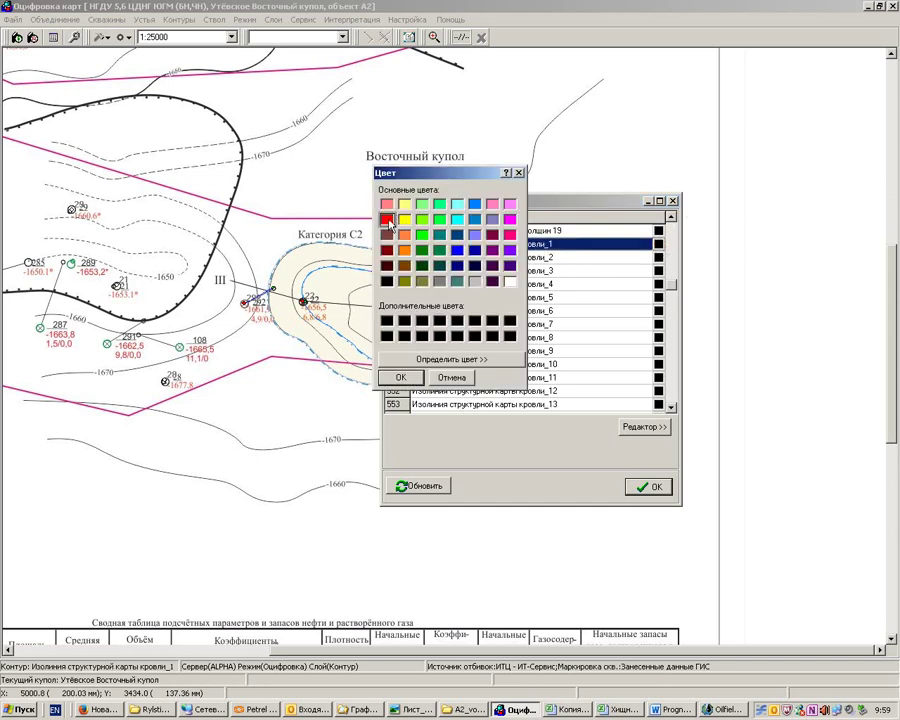
left_click(404, 381)
left_click(647, 487)
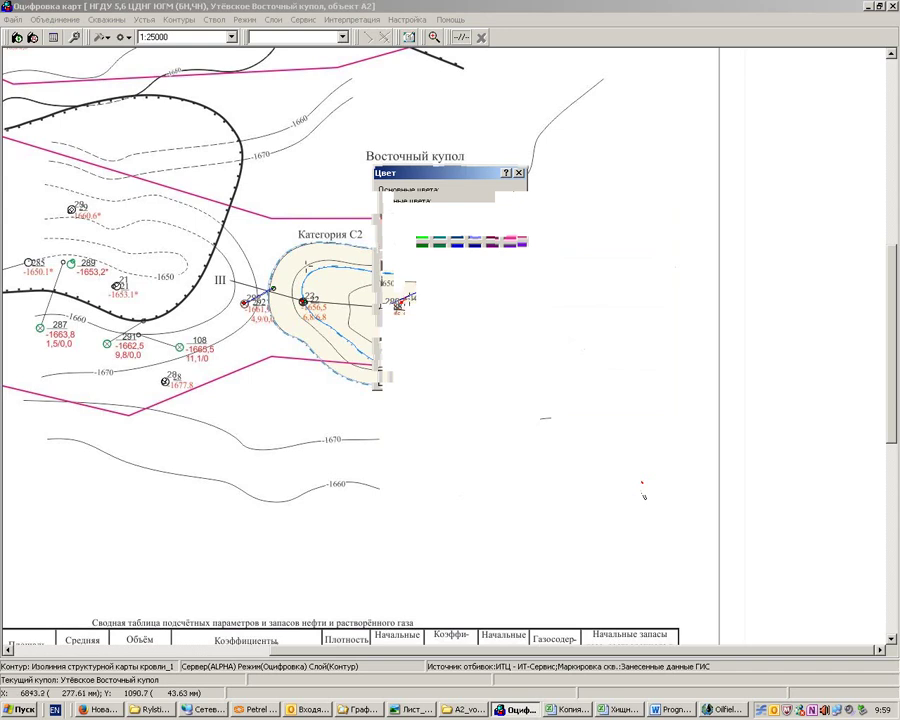
Trace the innermost closed isoline of Восточный купол around well 279 and assign -1640 to all its points.
left_click(413, 297)
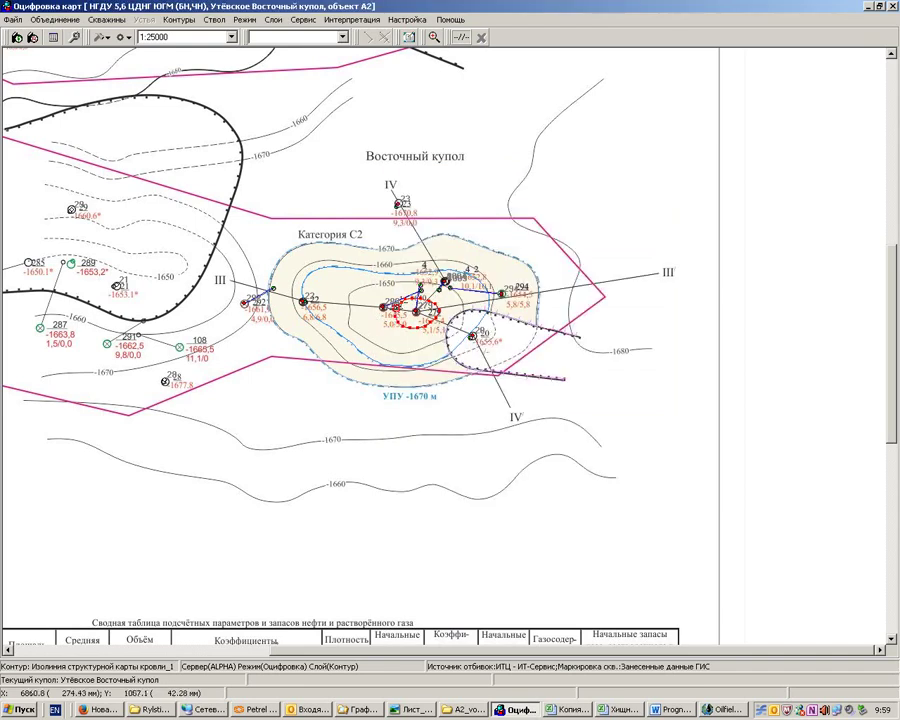
left_click(180, 20)
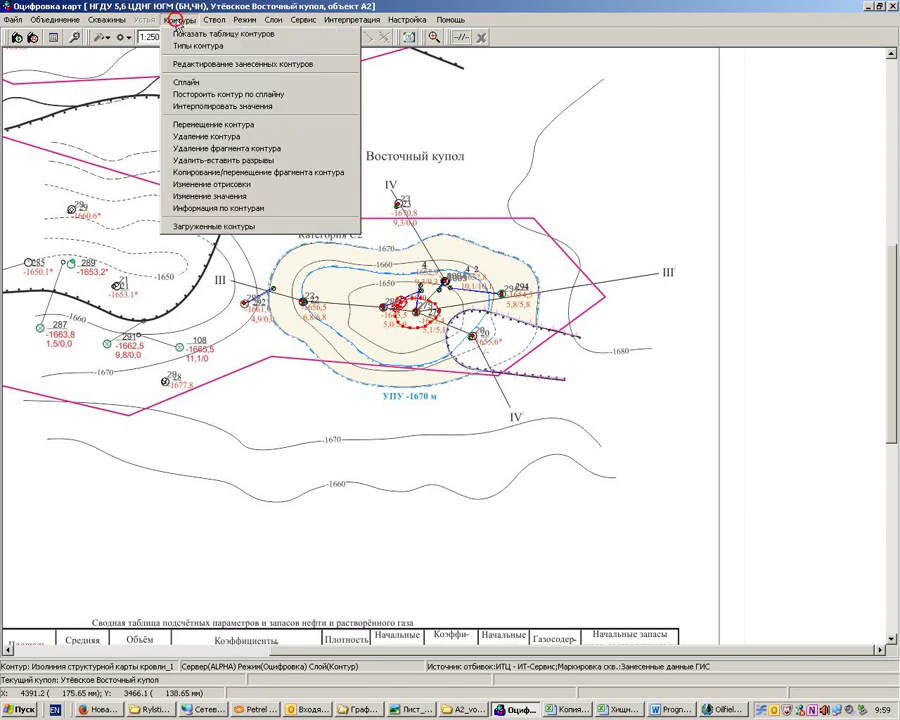
left_click(197, 36)
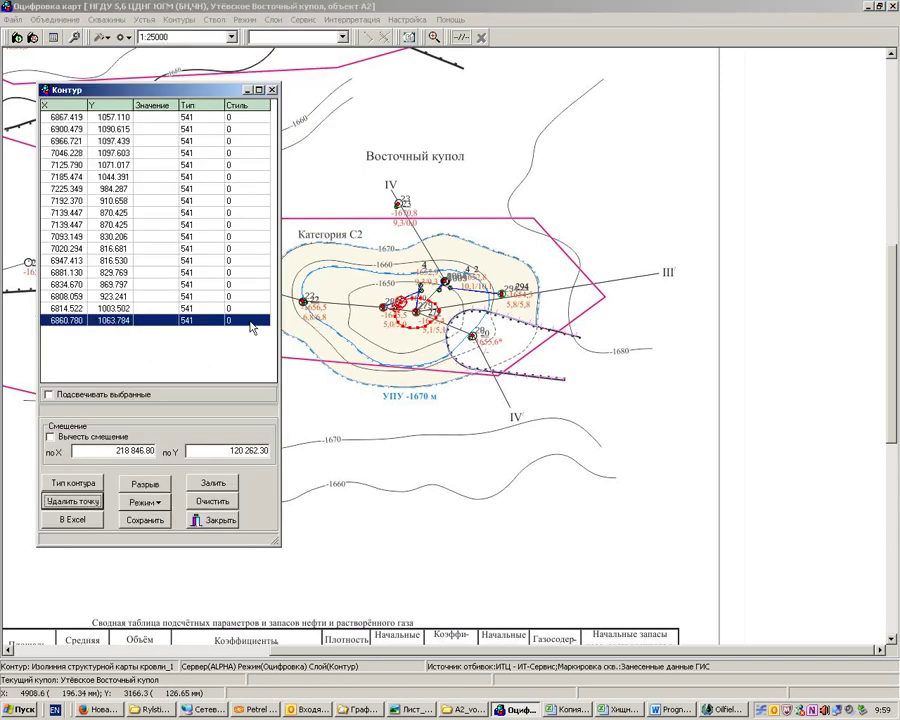
left_click_drag(251, 327, 260, 112)
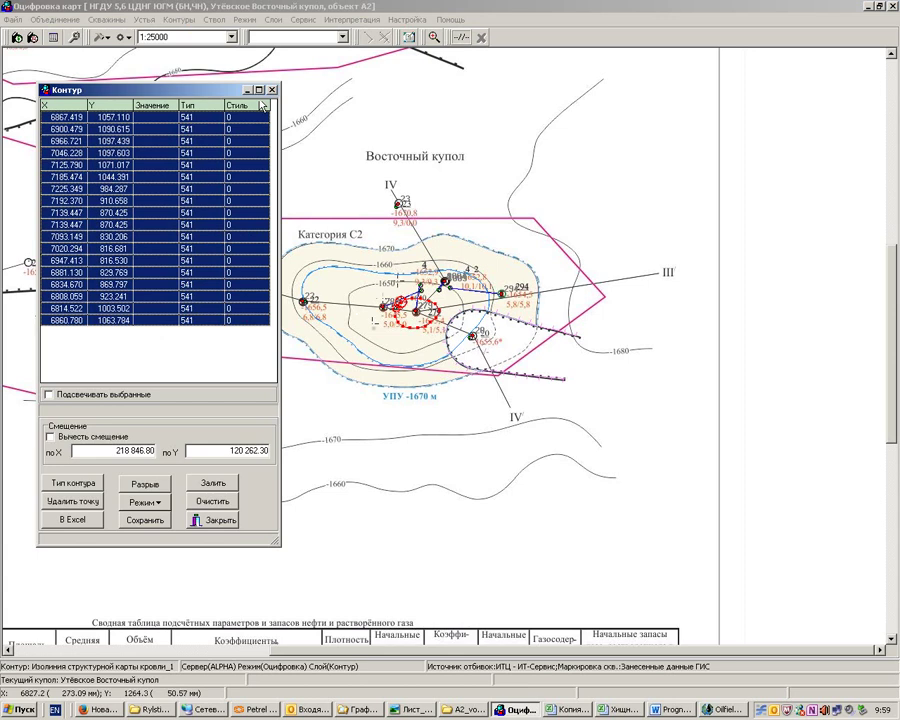
right_click(201, 264)
left_click(220, 285)
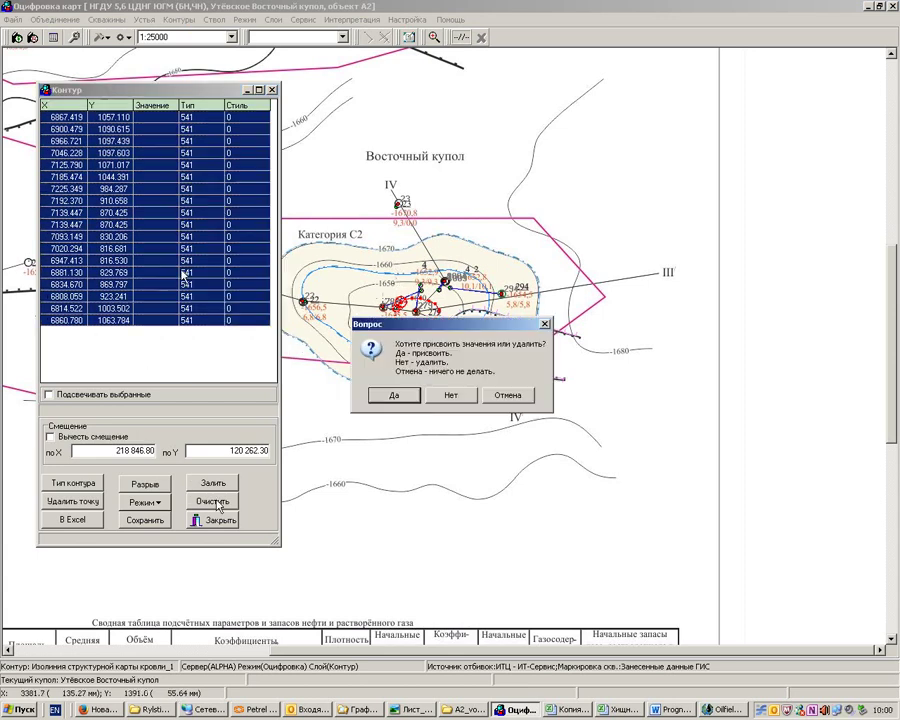
left_click(392, 395)
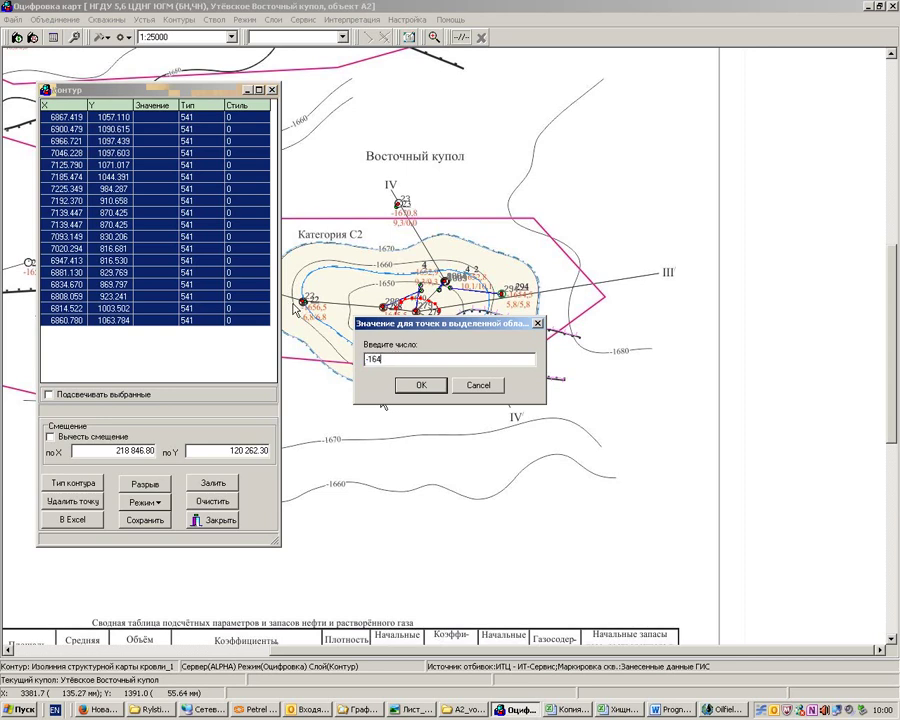
key("Return")
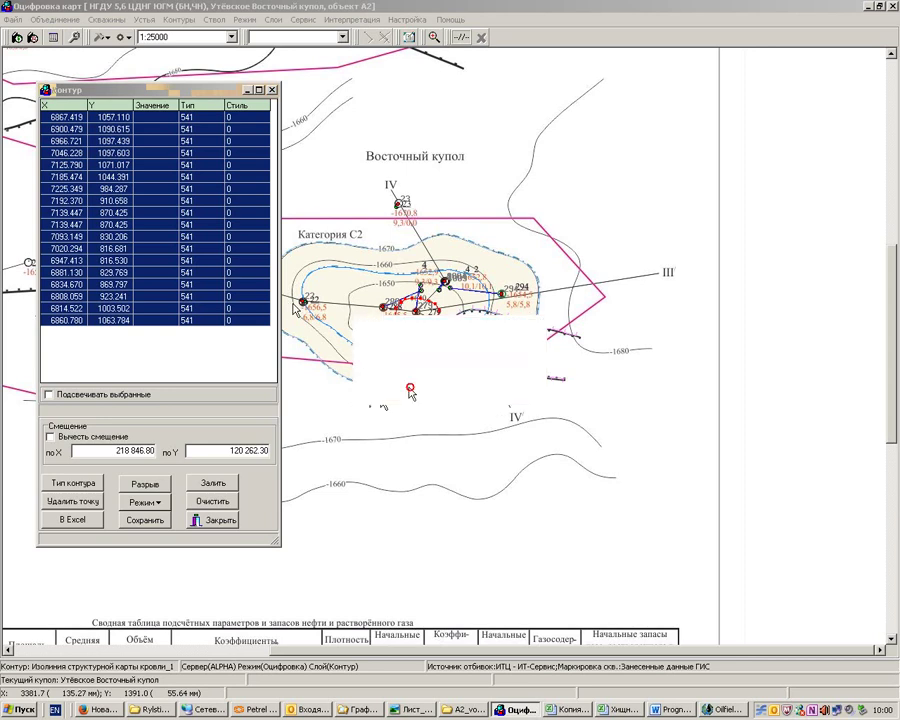
Add a break after the last point of the -1640 isoline and save the contours.
left_click(145, 486)
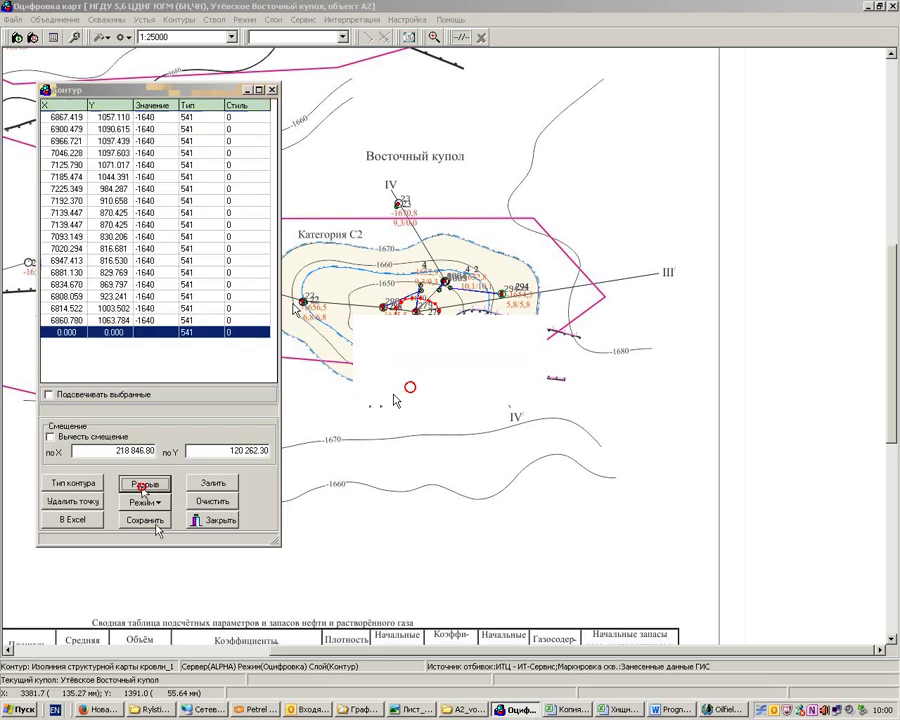
left_click(145, 520)
left_click(425, 384)
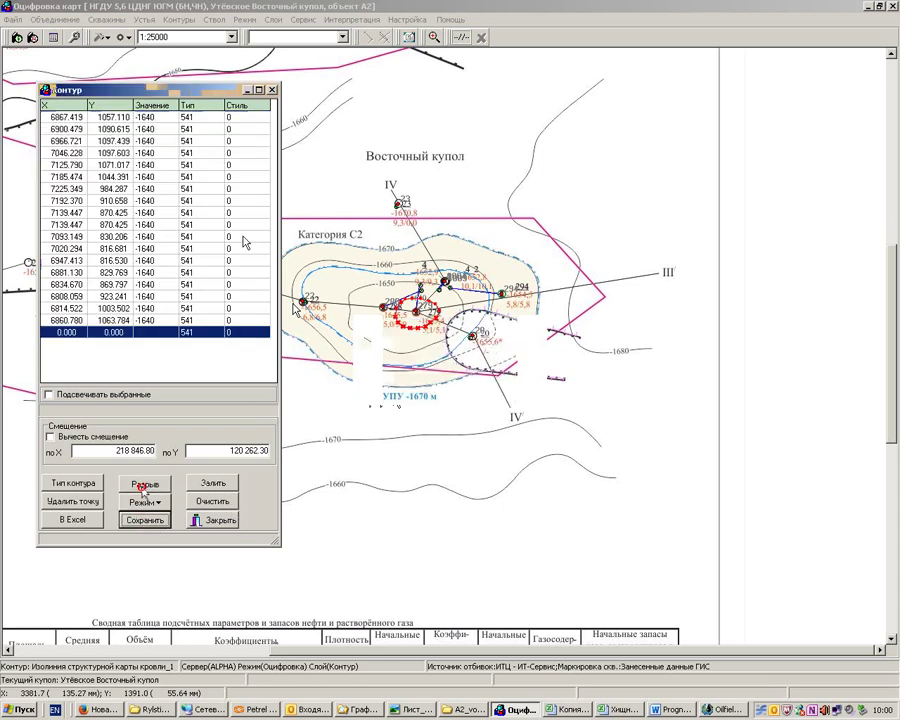
Choose Изолиния структурной карты кровли_2 (code 542) as the contour type and set its colour to red.
left_click(180, 20)
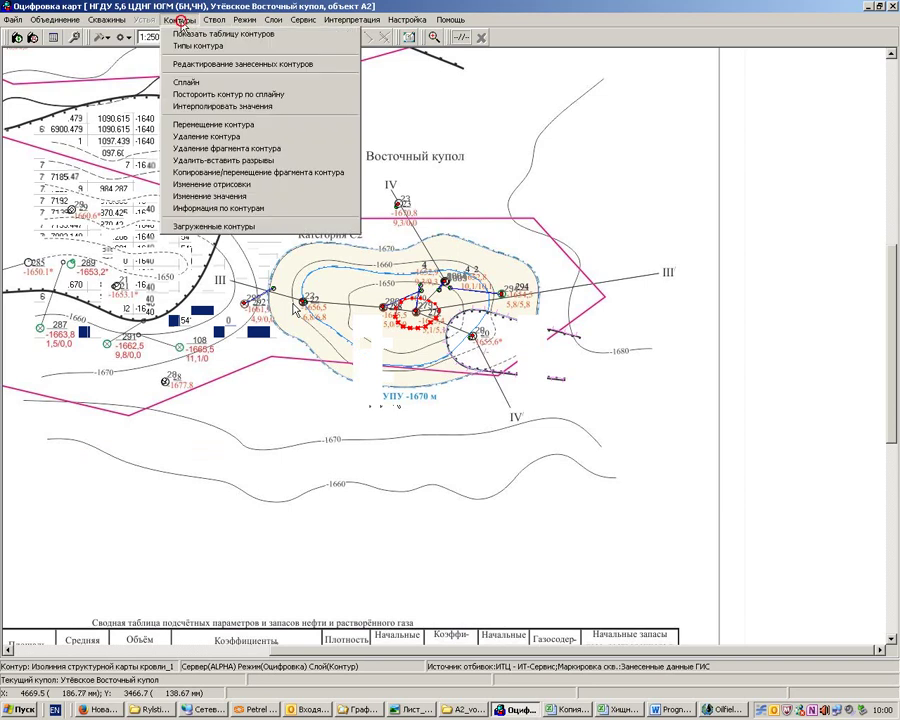
left_click(180, 20)
left_click(180, 20)
left_click(178, 47)
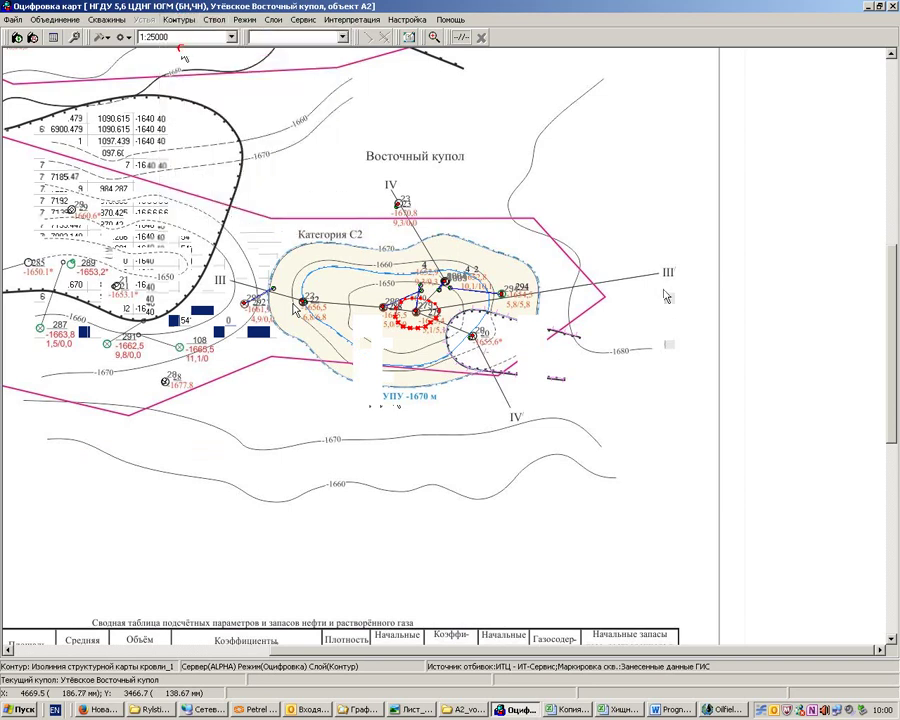
left_click(658, 259)
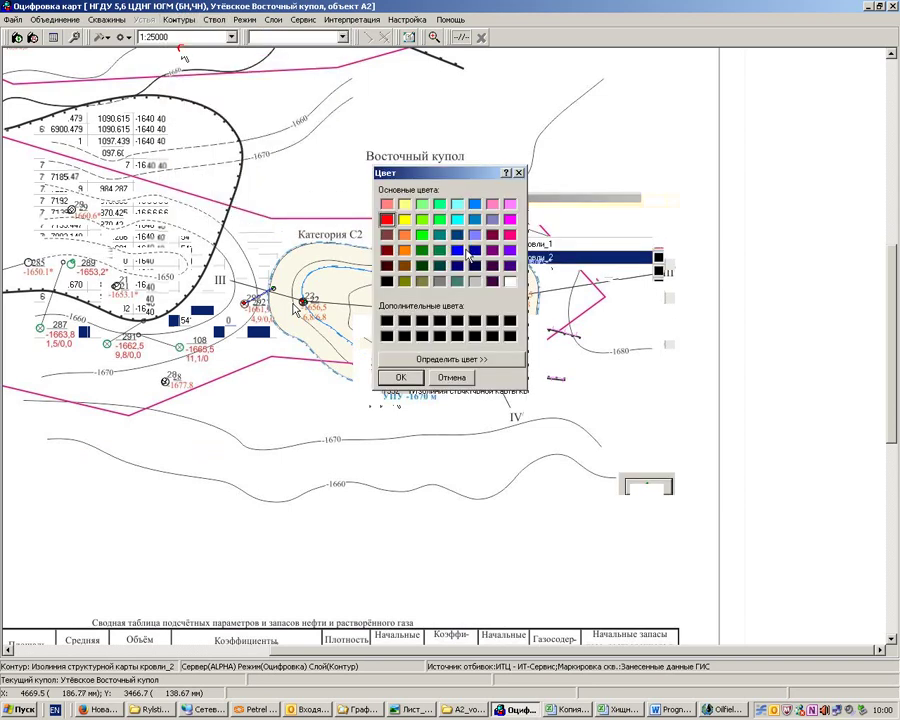
left_click(400, 377)
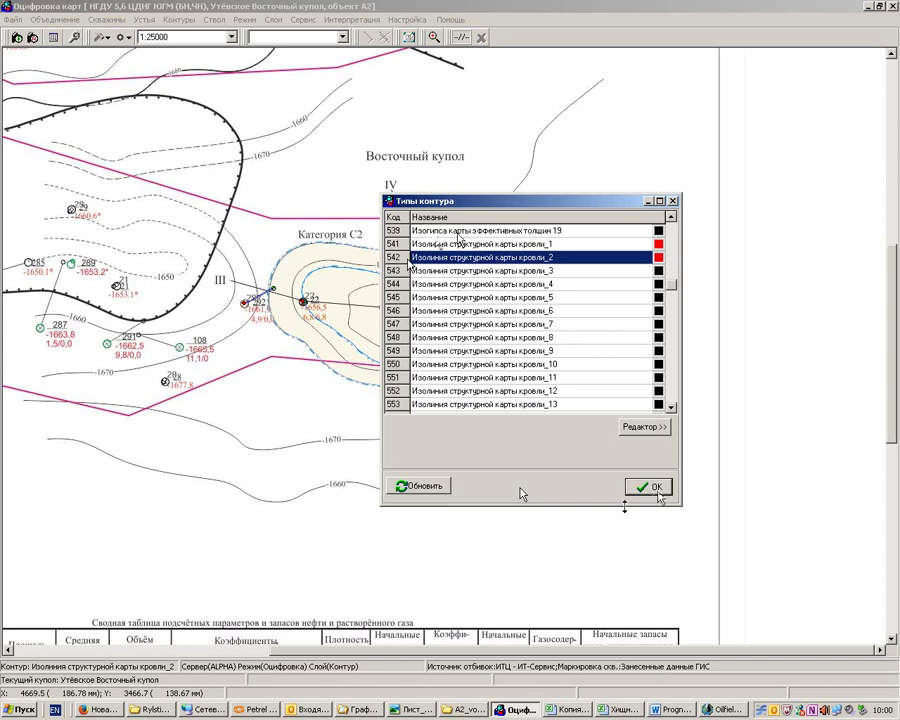
left_click(652, 487)
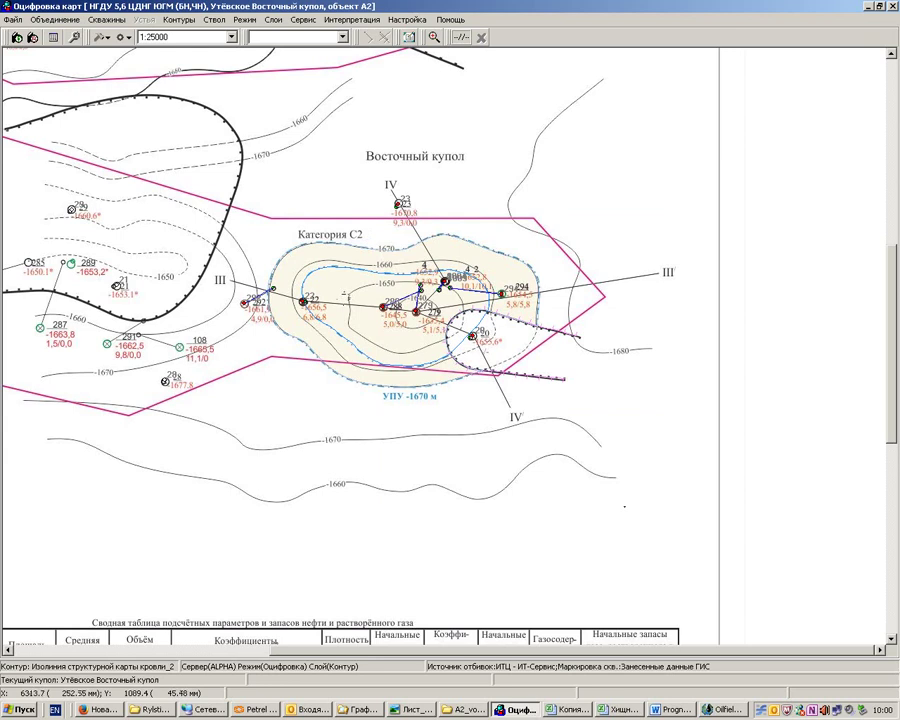
Trace the closed -1650 isoline of Восточный купол and assign -1650 to all its points.
mouse_move(348, 294)
left_mouse_down()
mouse_move(376, 284)
mouse_move(452, 286)
mouse_move(466, 310)
left_mouse_up()
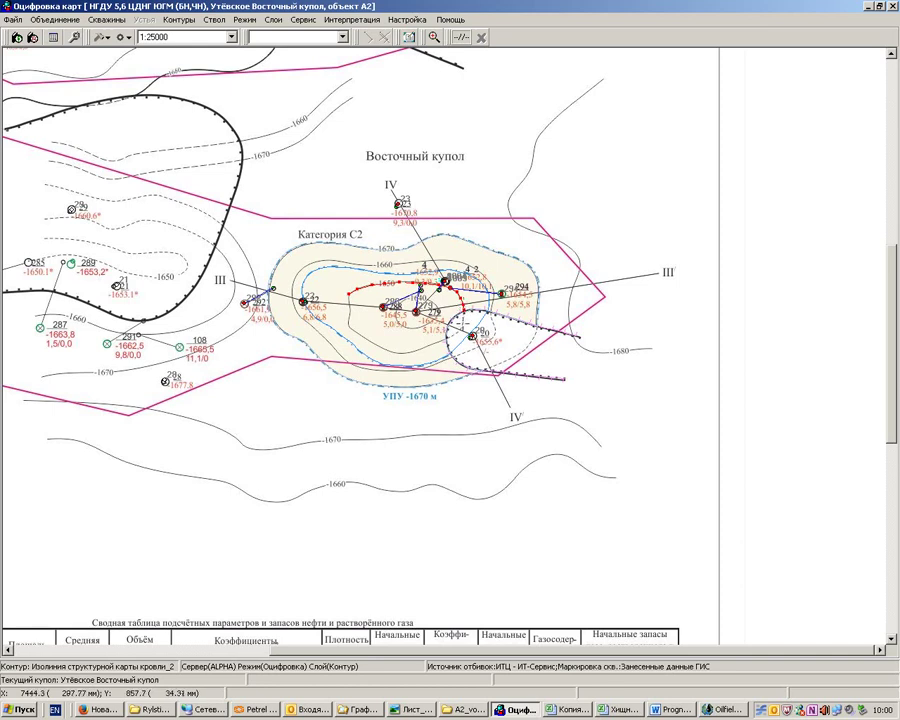
mouse_move(465, 326)
left_mouse_down()
mouse_move(443, 345)
mouse_move(393, 353)
mouse_move(345, 320)
mouse_move(348, 288)
left_mouse_up()
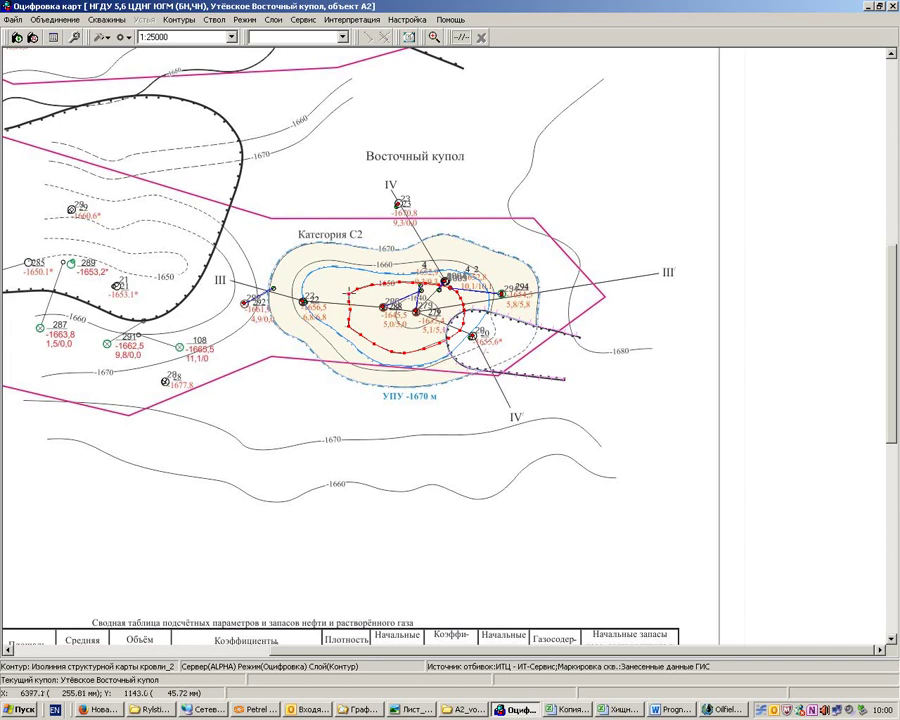
left_click(179, 20)
left_click(178, 35)
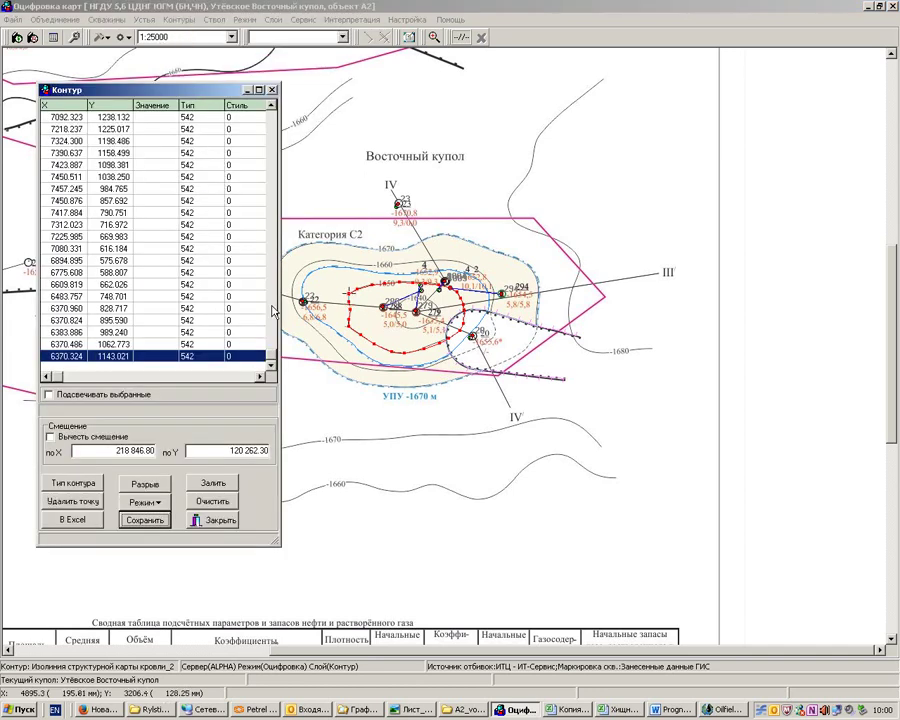
left_click_drag(254, 363, 257, 93)
right_click(138, 228)
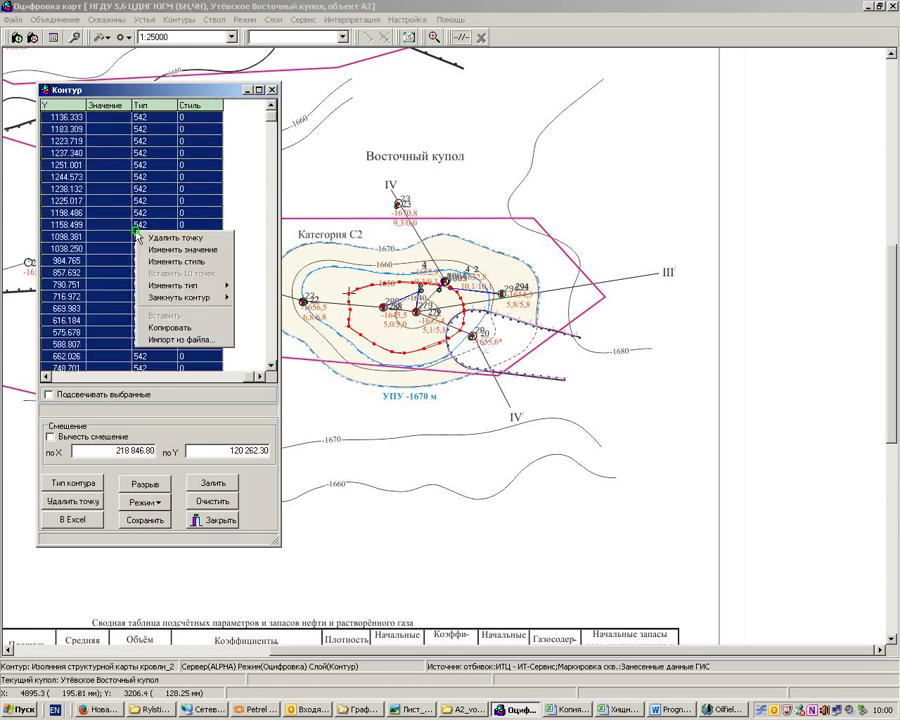
left_click(163, 257)
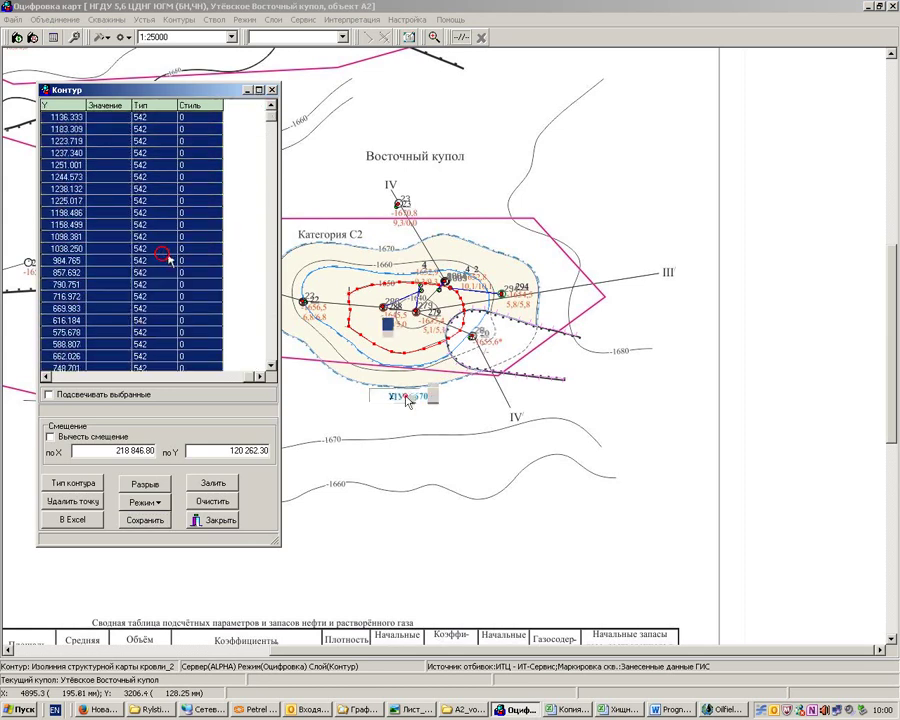
type("-1")
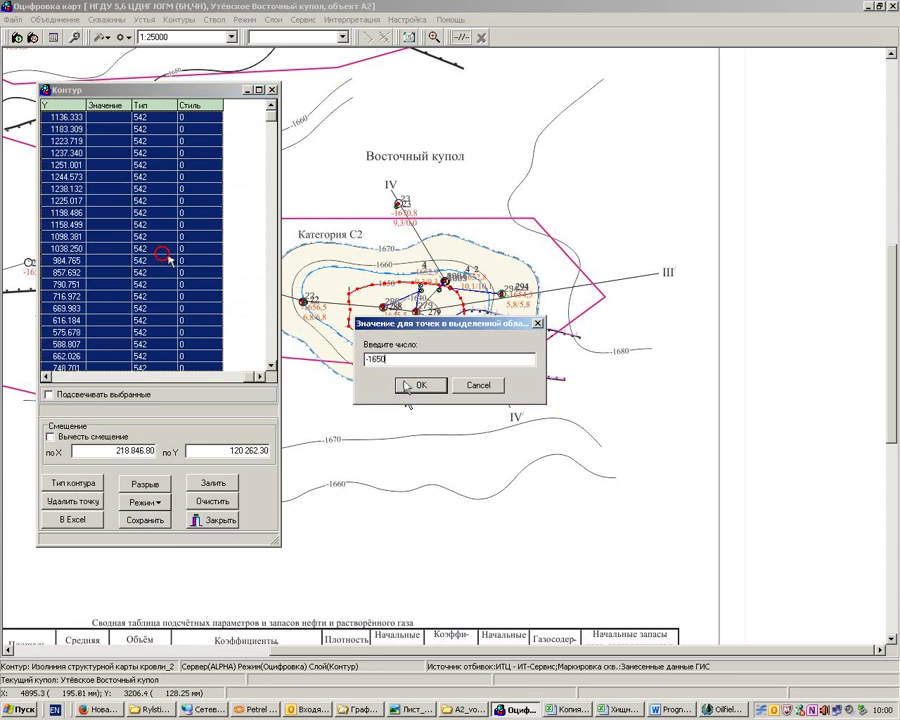
type("650")
left_click(409, 386)
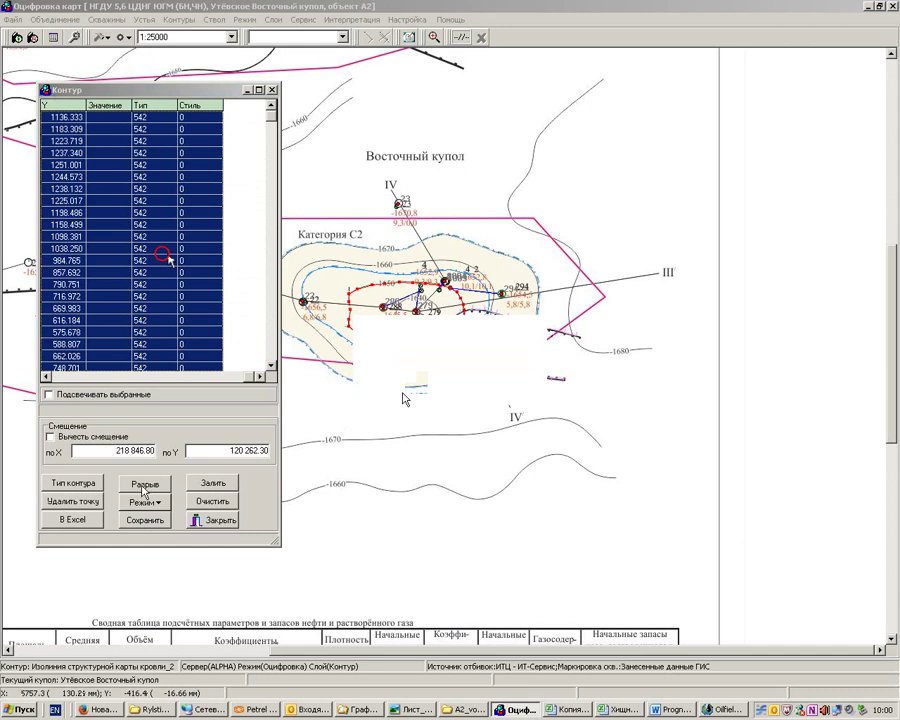
Add a break after the last point of the -1650 isoline, save the contours and close the point table.
left_click(130, 522)
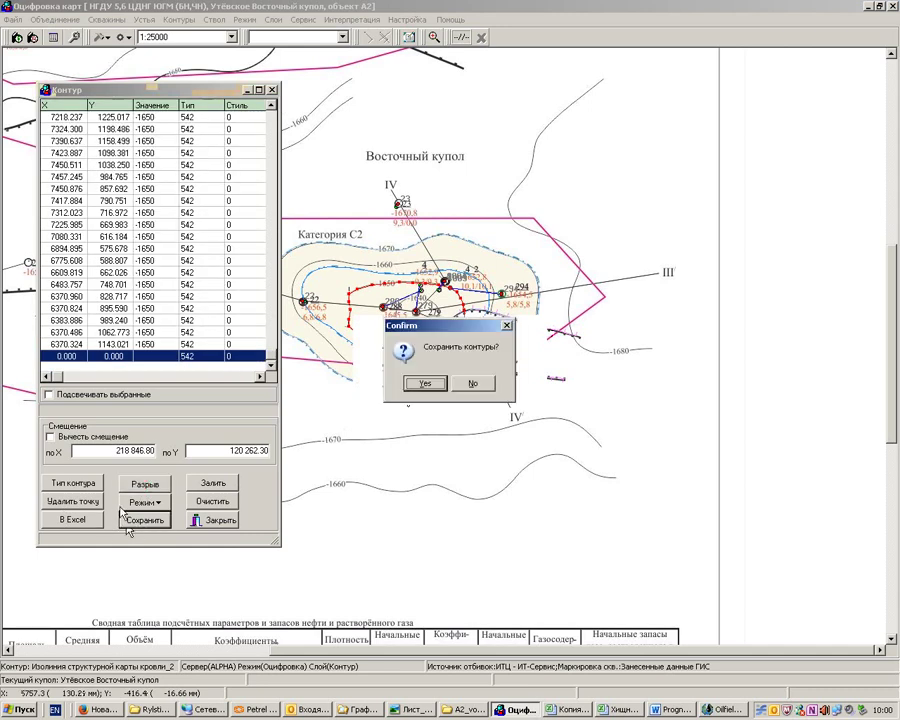
left_click(425, 383)
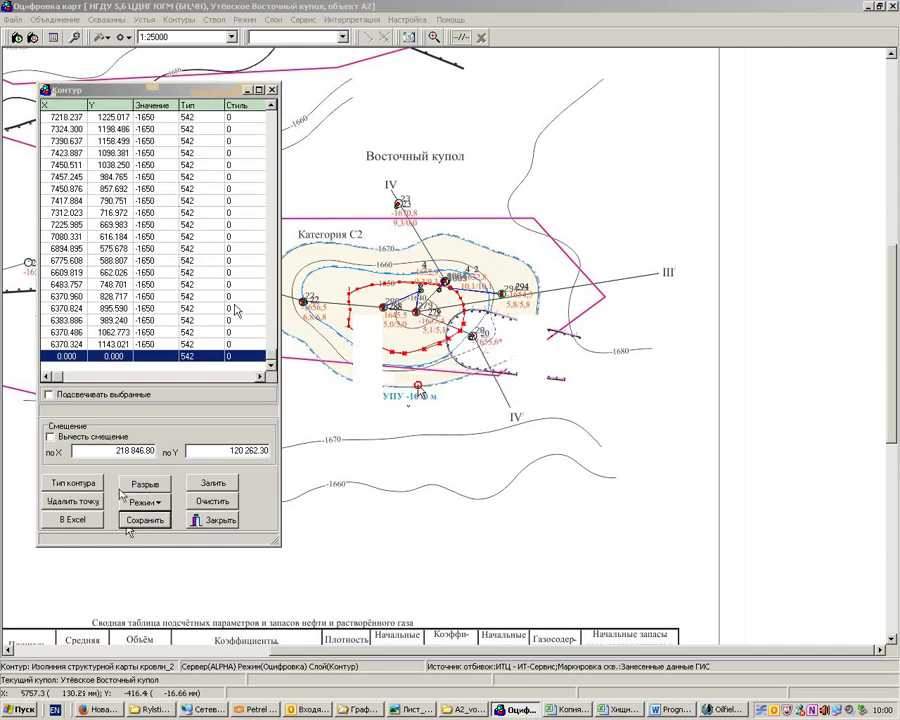
left_click(270, 90)
Choose Изолиния структурной карты кровли_3 (code 543) as the contour type and set its colour to red.
left_click(180, 20)
left_click(184, 54)
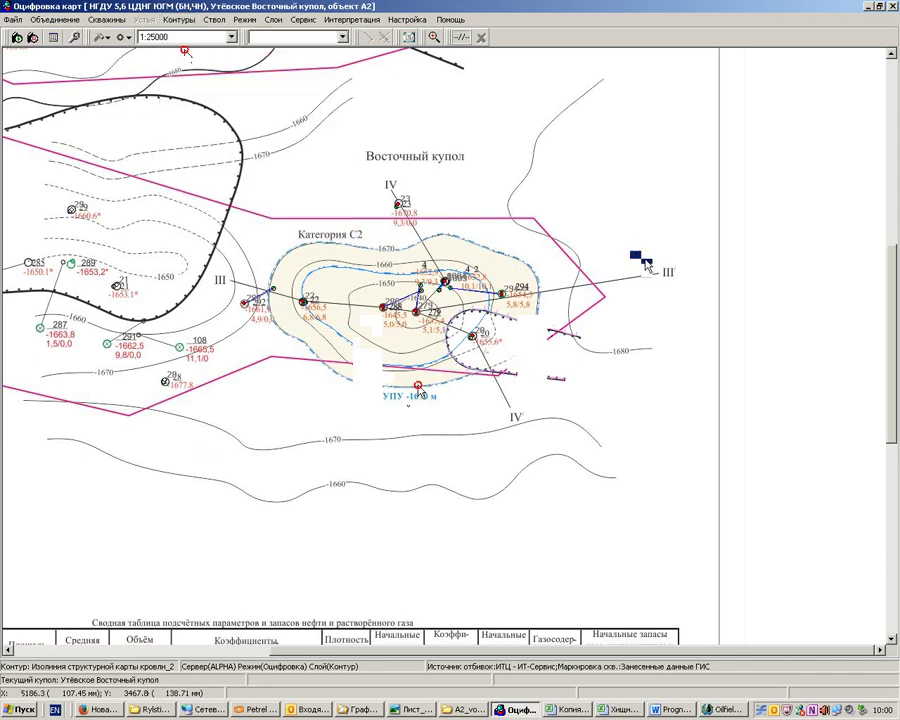
left_click(645, 265)
left_click(652, 270)
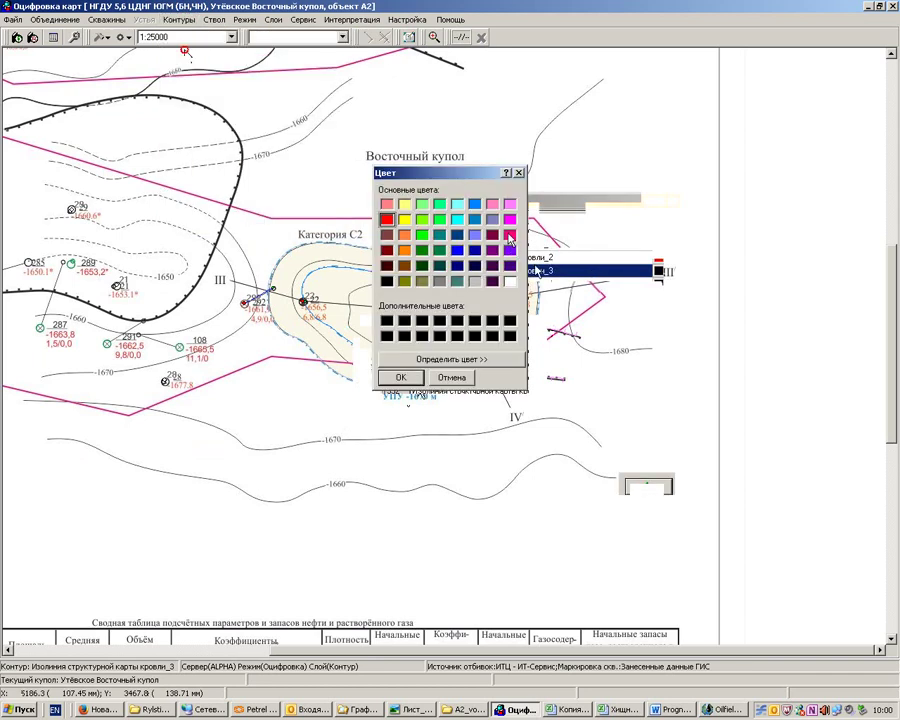
left_click(401, 378)
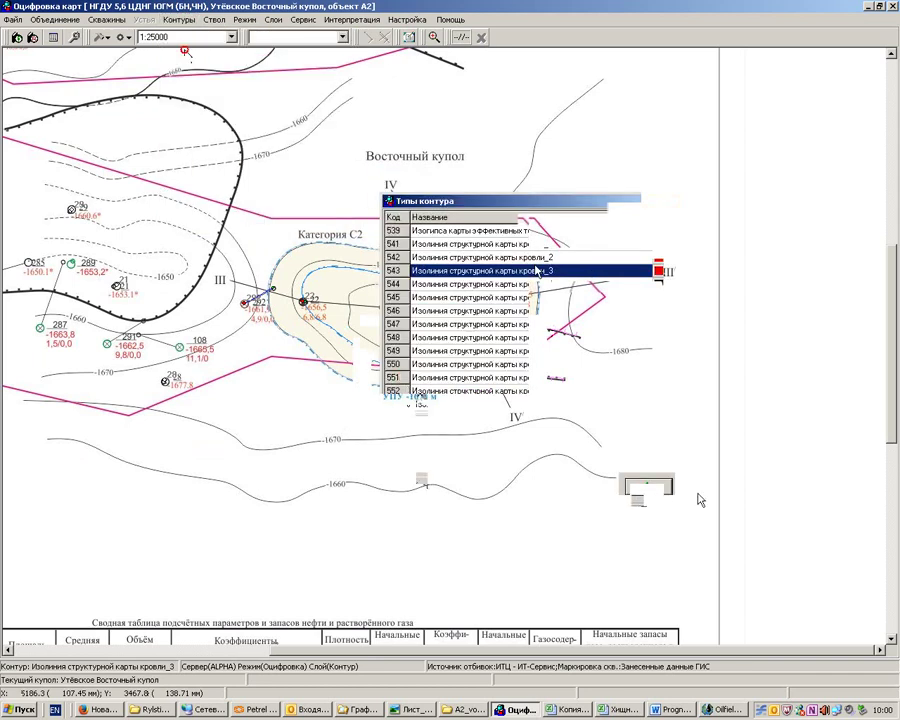
double_click(536, 270)
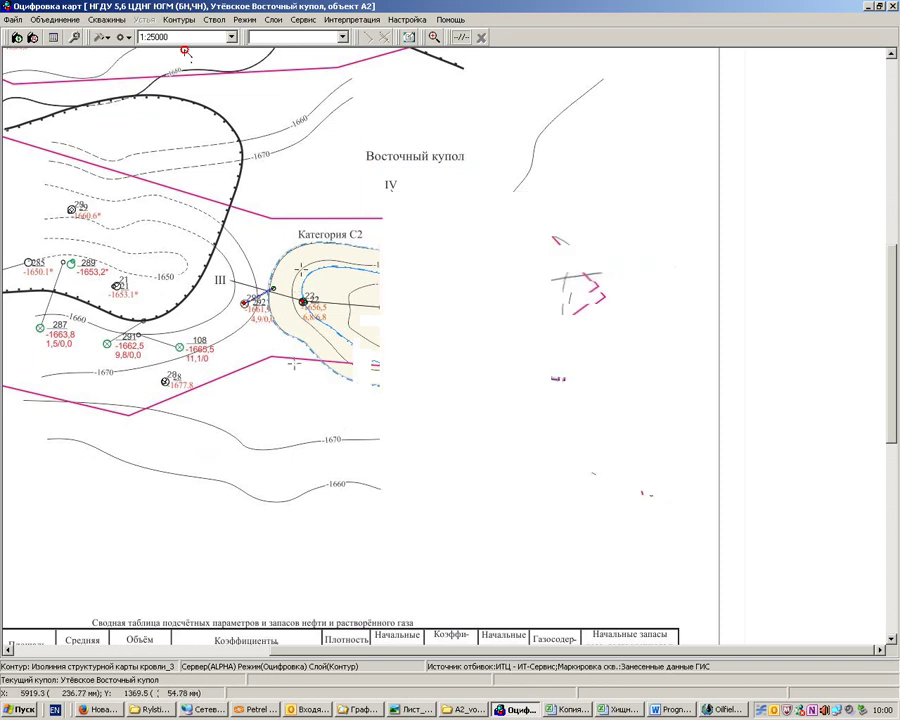
Trace the closed -1660 isoline around Восточный купол, from its upper-left bend back to the starting point.
left_click(302, 270)
left_click(313, 263)
left_click(324, 262)
left_click(335, 263)
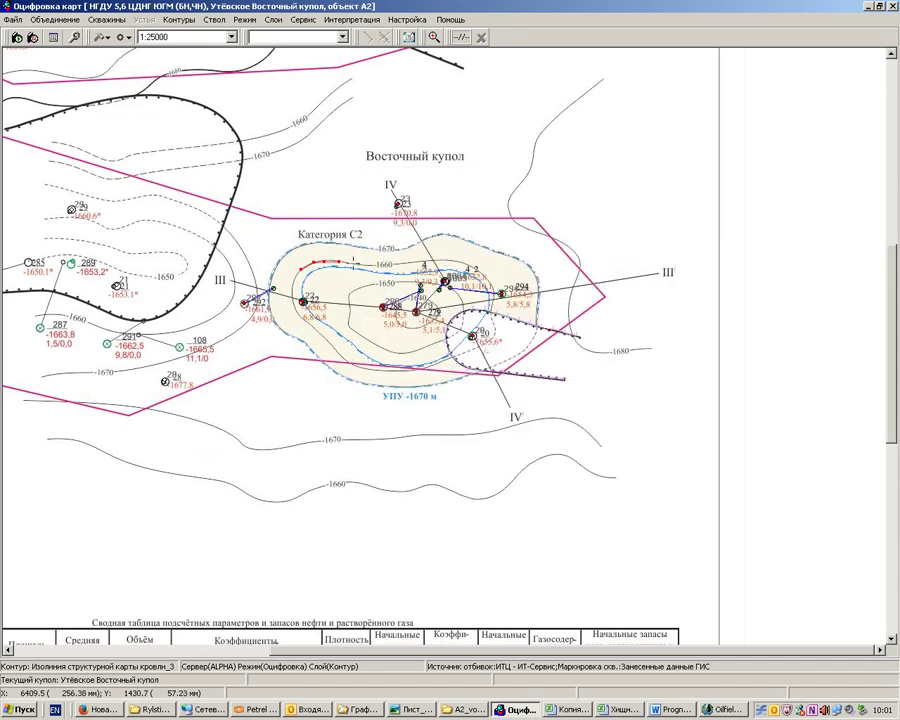
left_click(410, 264)
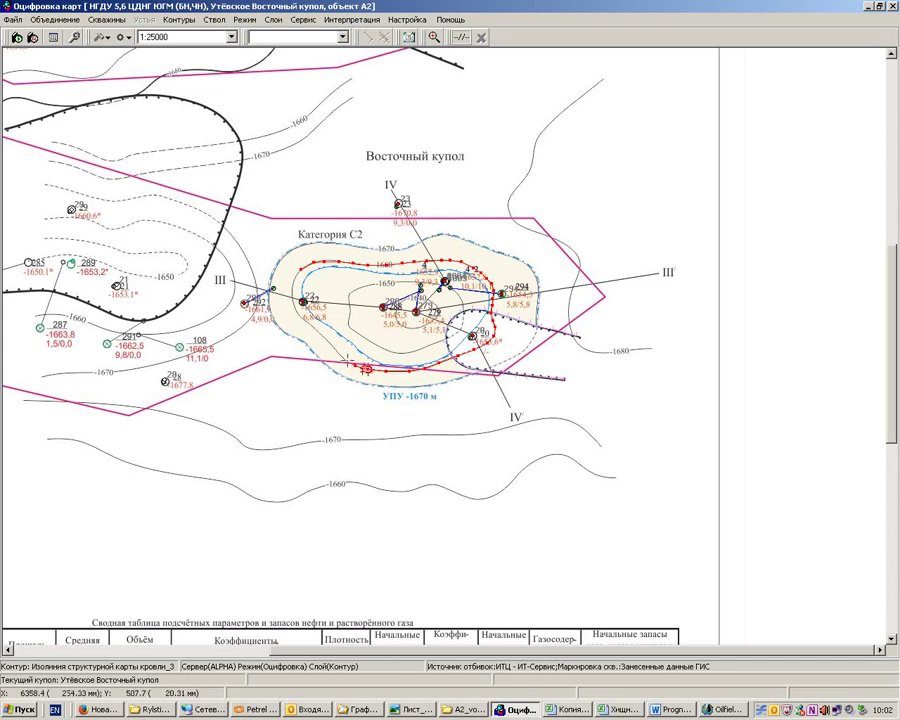
left_click(333, 347)
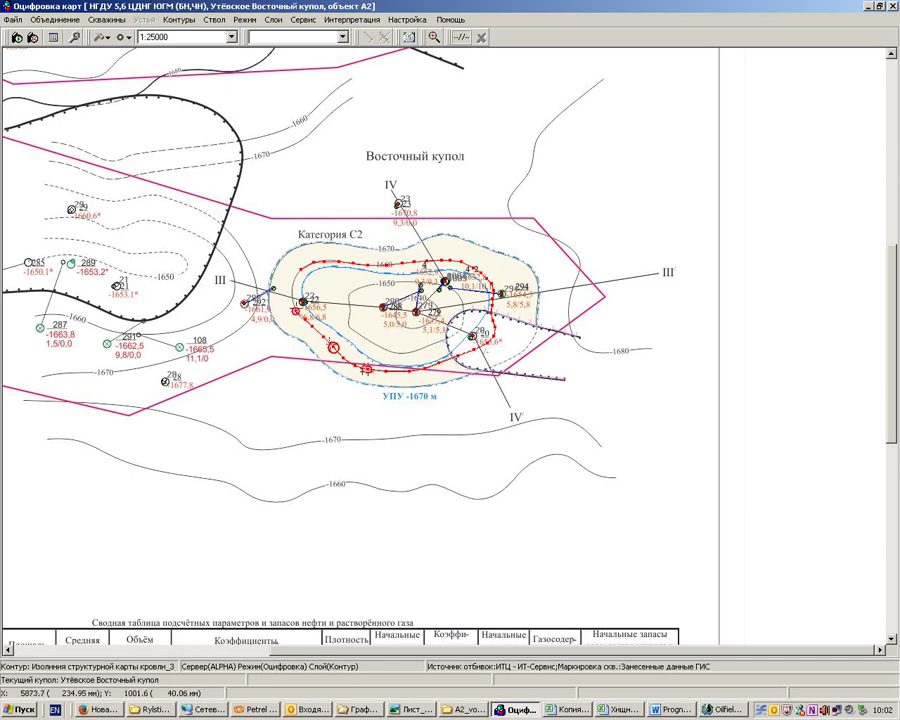
left_click(299, 296)
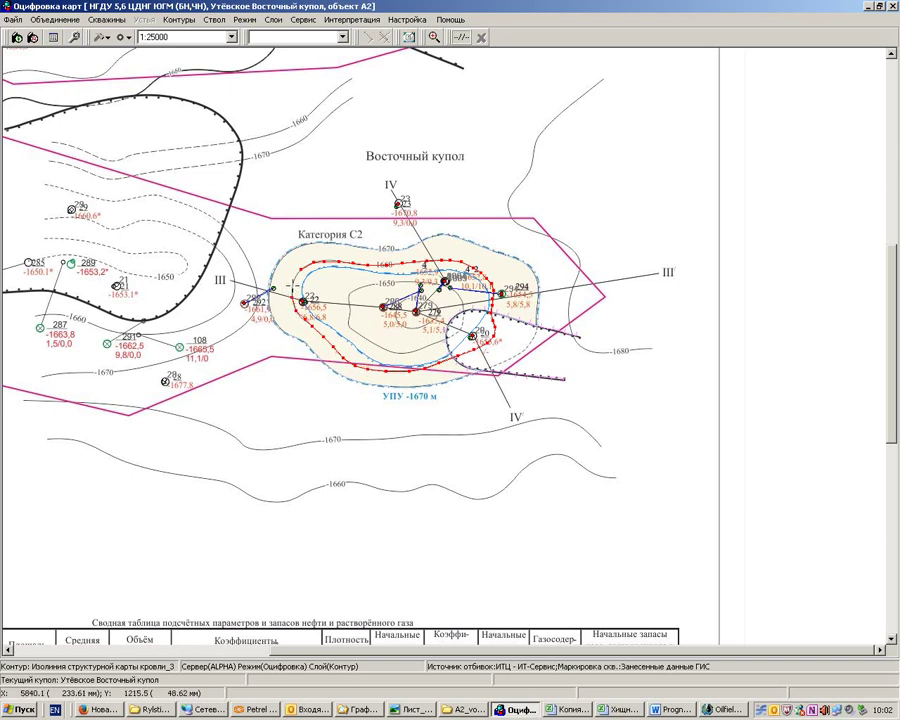
left_click(297, 273)
Assign -1660 to all points of the traced isoline, then save it with a break after its last point.
left_click(185, 19)
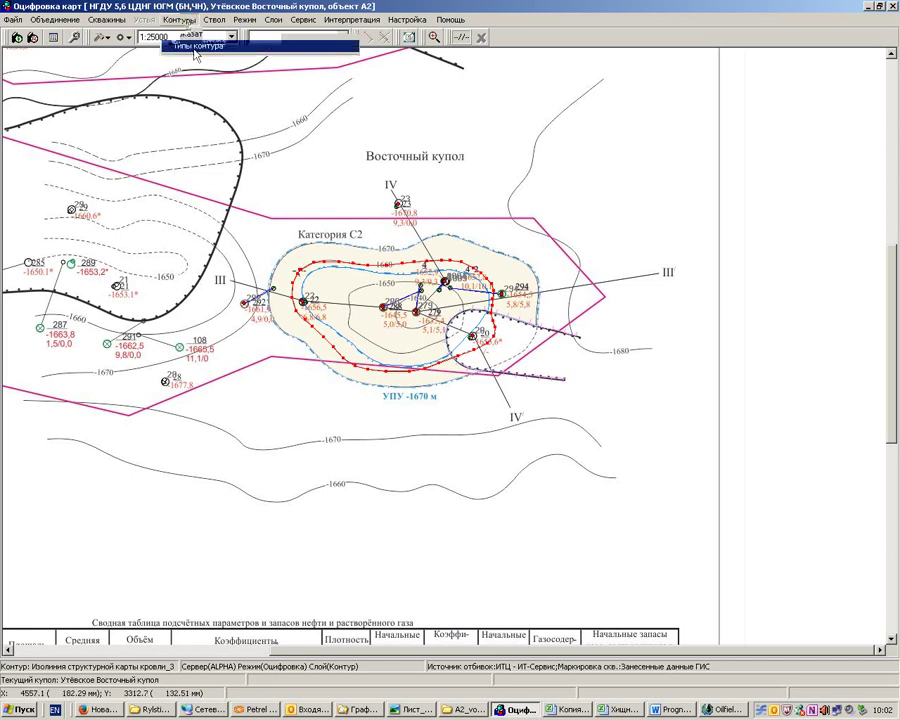
left_click(176, 45)
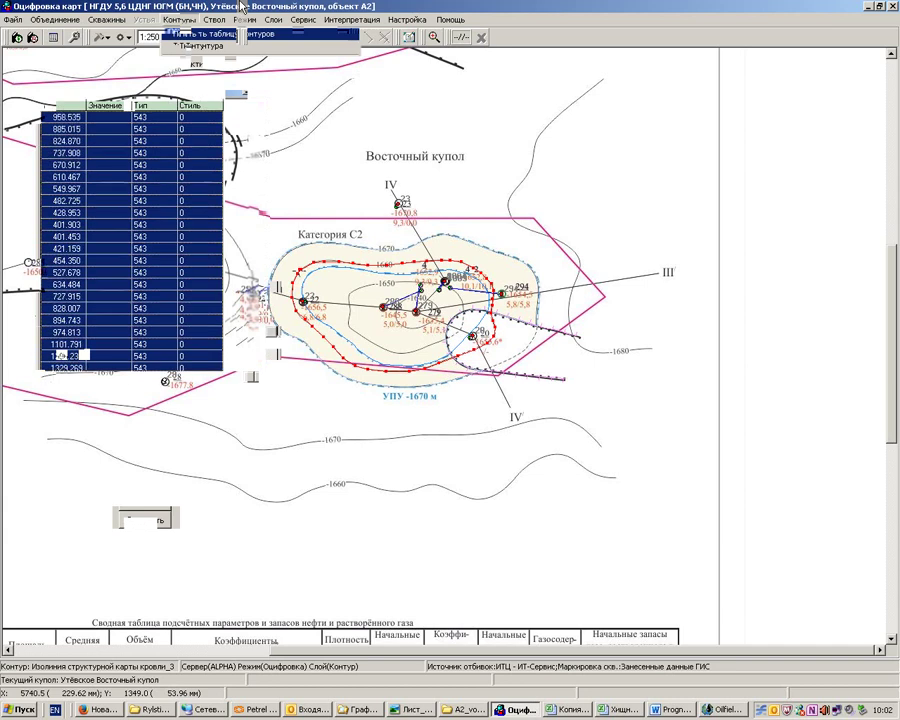
right_click(199, 131)
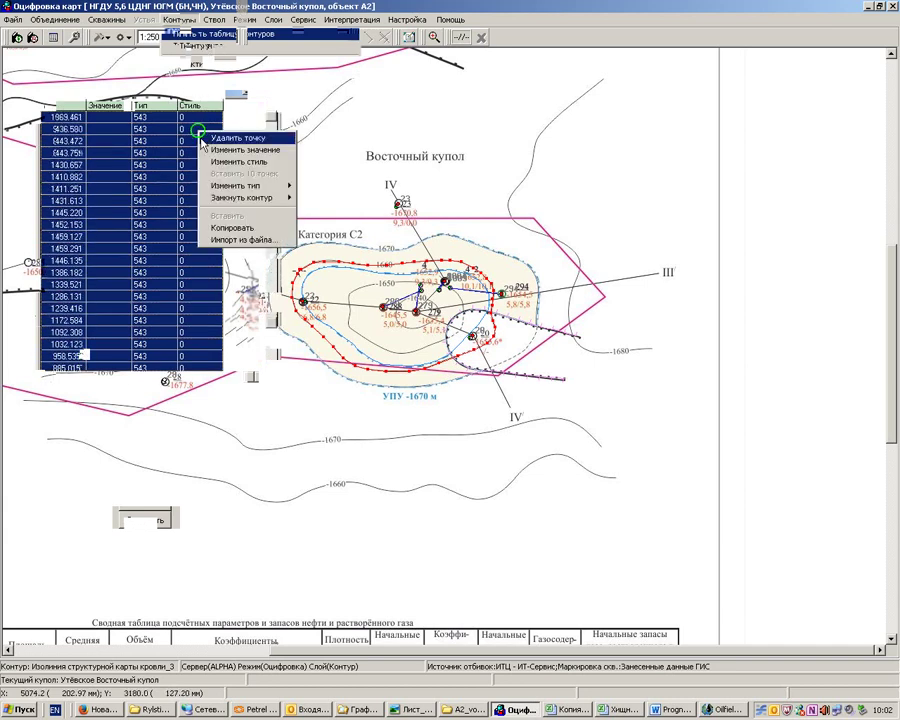
left_click(234, 152)
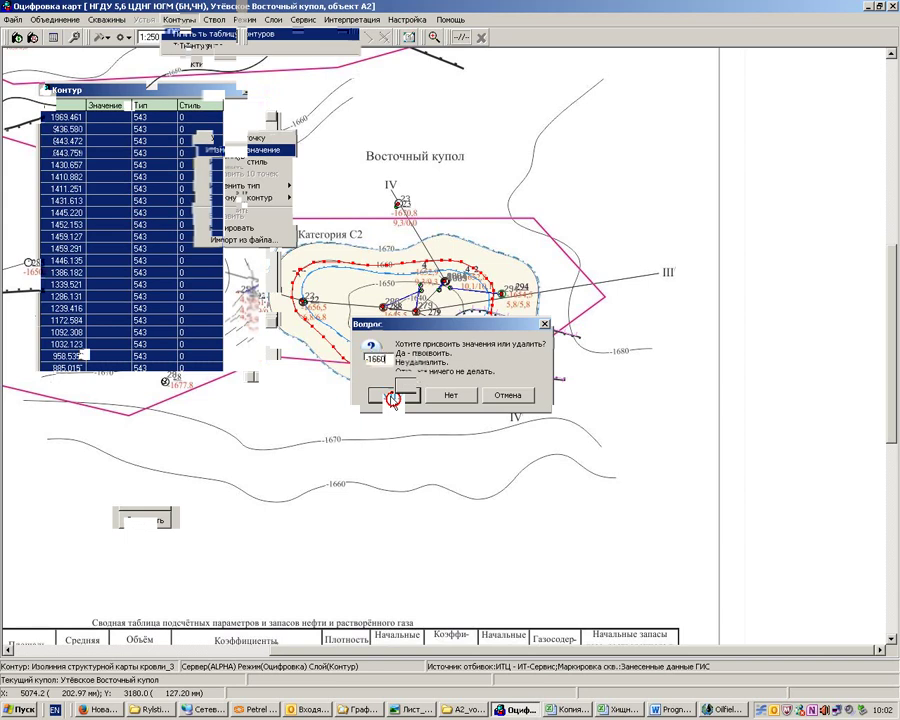
left_click(392, 397)
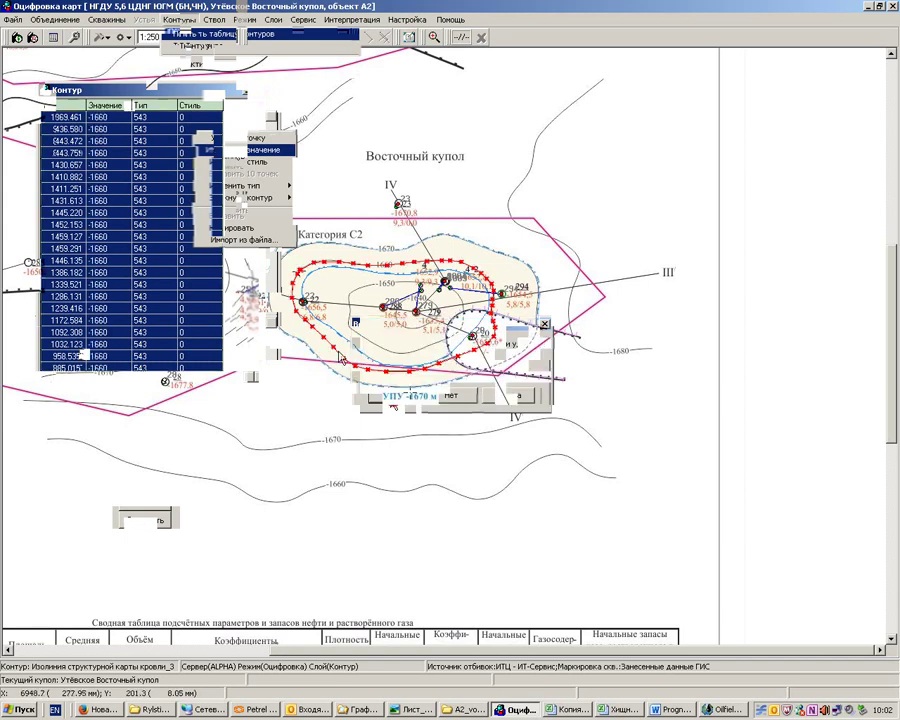
left_click(145, 520)
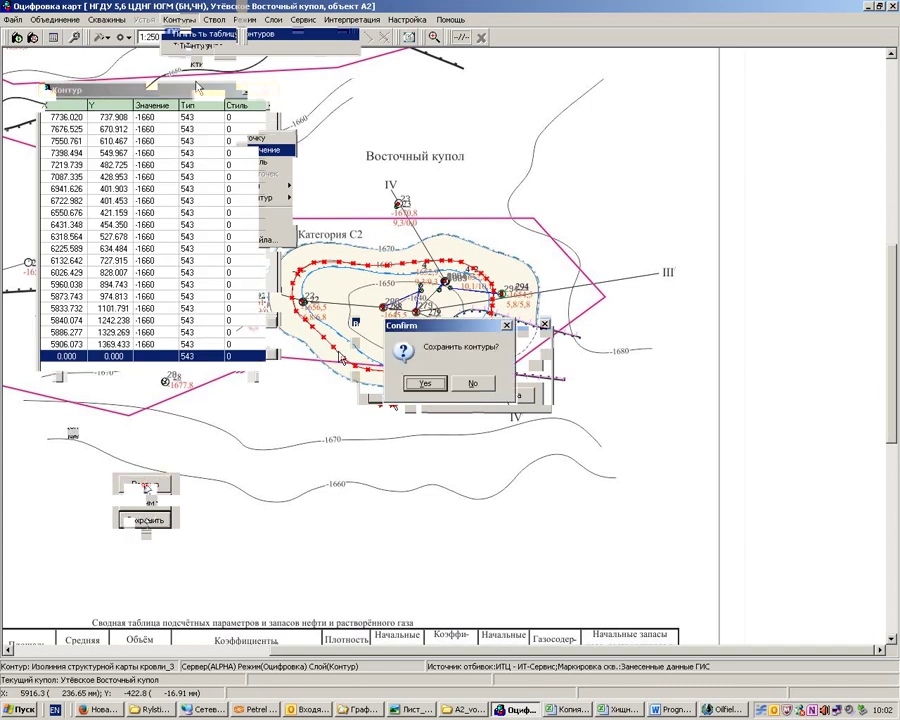
key("Return")
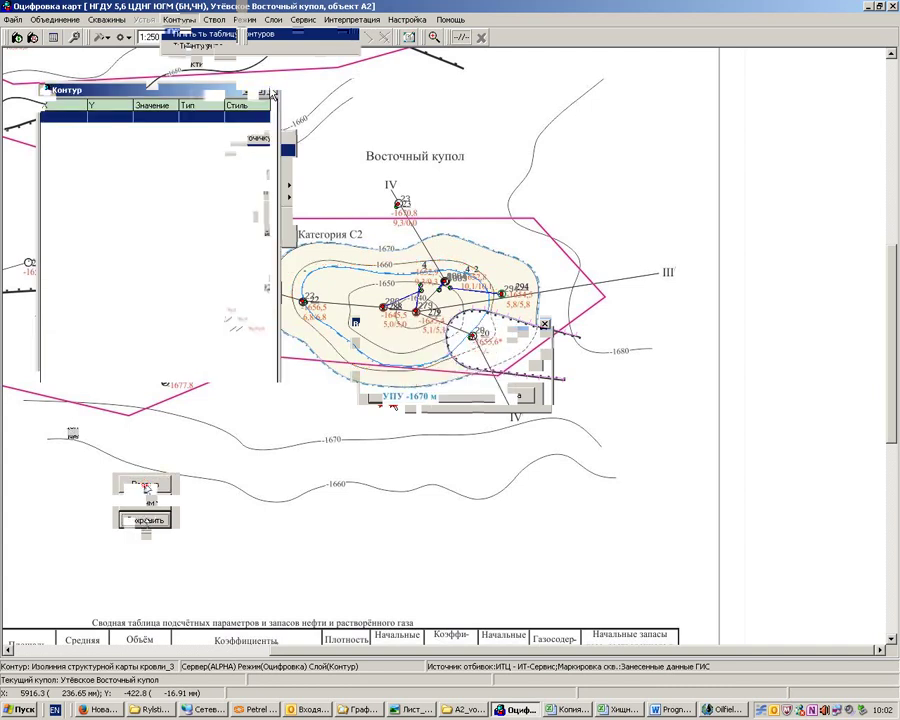
Choose Изолиния структурной карты кровли_4 (code 544) as the contour type and set its colour to red.
left_click(180, 19)
left_click(200, 45)
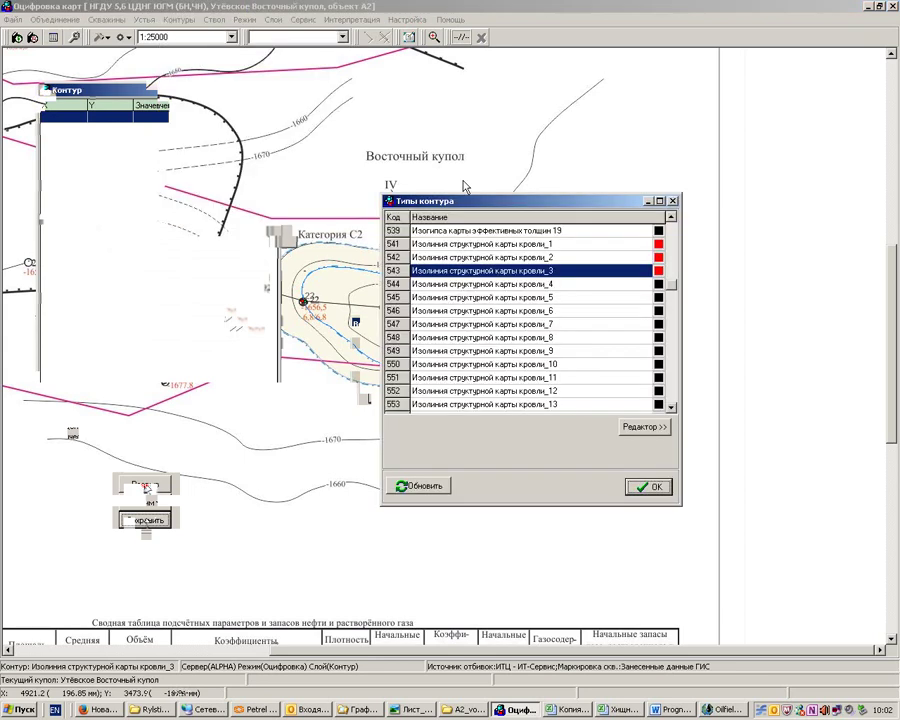
left_click(580, 286)
left_click(657, 284)
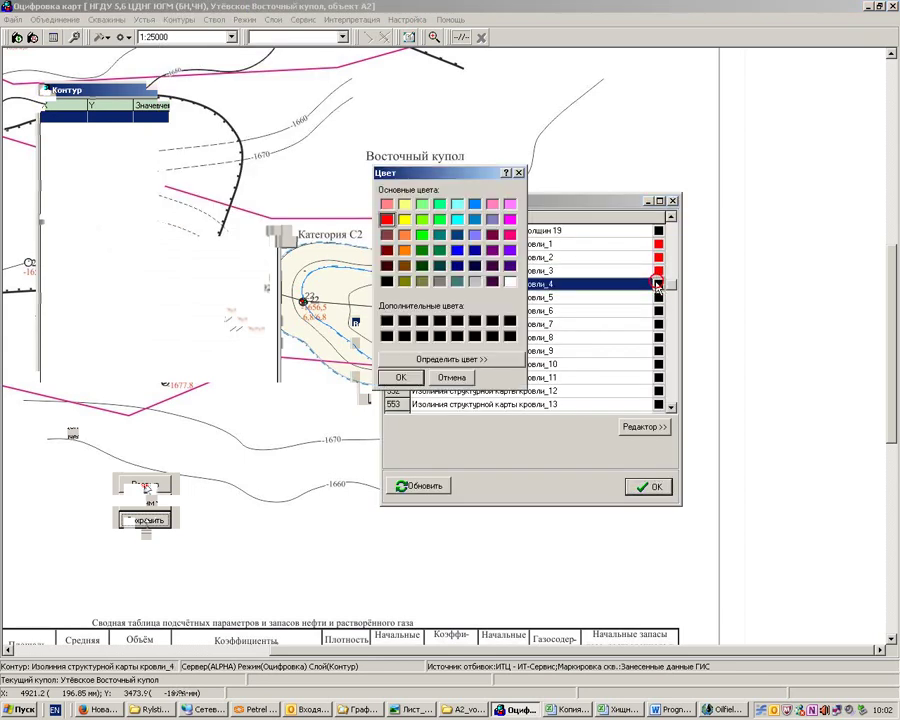
left_click(400, 377)
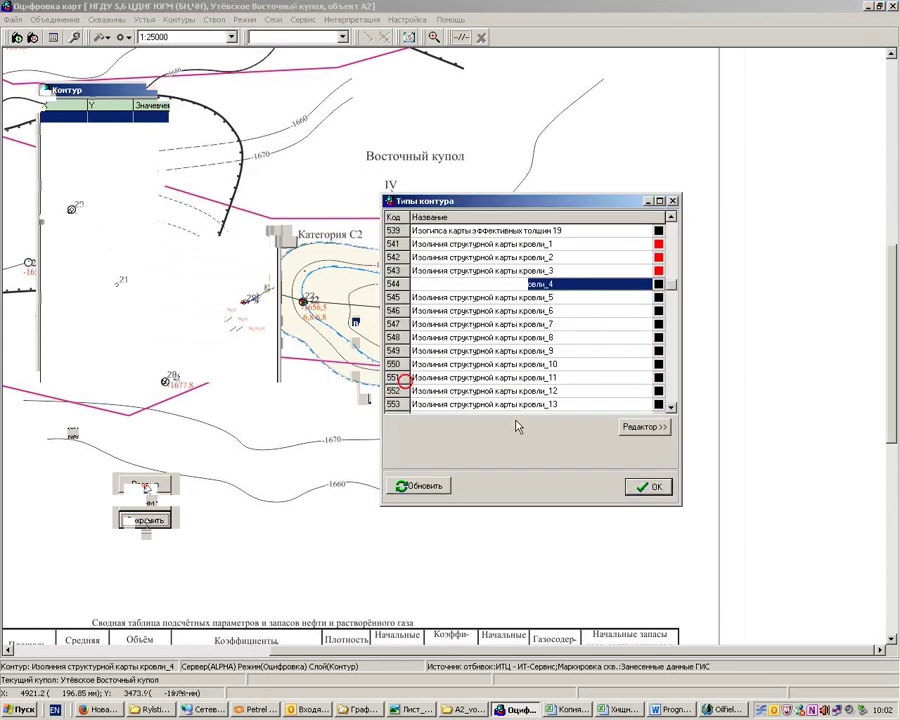
left_click(651, 487)
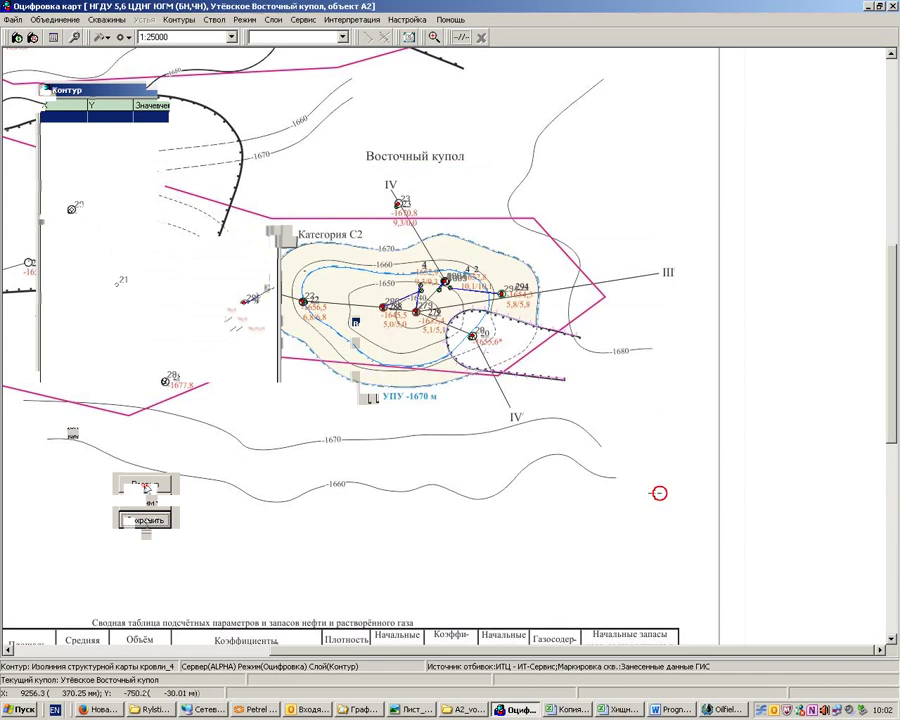
Trace the closed -1670 isoline along the outer edge of Восточный купол, starting from its upper-left bend.
left_click(289, 249)
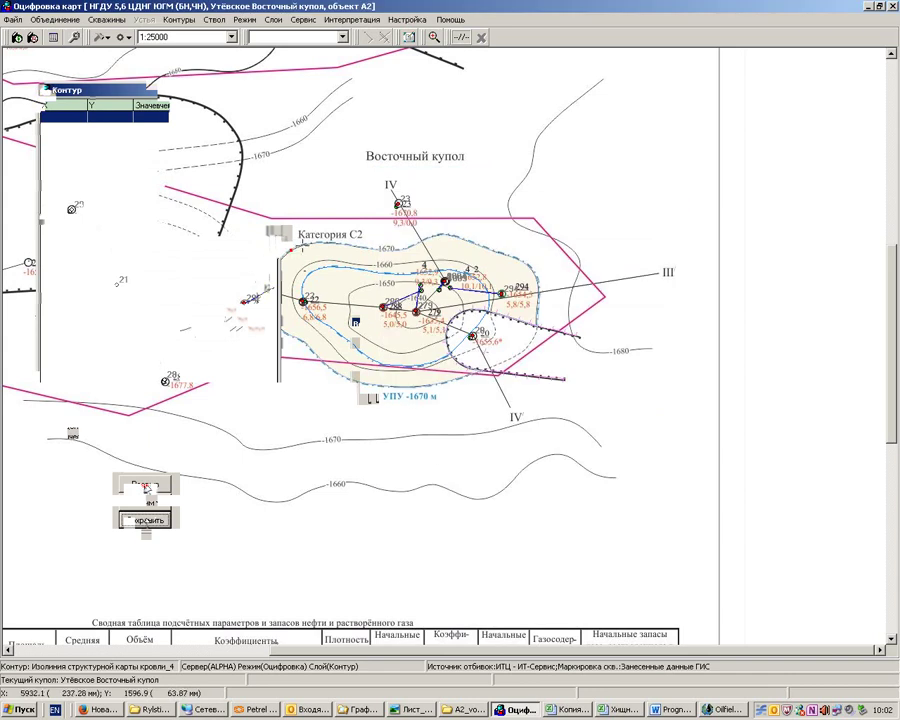
left_click(333, 242)
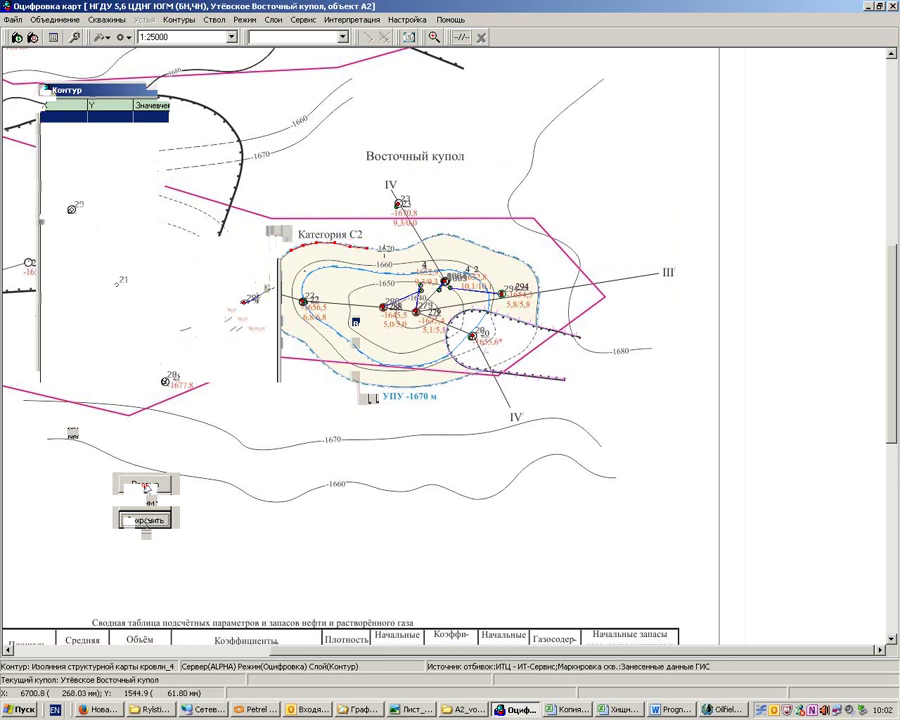
left_click(409, 245)
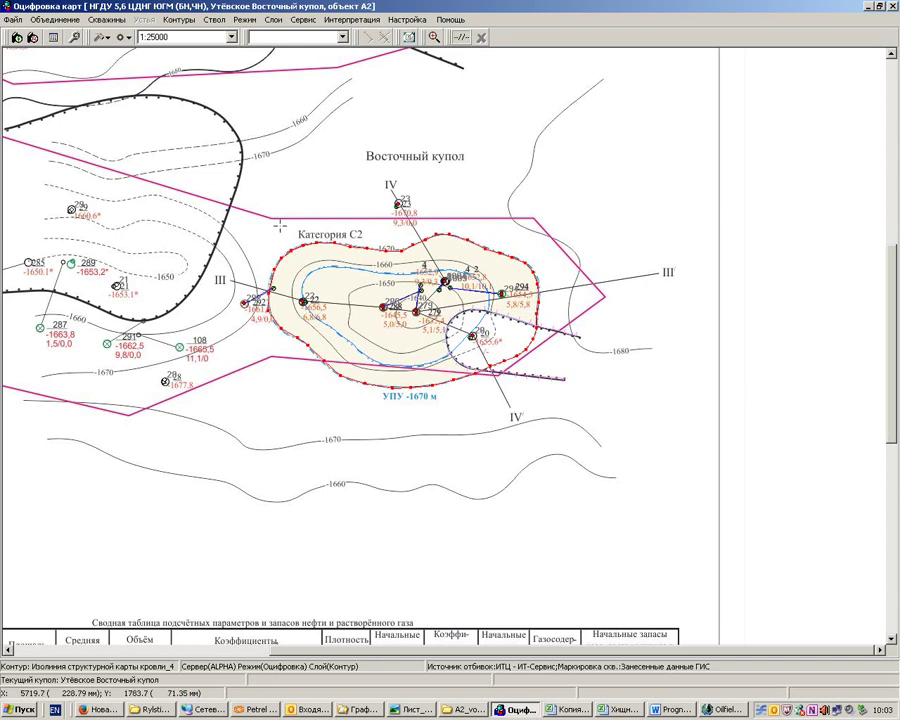
Assign the value -1670 to all points of the traced outer isoline in the contour table.
left_click(180, 20)
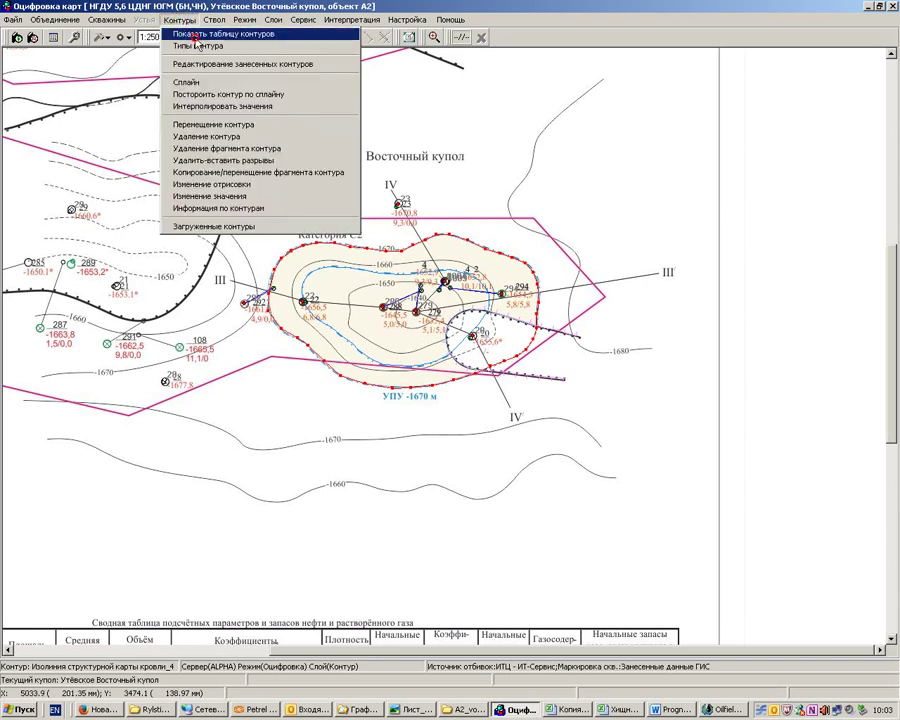
left_click(197, 38)
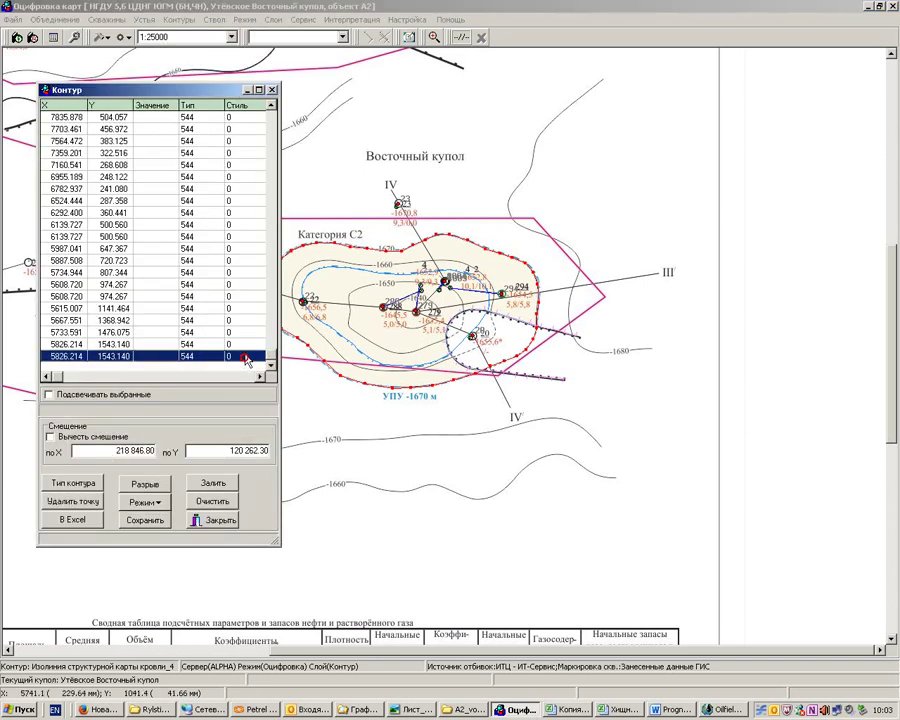
left_click_drag(245, 359, 228, 44)
right_click(200, 148)
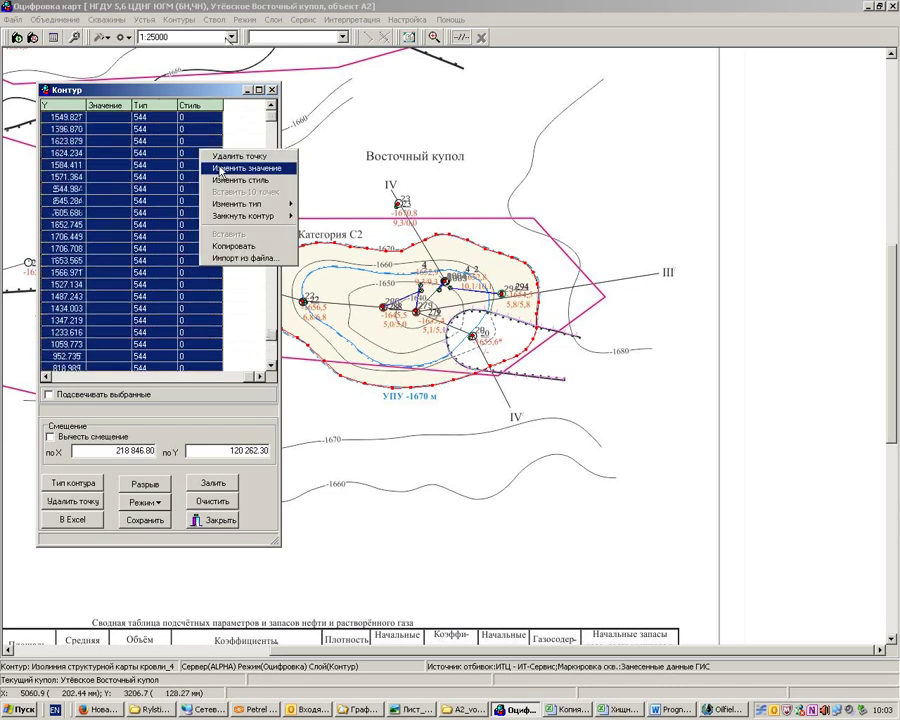
left_click(222, 168)
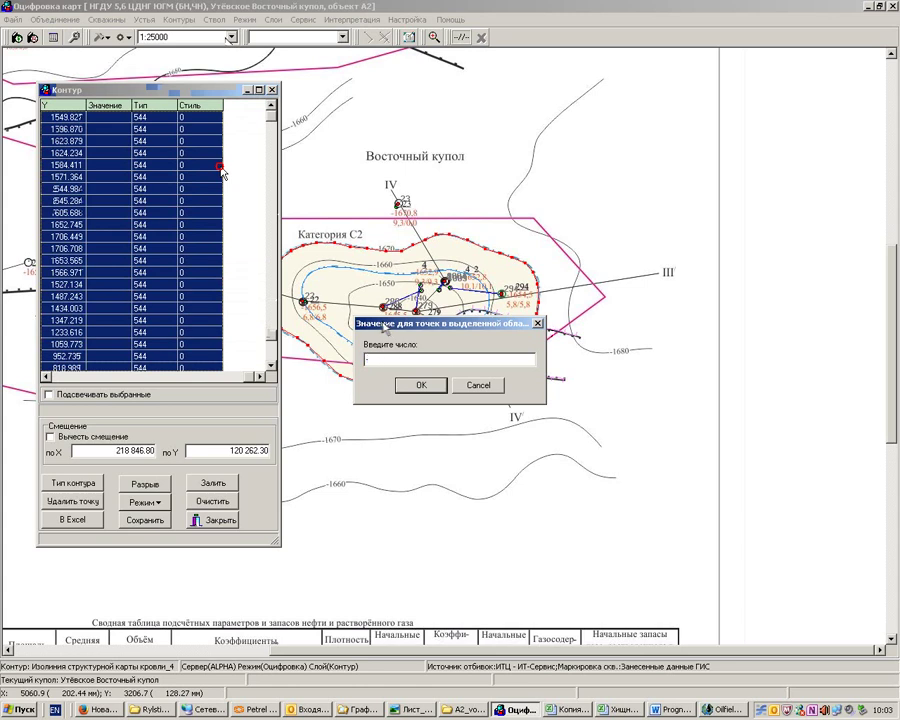
left_click(413, 386)
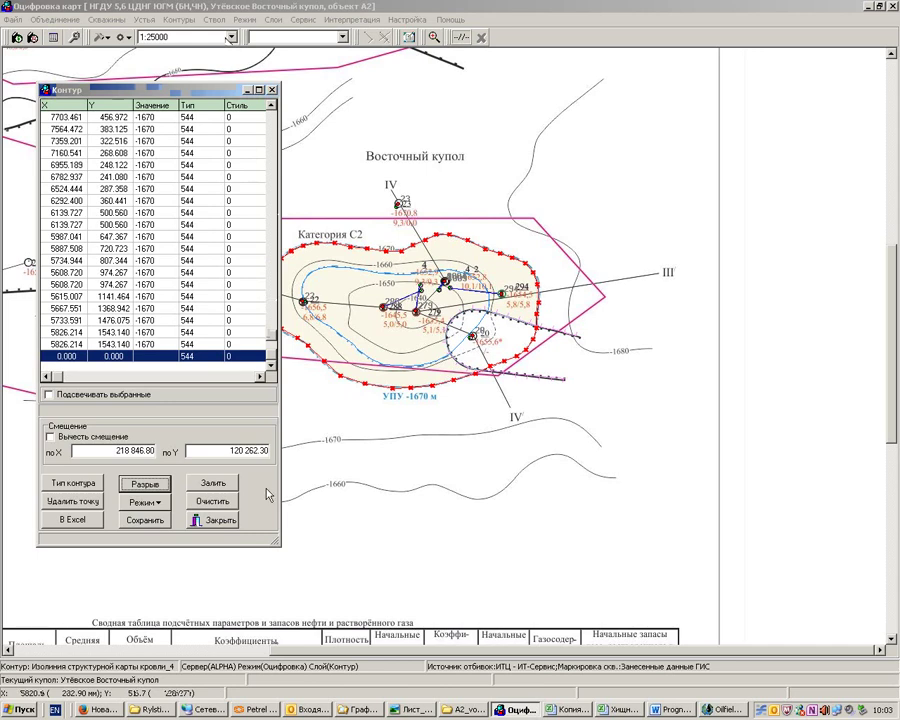
Save the -1670 contour, close the point table and refresh the map to draw the saved contours.
left_click(138, 520)
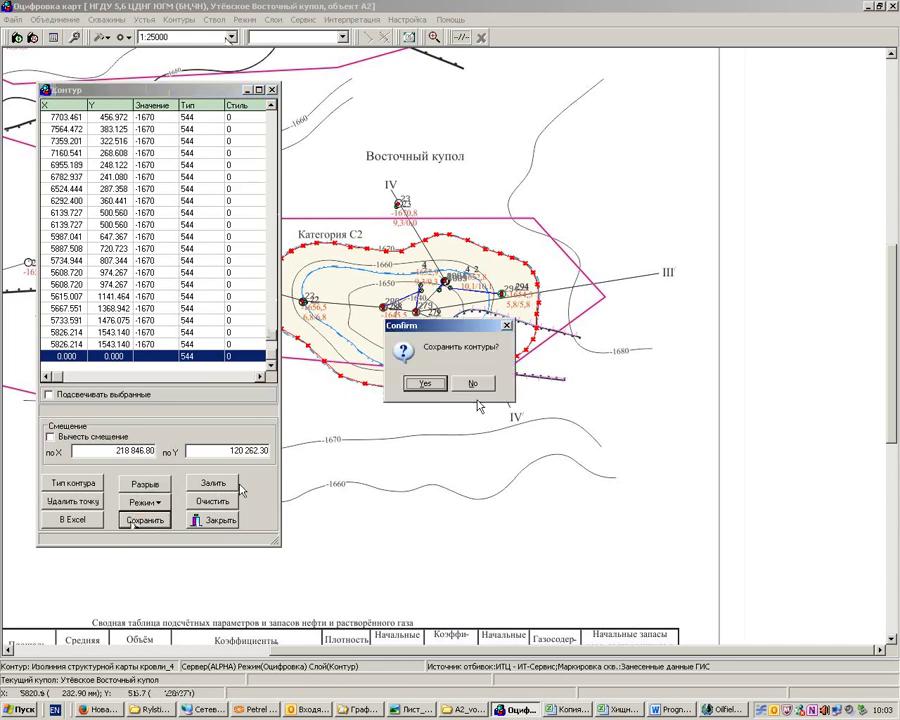
left_click(422, 383)
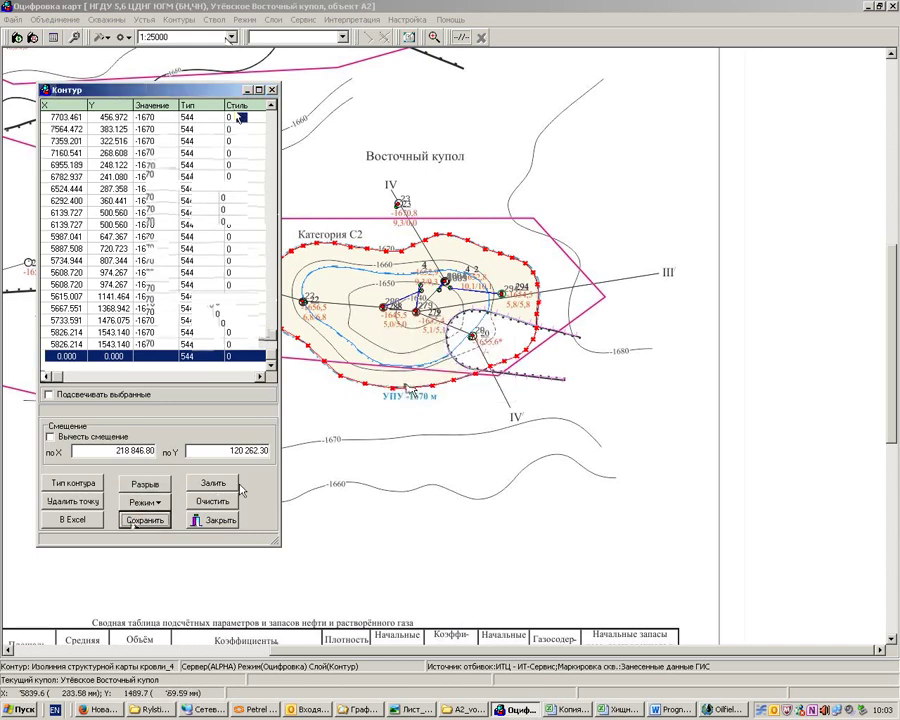
left_click(271, 89)
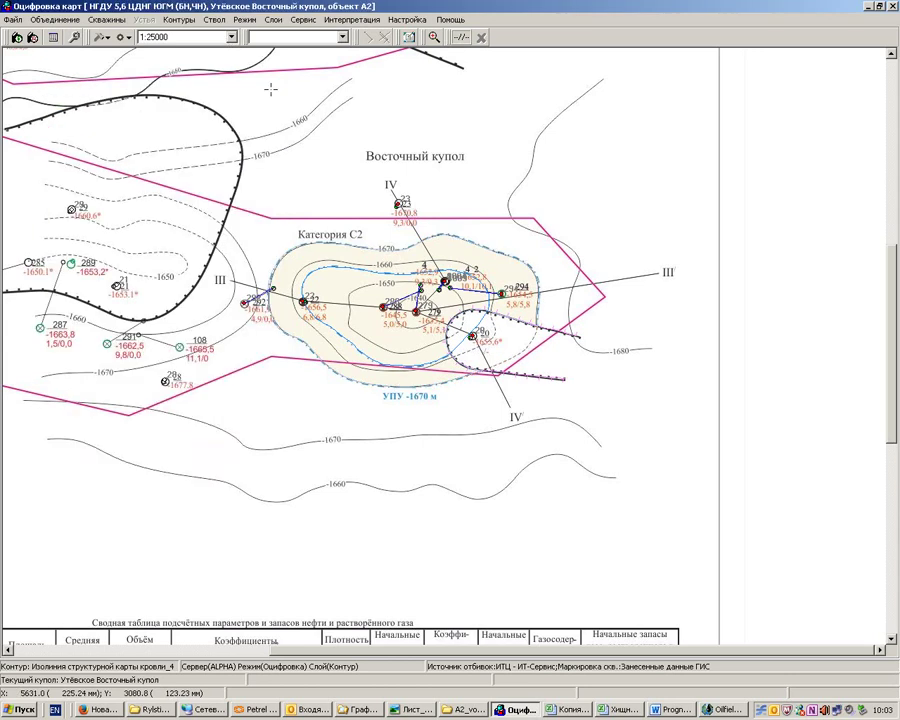
left_click(32, 38)
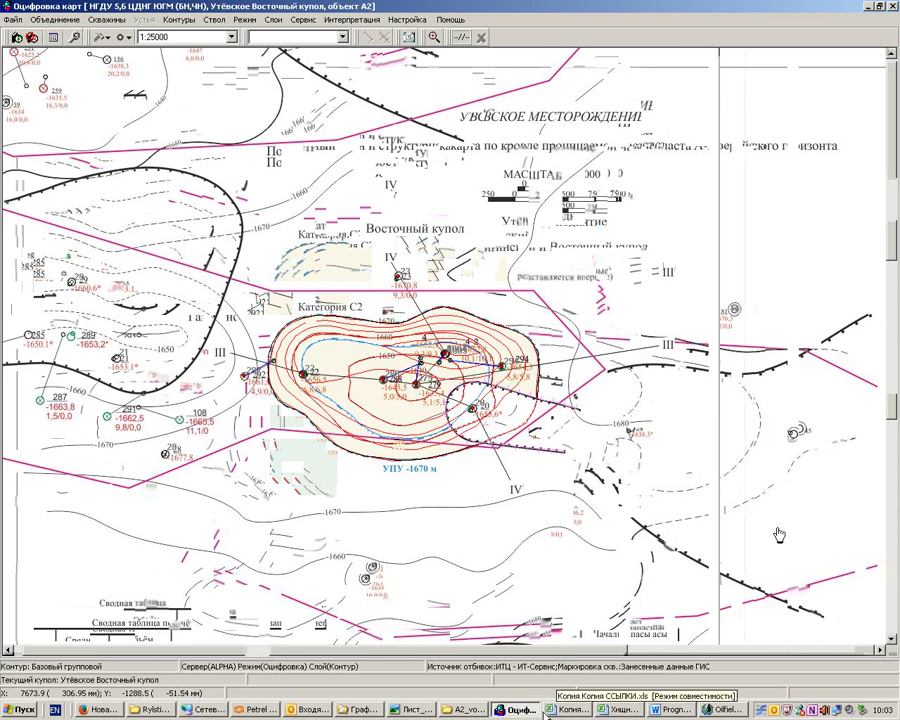
Switch to Oilfield Information Viewer and refresh the field map, saving the surface construction parameters.
left_click(727, 710)
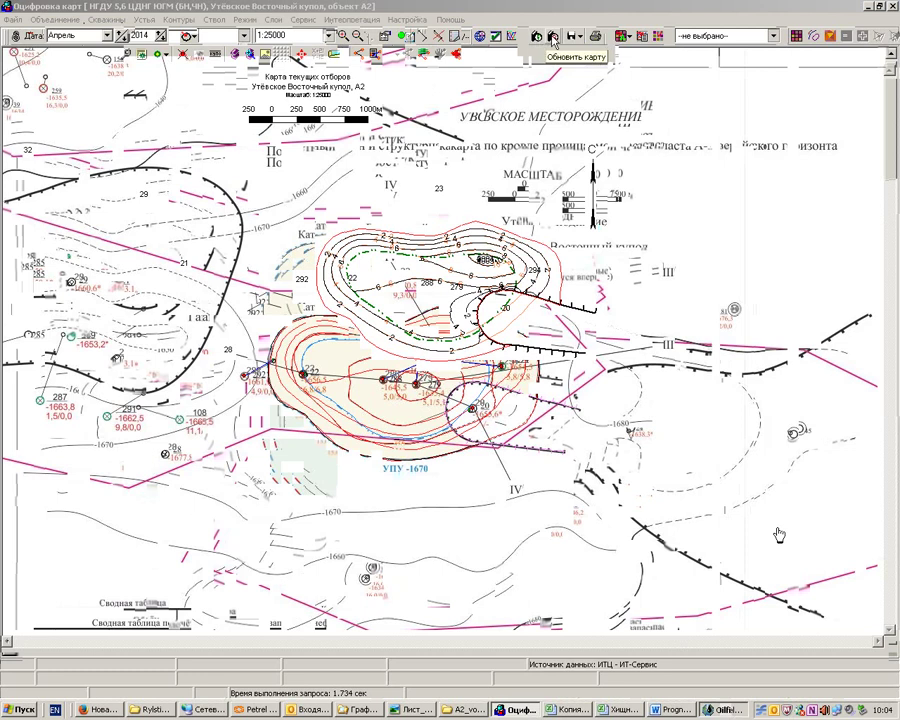
left_click(553, 37)
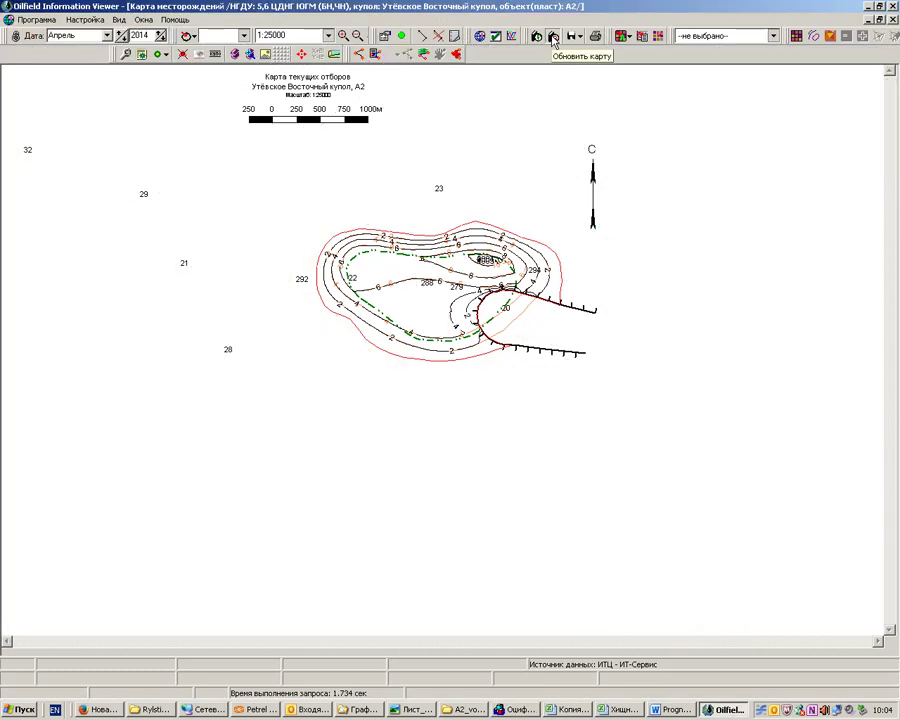
left_click(553, 37)
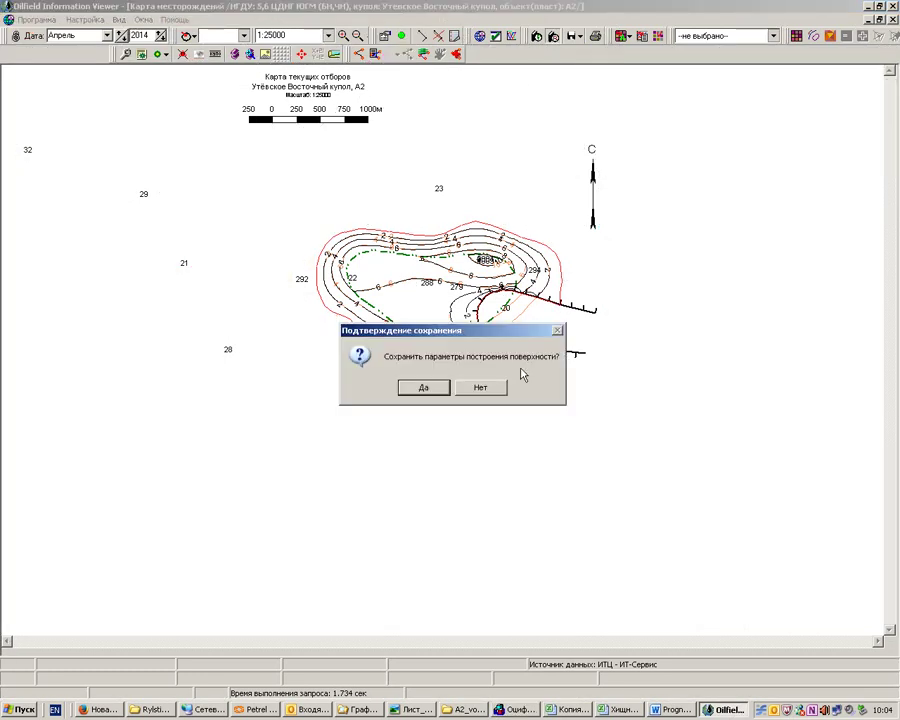
left_click(422, 387)
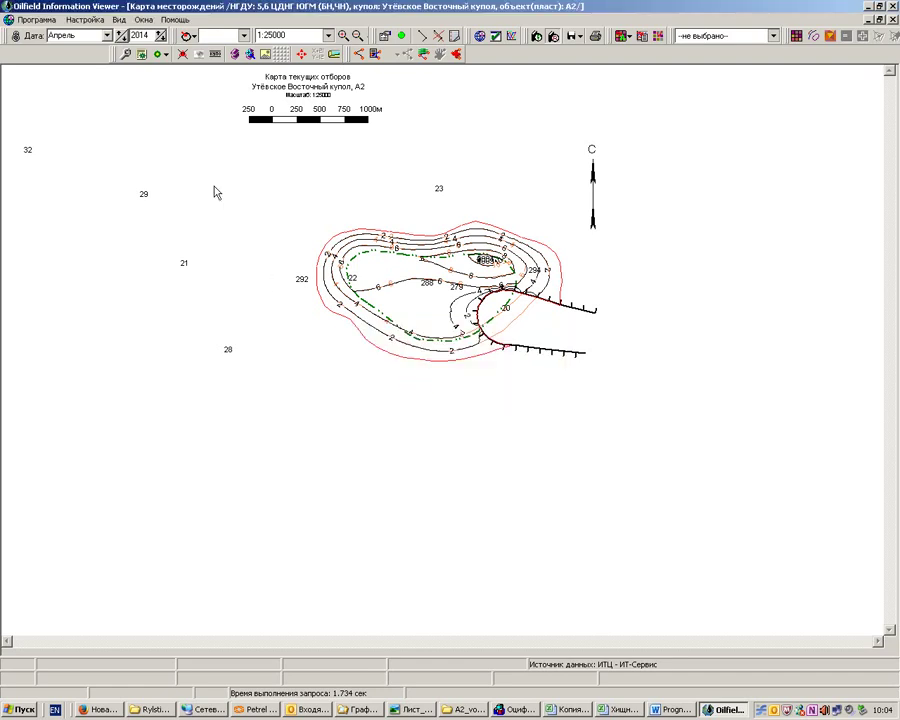
In the map's contour display settings, turn off the whole Изопахиты карты нефтенасыщенных толщин group.
left_click(126, 55)
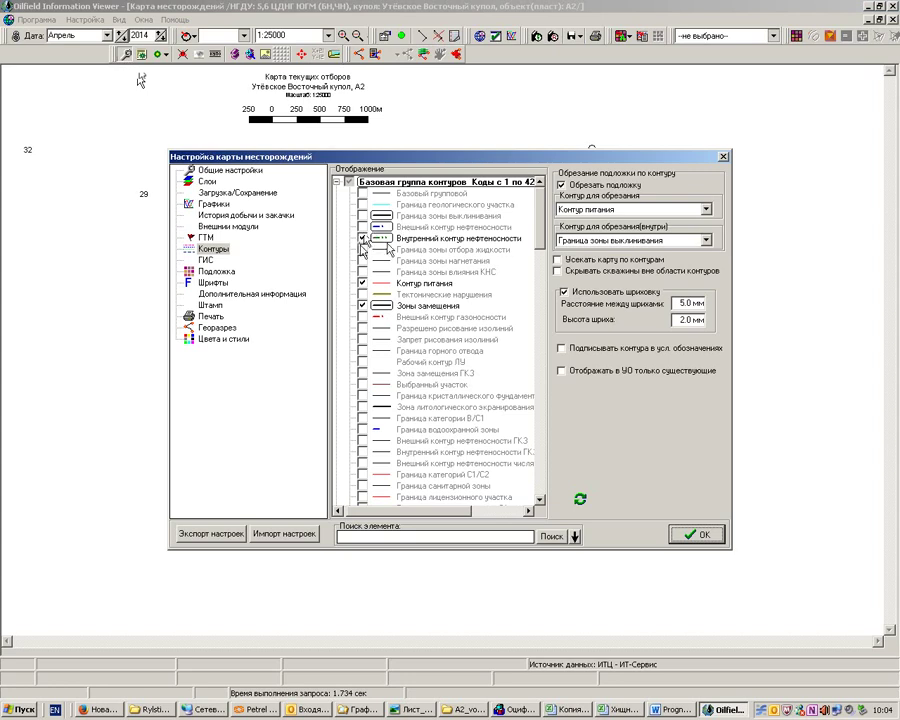
left_click(363, 305)
scroll(540, 316, "down", 10)
scroll(548, 320, "down", 3)
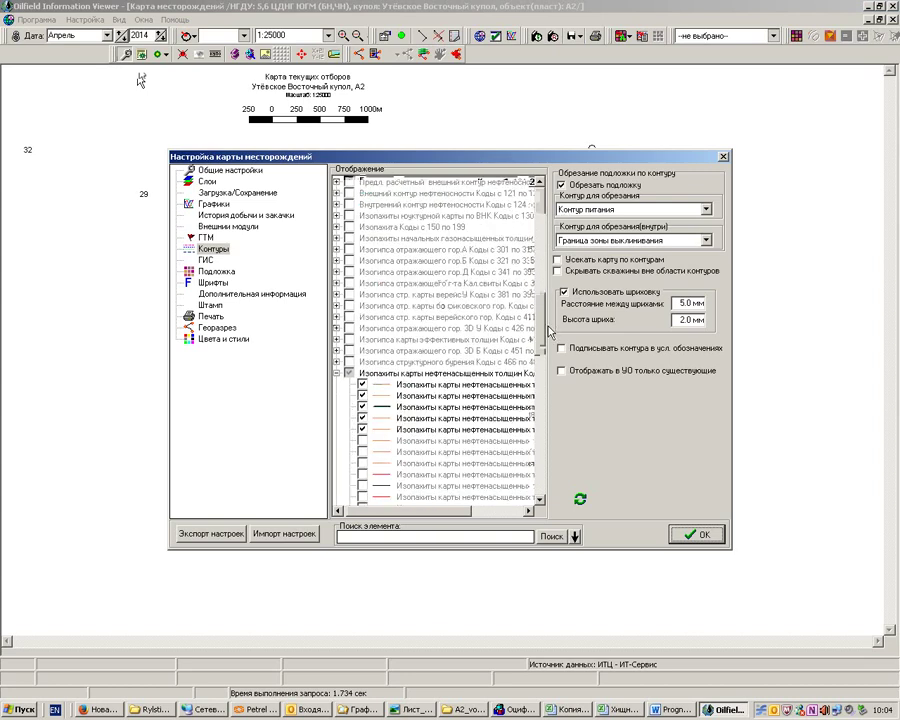
left_click(349, 373)
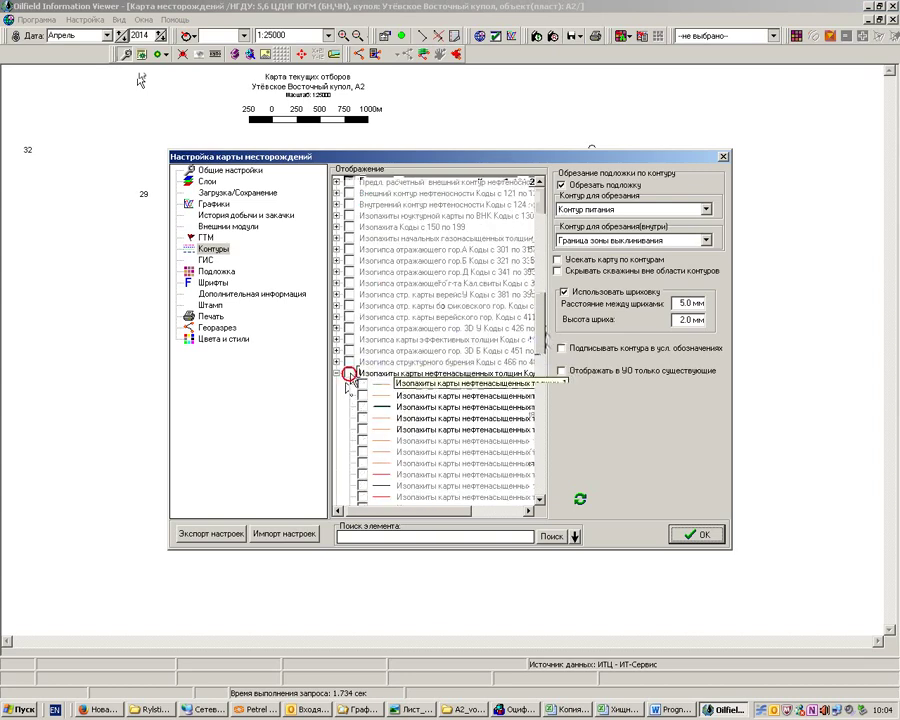
left_click(337, 373)
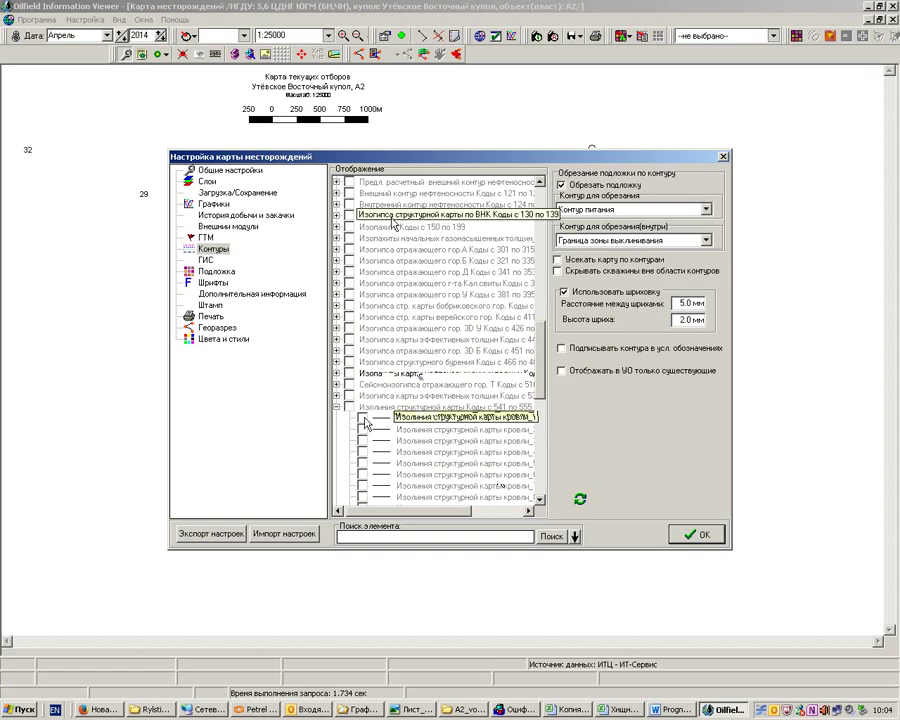
Turn on display of Изолиния структурной карты кровли_1 through кровли_6 and apply the map settings.
left_click(363, 418)
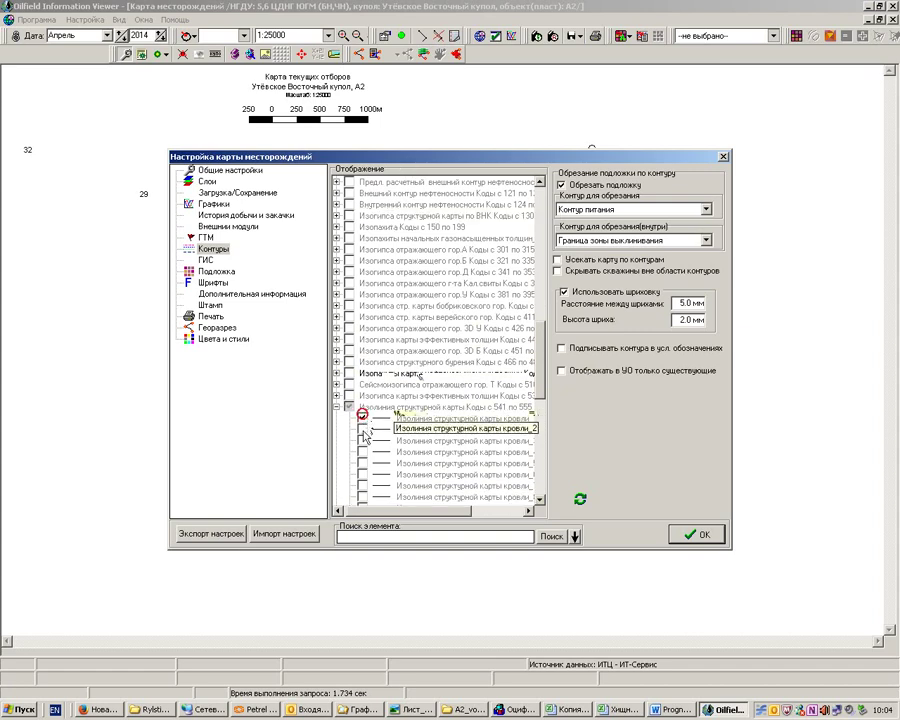
left_click(363, 429)
left_click(363, 440)
left_click(363, 452)
left_click(363, 463)
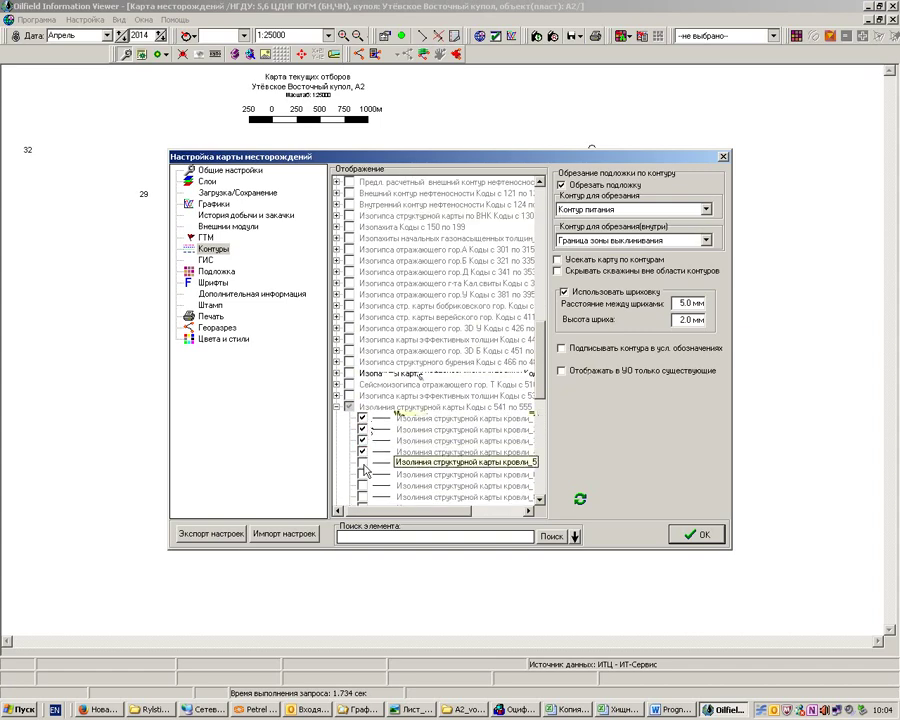
left_click(363, 474)
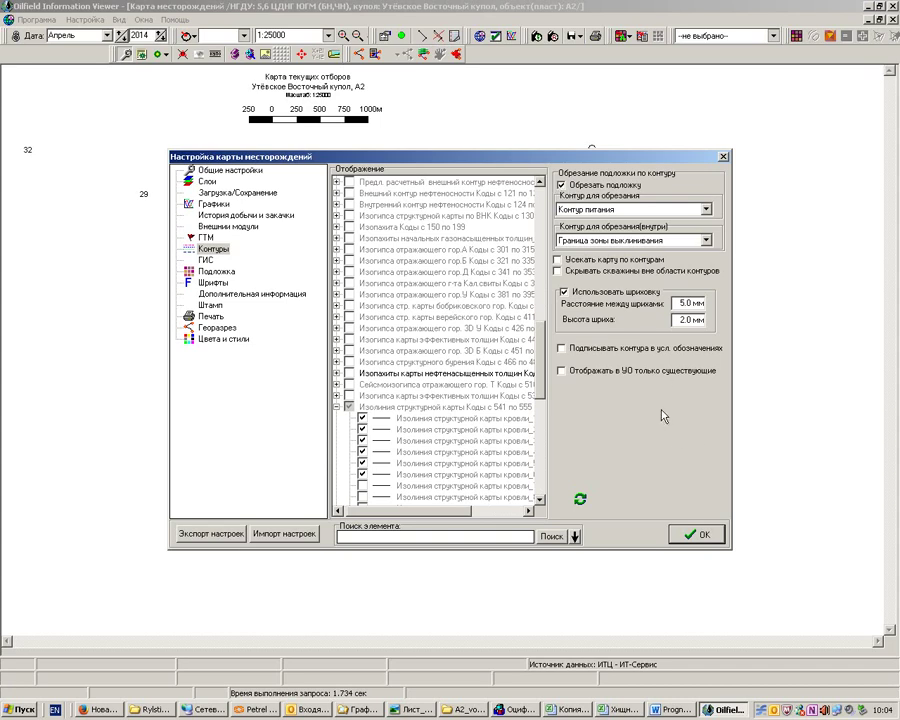
left_click(704, 536)
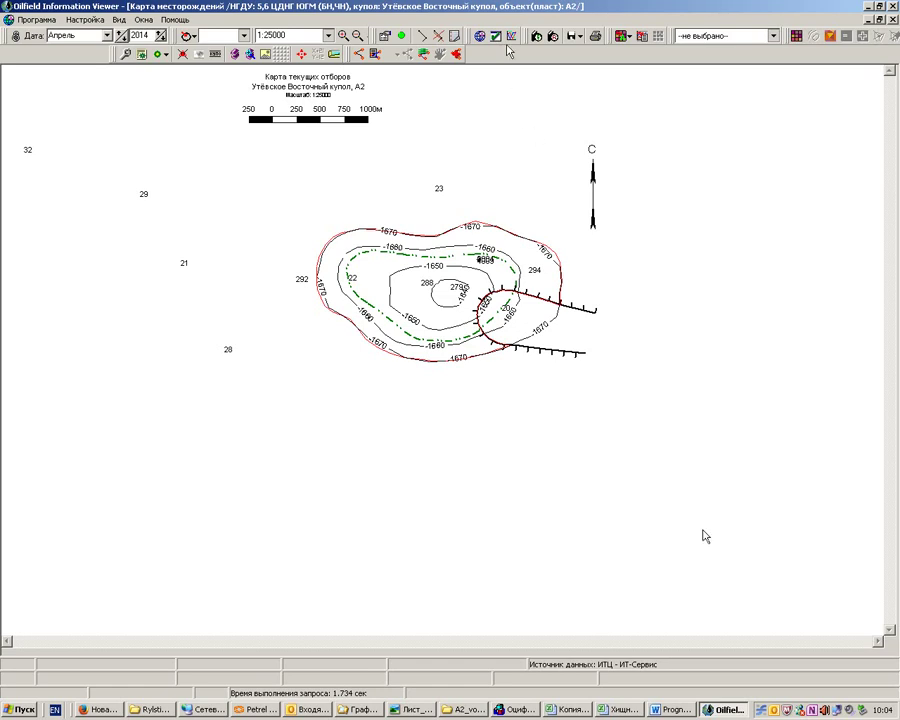
Start building a new underlay for the map from the geological parameter Абс. отм. кровли прониц.части пласта по отбивкам.
left_click(796, 36)
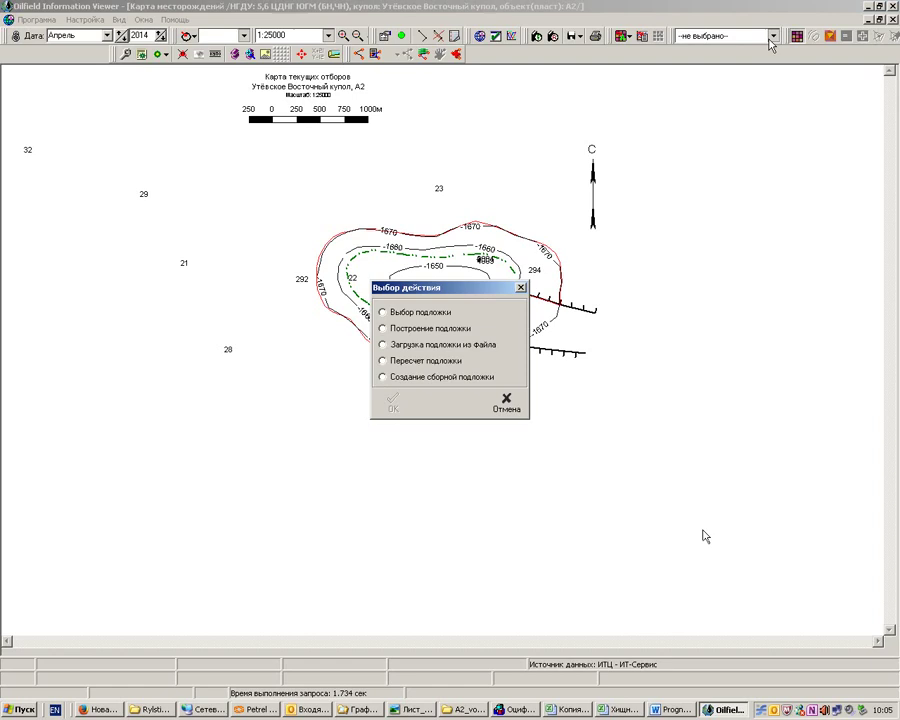
left_click(385, 328)
left_click(392, 400)
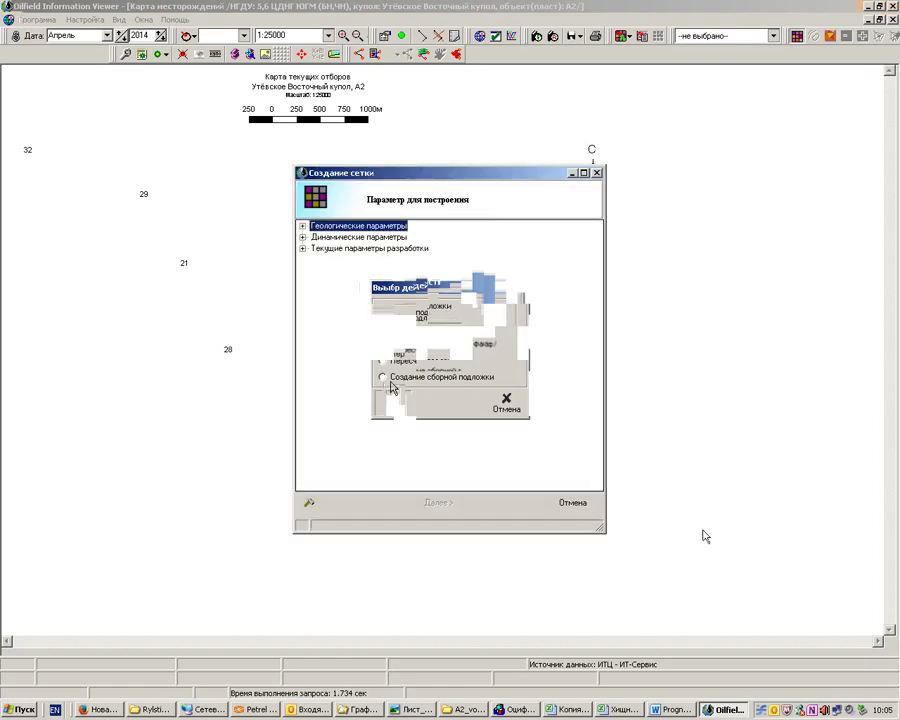
left_click(303, 227)
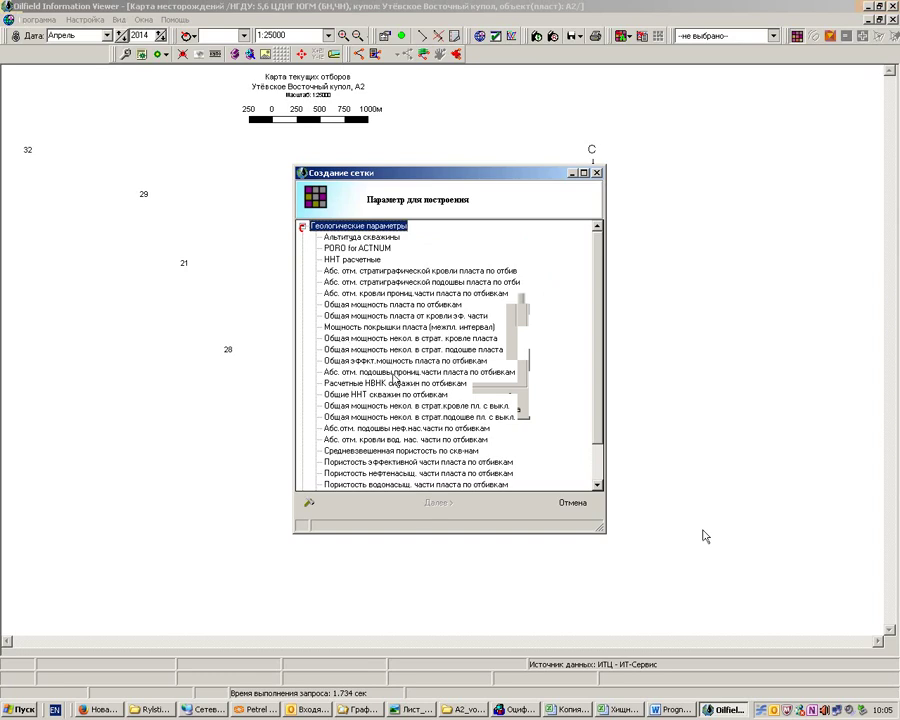
scroll(345, 381, "down", 1)
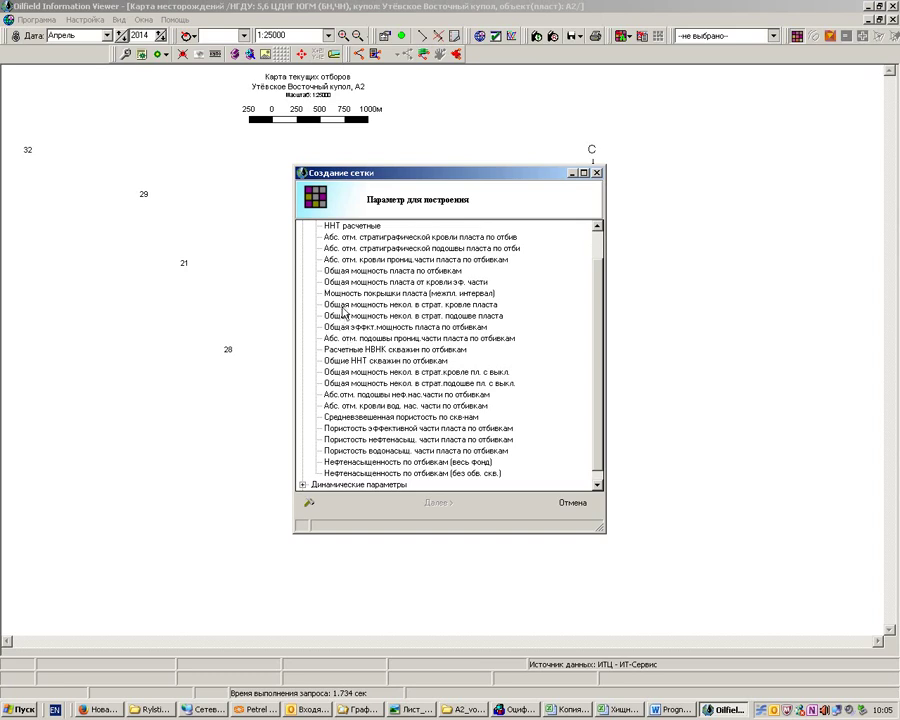
left_click(428, 262)
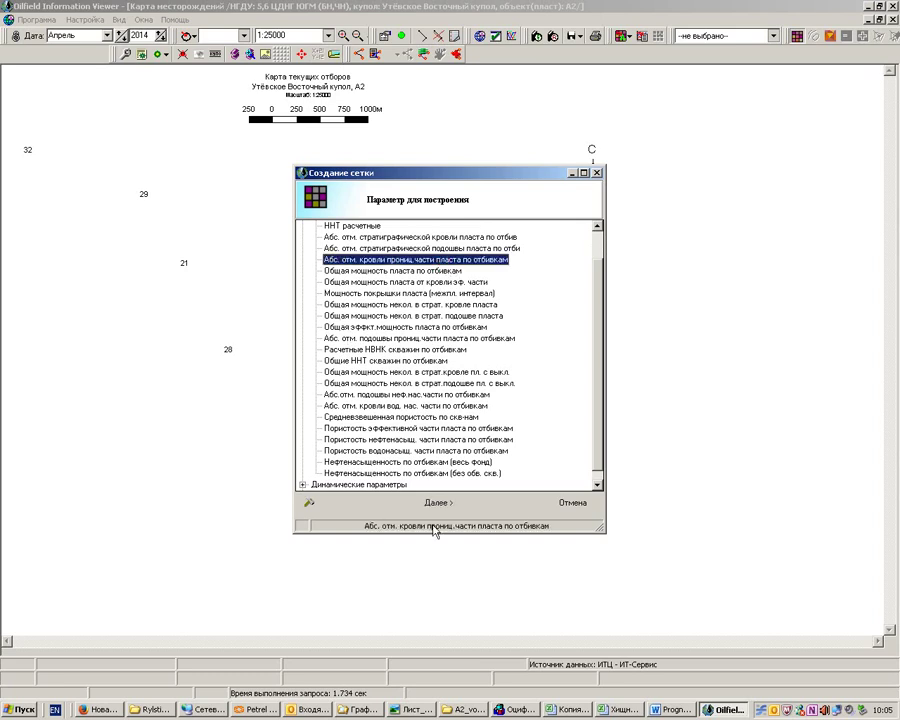
left_click(442, 502)
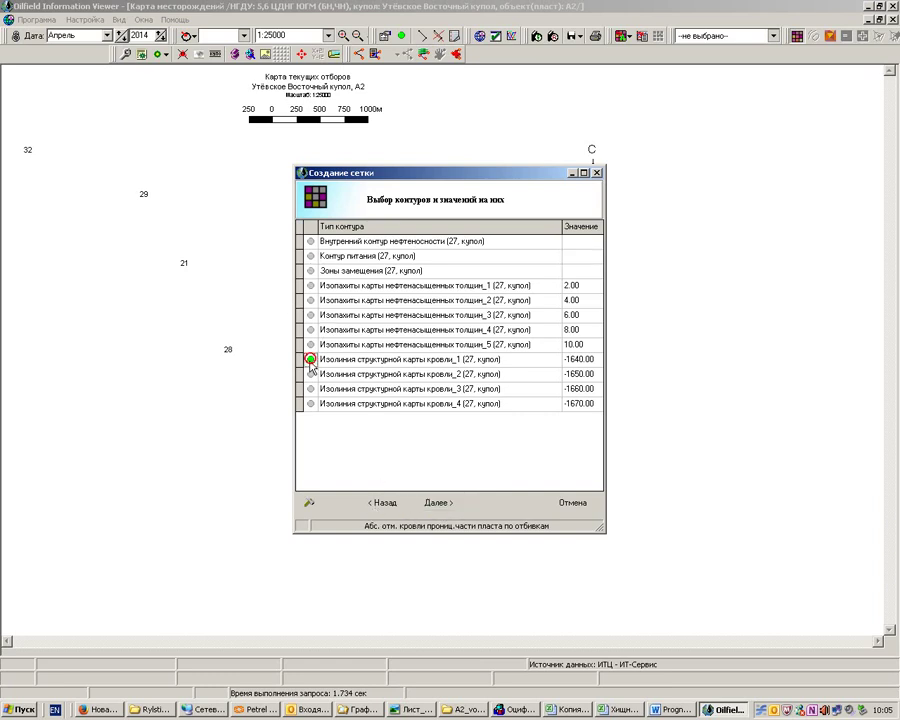
Include Изолиния структурной карты кровли_1 through кровли_4 as the contours for the grid and proceed to the grid parameters.
left_click(310, 359)
left_click(310, 374)
left_click(310, 389)
left_click(310, 403)
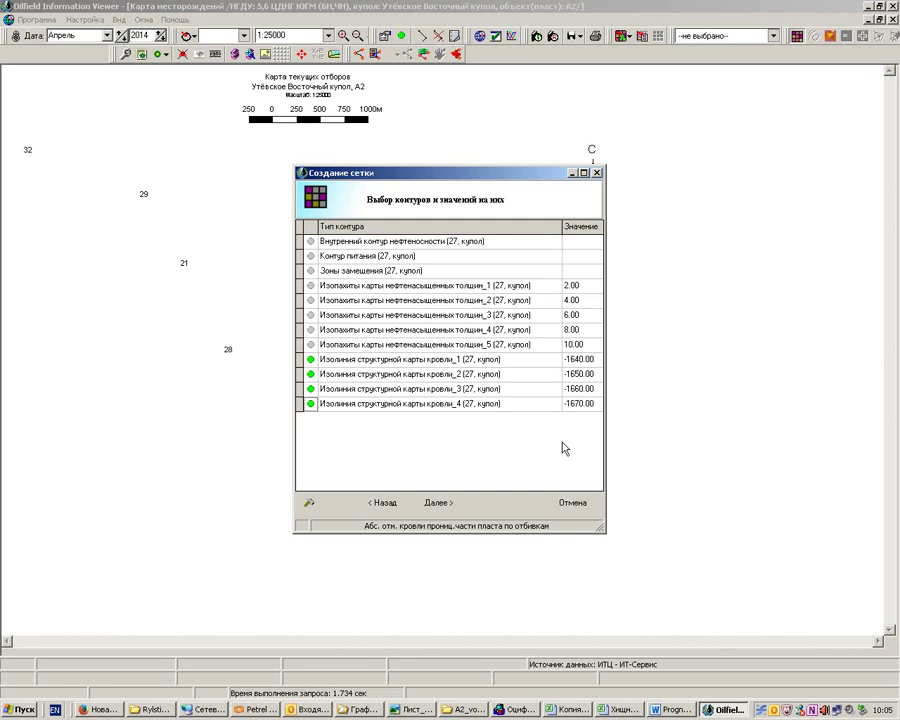
left_click(446, 503)
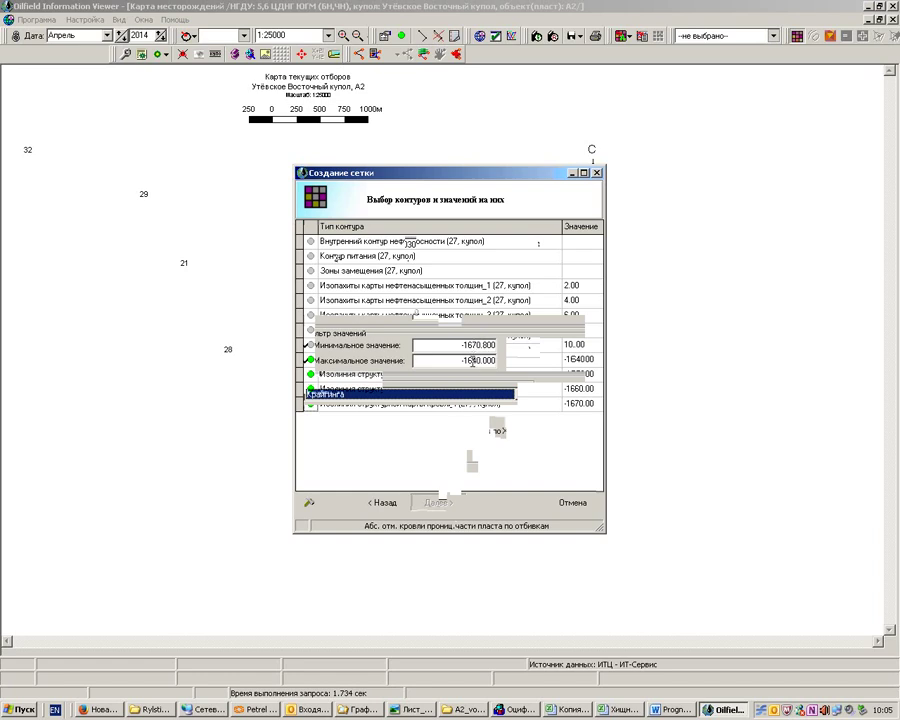
Set the grid's maximum value filter to -1630, adjust the minimum value filter and finish the grid setup.
left_click(472, 361)
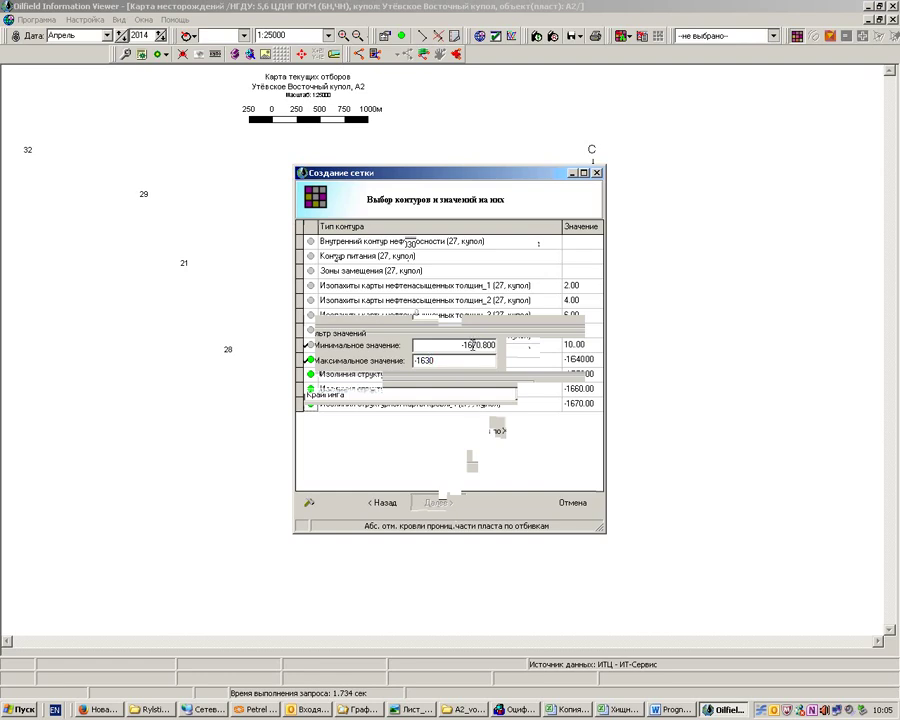
left_click(473, 345)
double_click(441, 346)
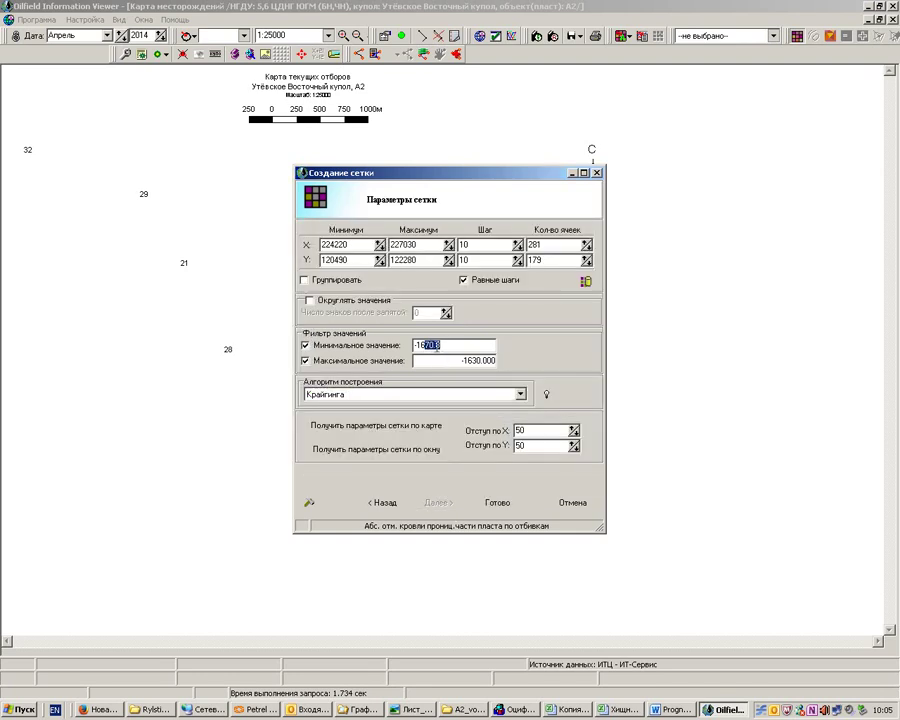
type("8")
left_click(566, 352)
left_click(493, 503)
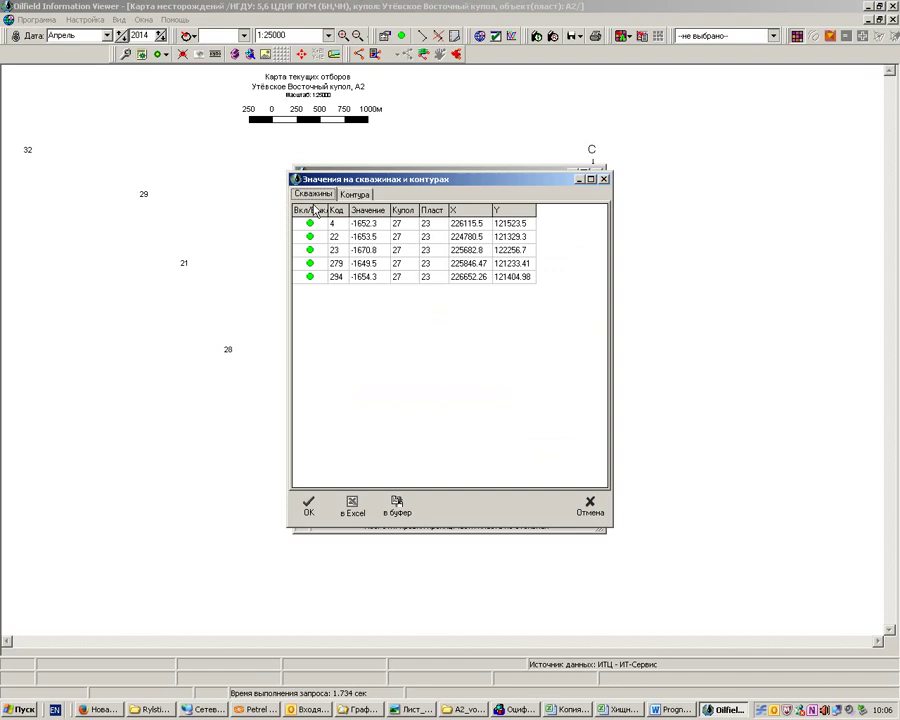
Check the contour and well values, keep all wells enabled and build the grid, saving the well states for calculations.
left_click(352, 194)
left_click(316, 194)
left_click(310, 508)
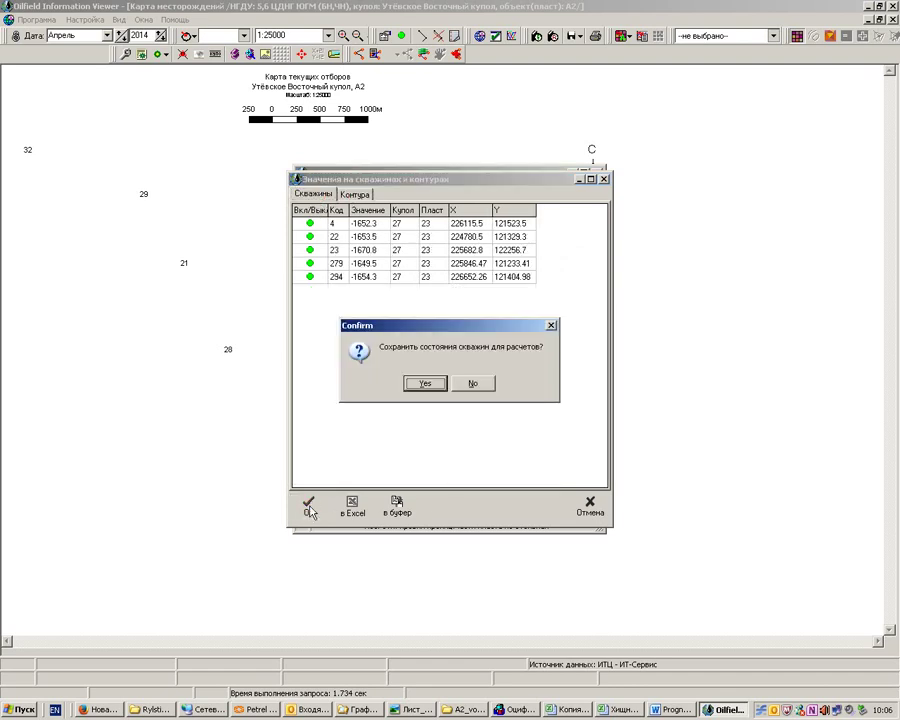
left_click(424, 384)
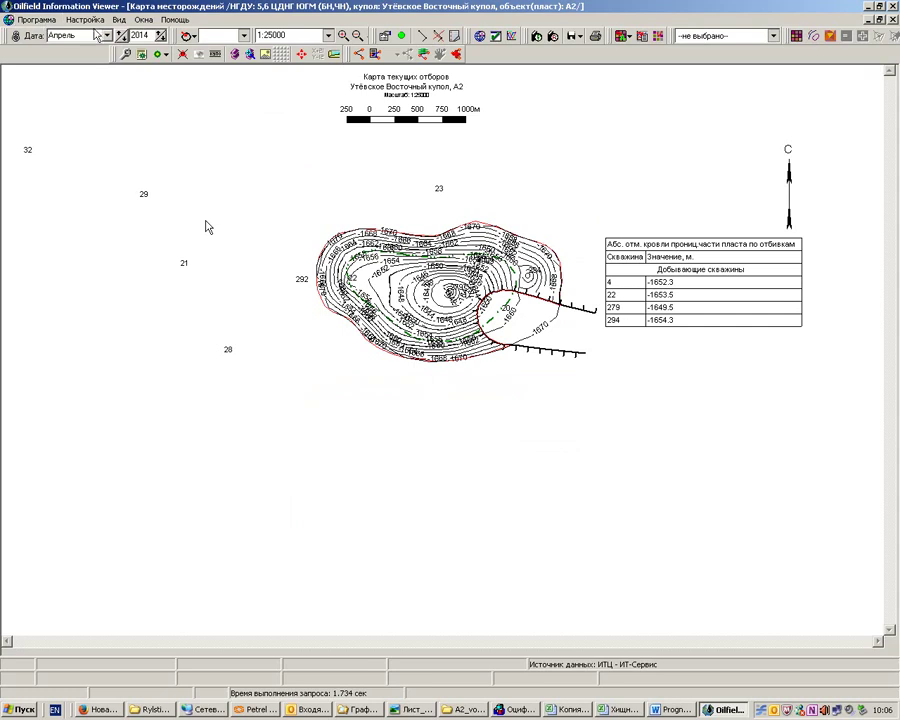
In the map's underlay settings, set the isoline interval to 10 and apply the settings.
left_click(125, 54)
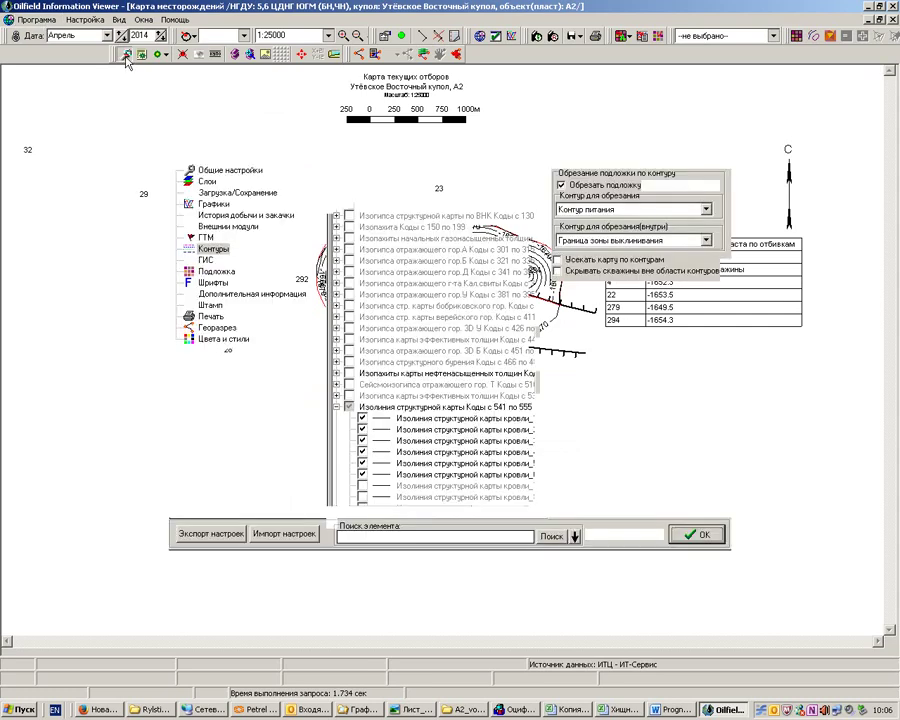
left_click(214, 272)
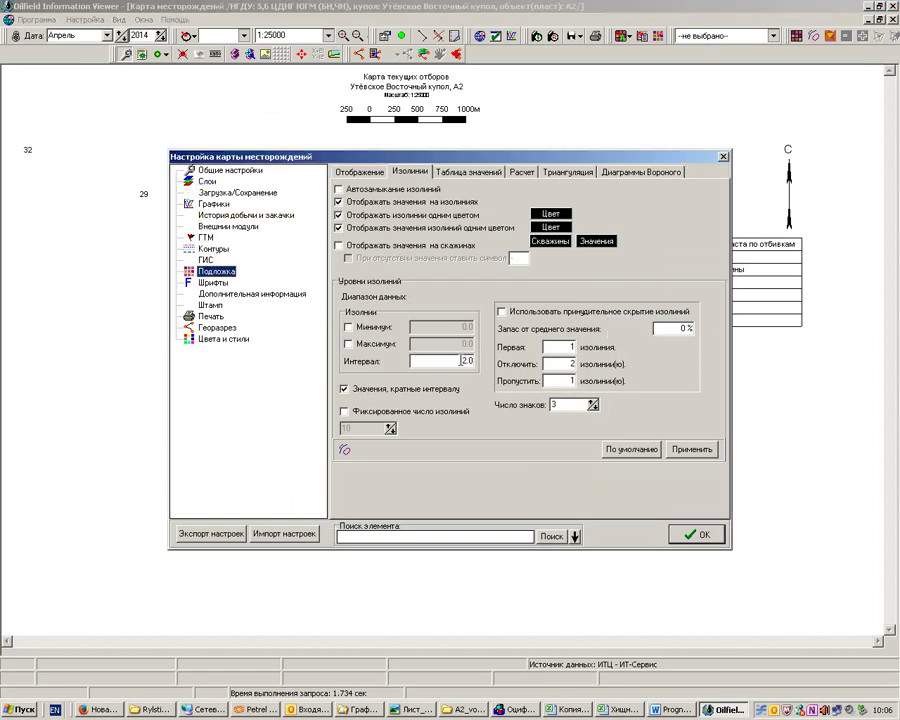
left_click(420, 361)
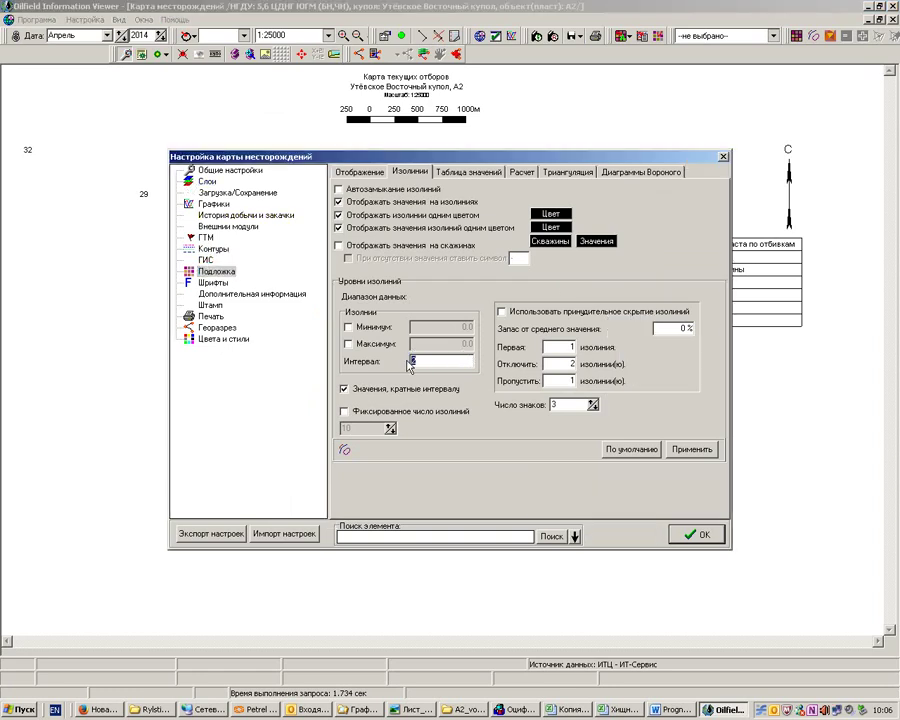
type("10")
left_click(686, 543)
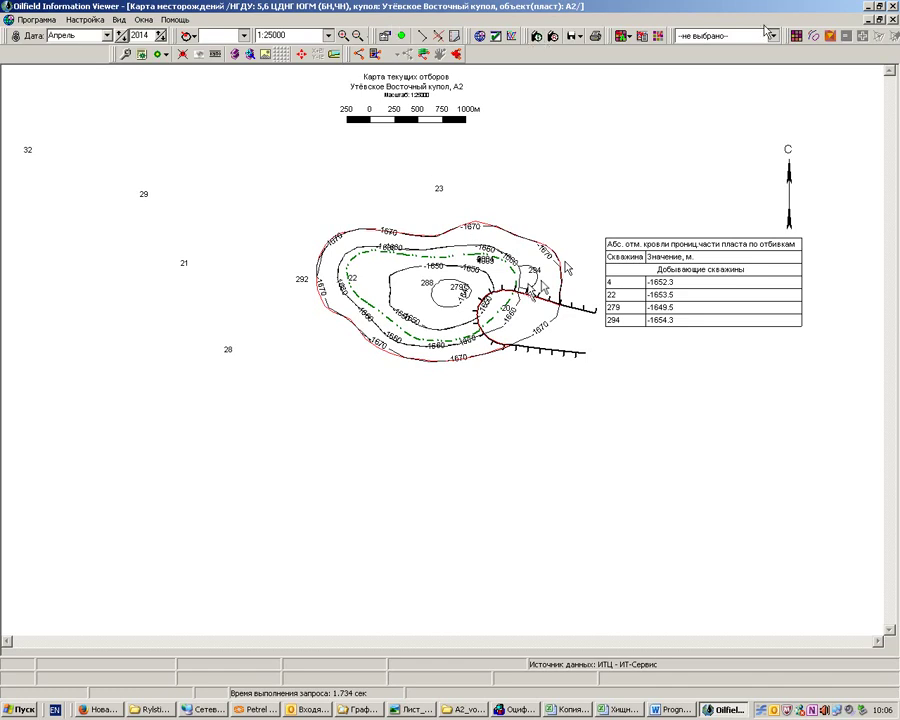
Start rebuilding the underlay, saving the surface construction parameters and choosing Абс. отм. кровли прониц.части пласта по отбивкам as the parameter.
left_click(556, 35)
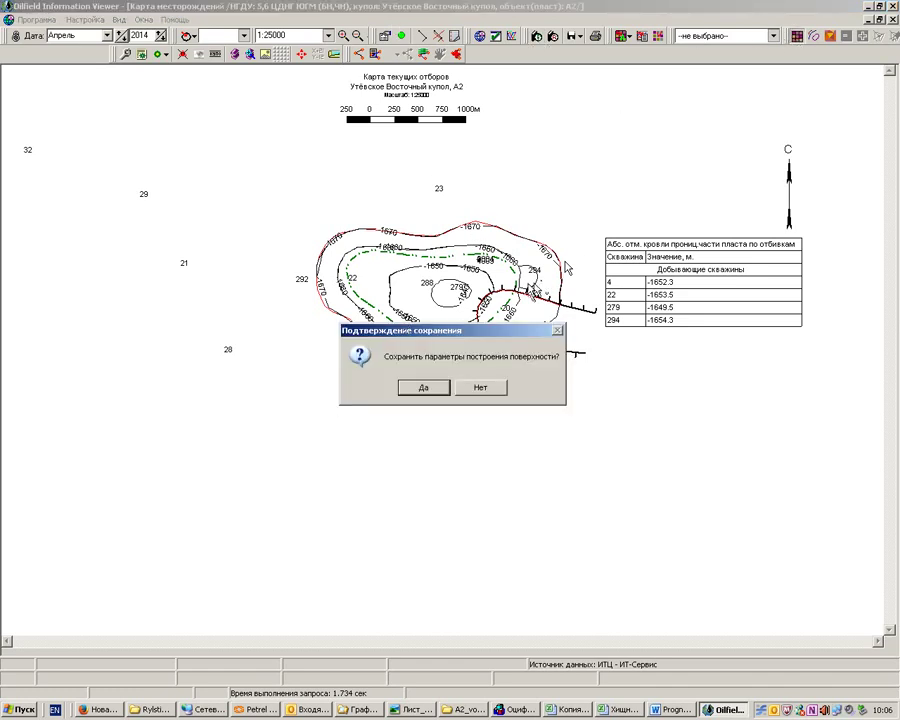
left_click(424, 388)
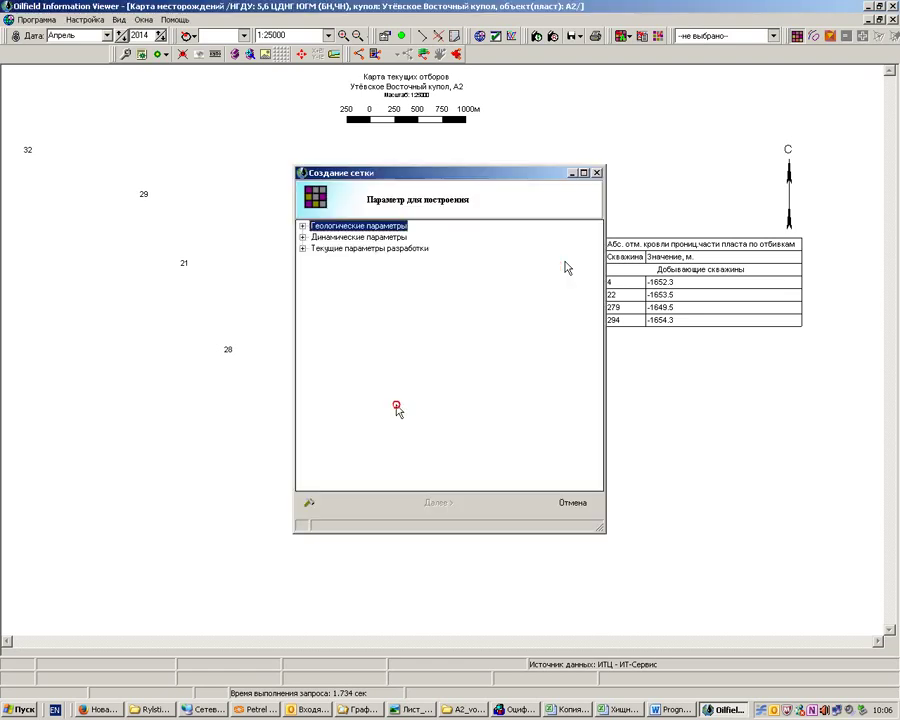
left_click(302, 226)
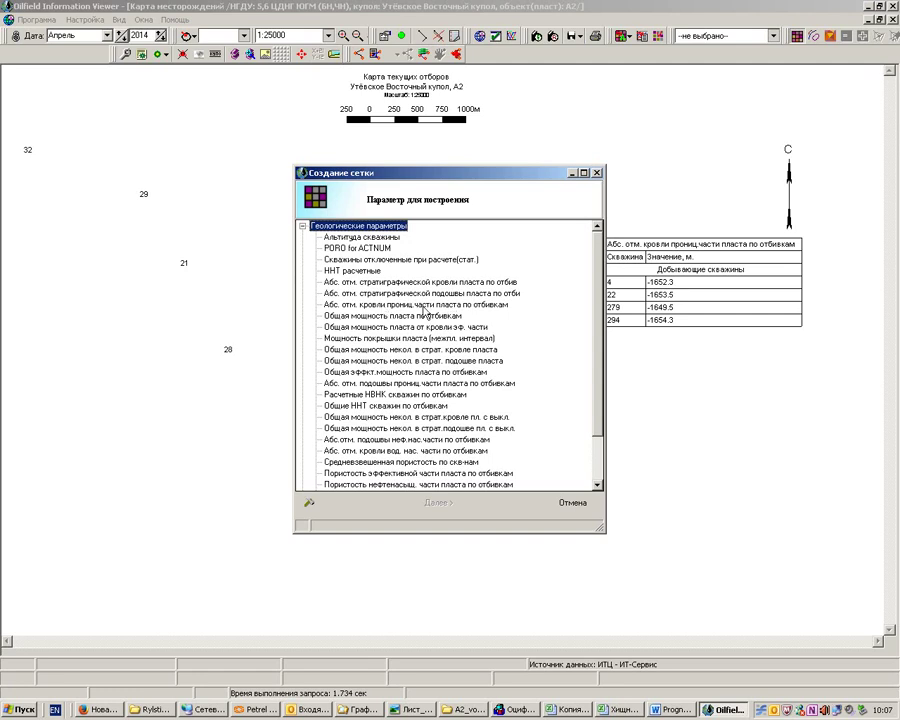
left_click(421, 306)
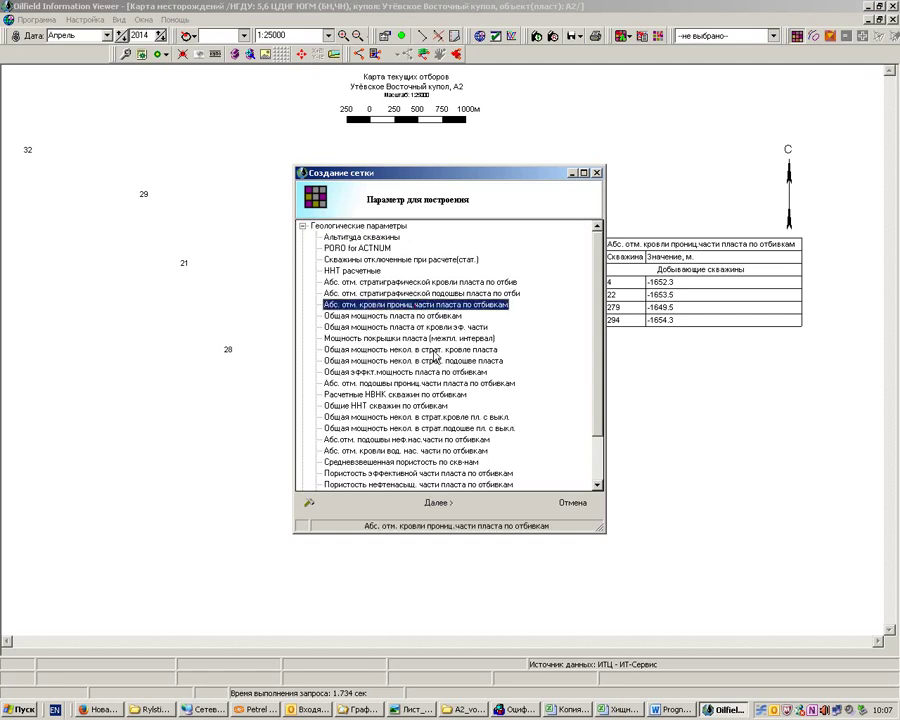
left_click(436, 503)
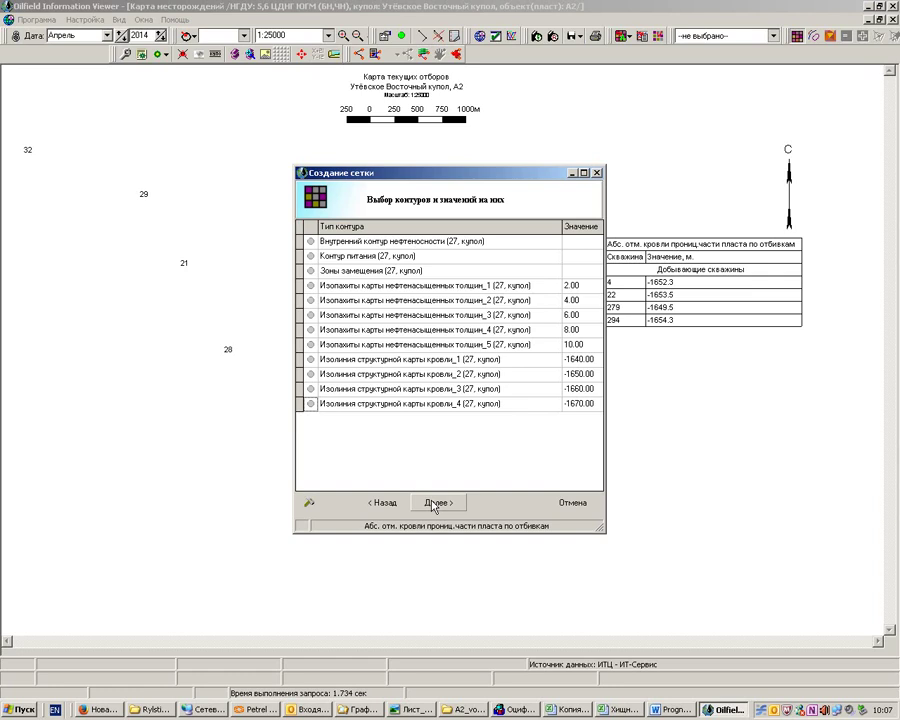
Use the roof isolines кровли_1 to кровли_4, with values -1640 to -1670, as contours for the rebuilt grid.
left_click(434, 503)
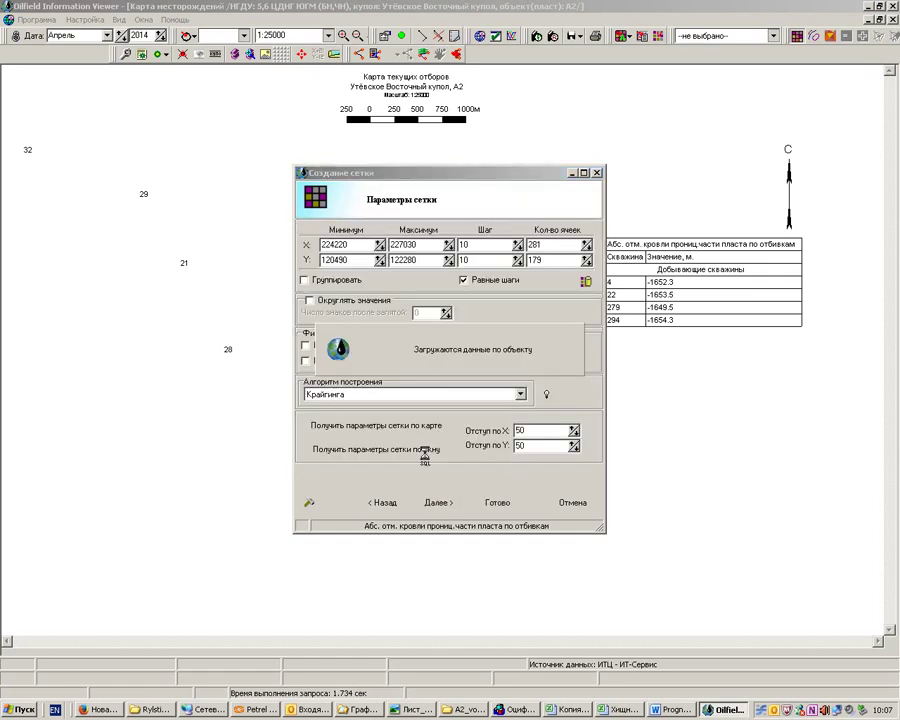
left_click(386, 503)
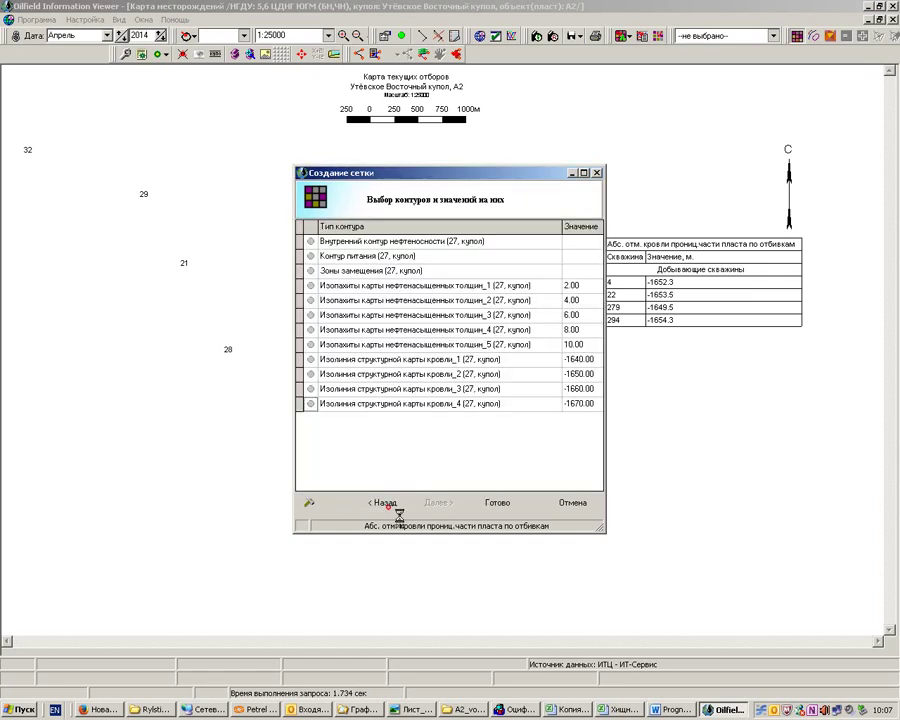
left_click(310, 359)
left_click(310, 374)
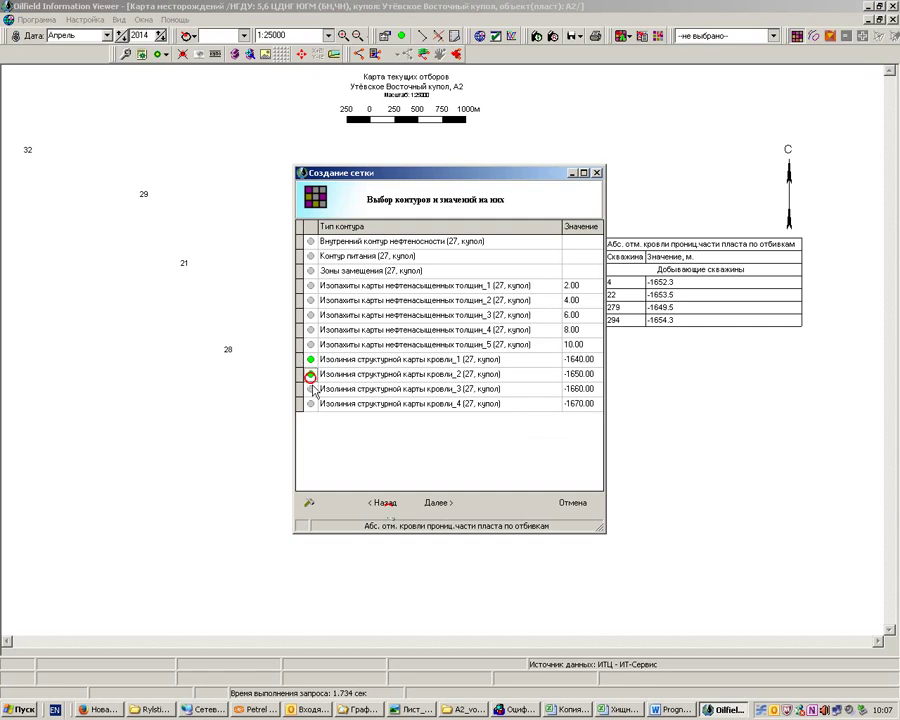
left_click(310, 389)
left_click(310, 404)
left_click(452, 504)
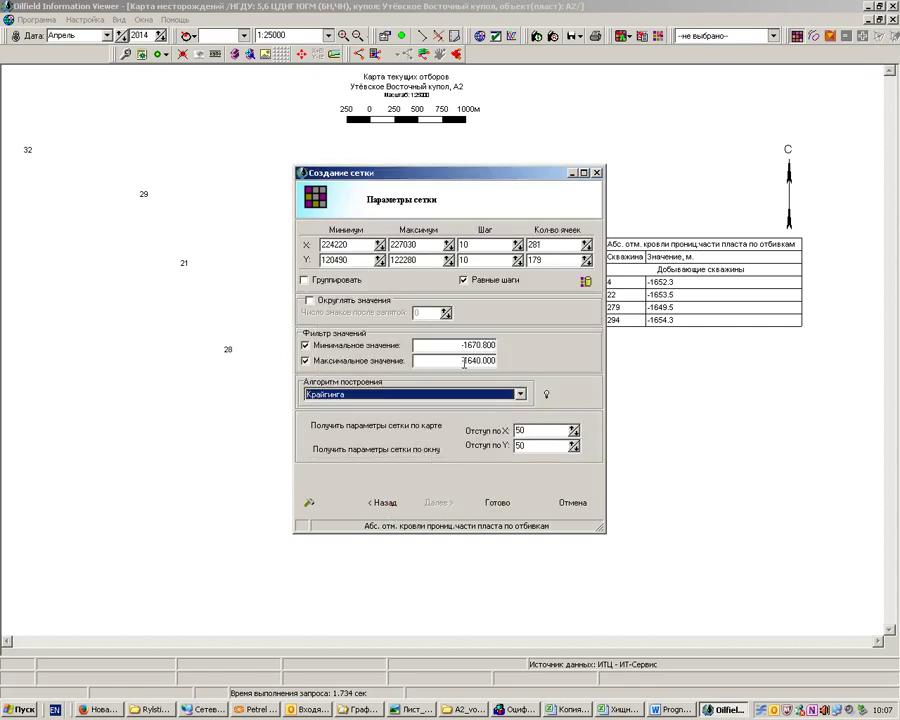
Set the grid's value filter to a maximum of -1630 and a minimum of -1680, and finish the setup.
left_click(472, 362)
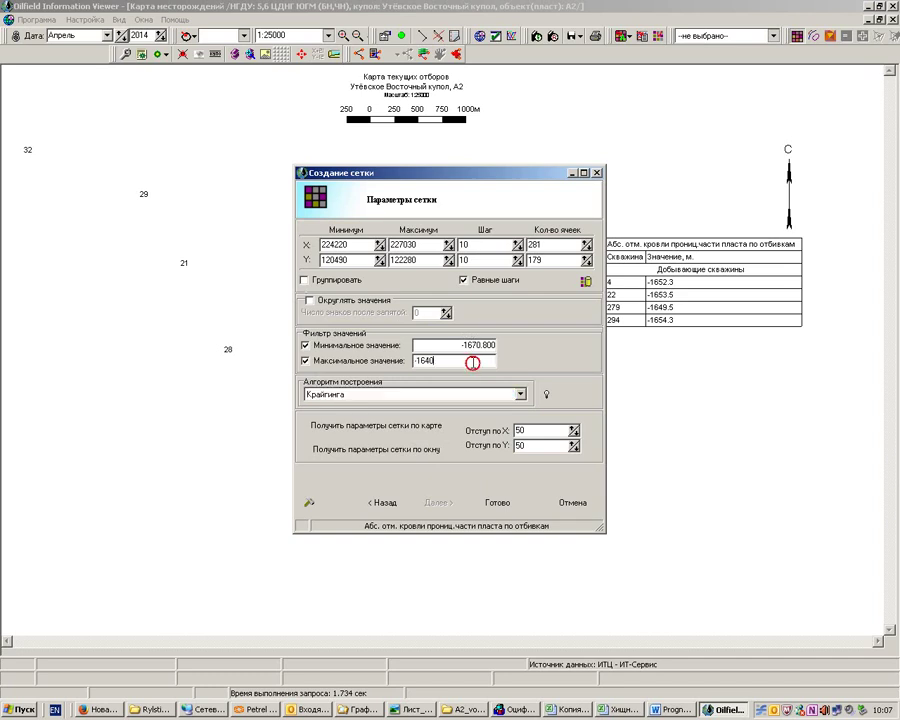
left_click_drag(424, 365, 441, 363)
type("30")
left_click(473, 344)
left_click_drag(420, 345, 455, 347)
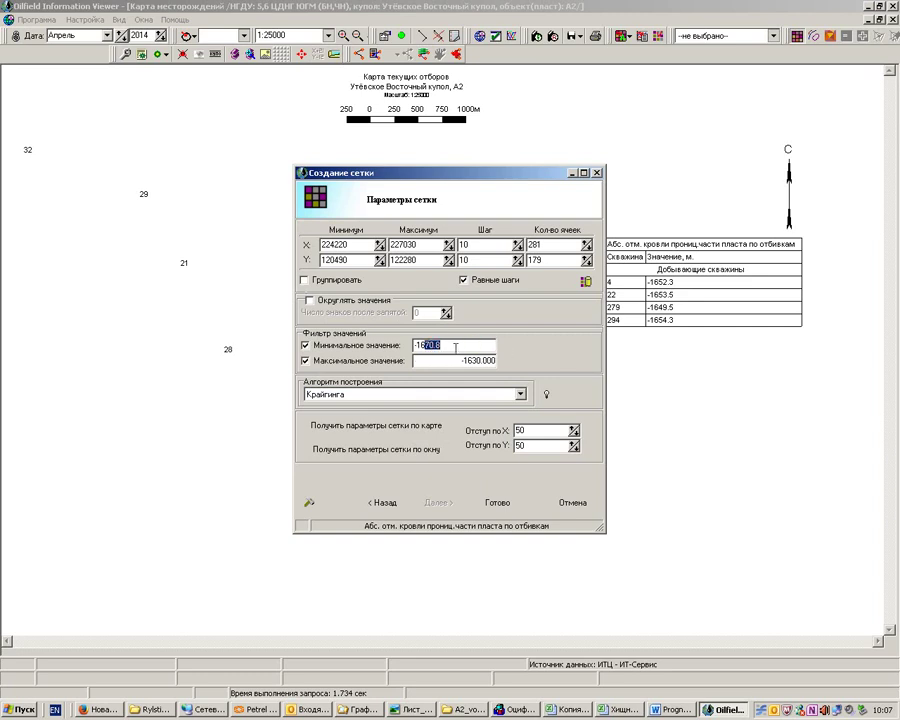
type("80")
left_click(497, 502)
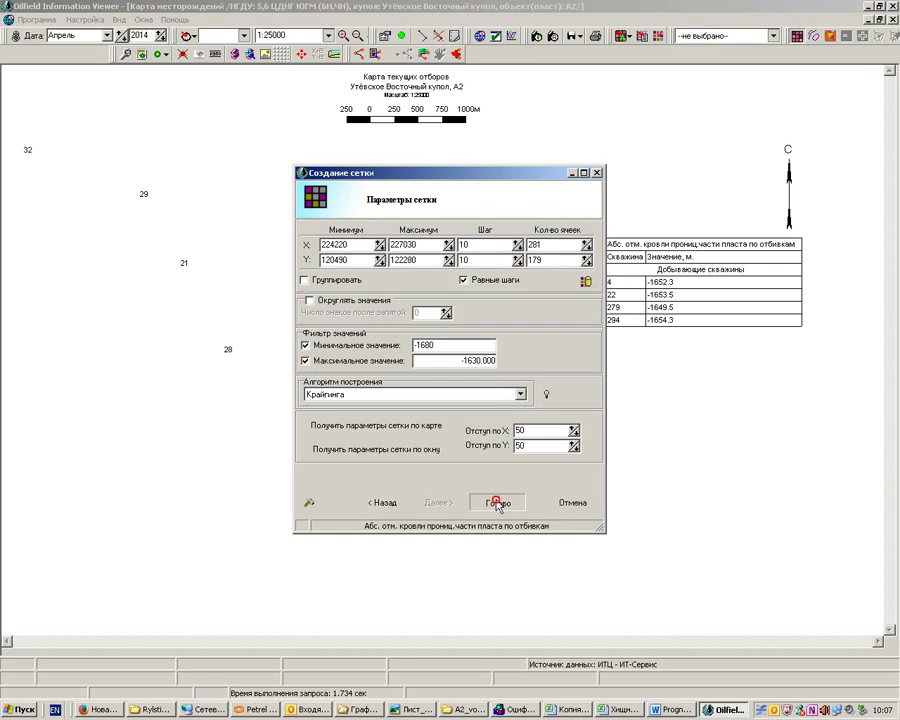
Exclude all wells from the calculation and build the grid from the contour points only, saving the well states.
left_click(309, 276)
right_click(327, 312)
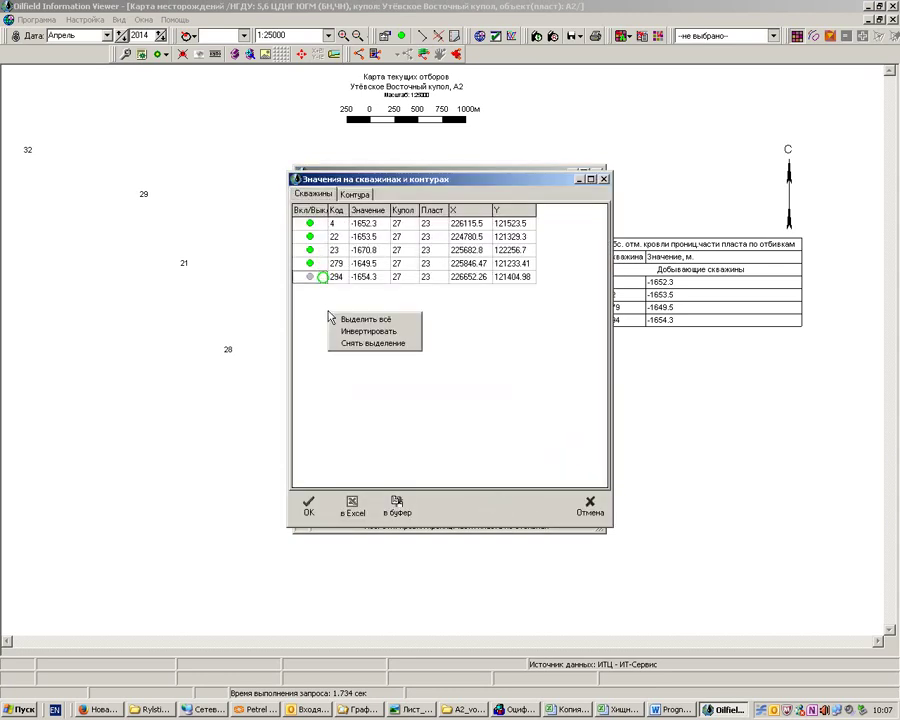
left_click(371, 342)
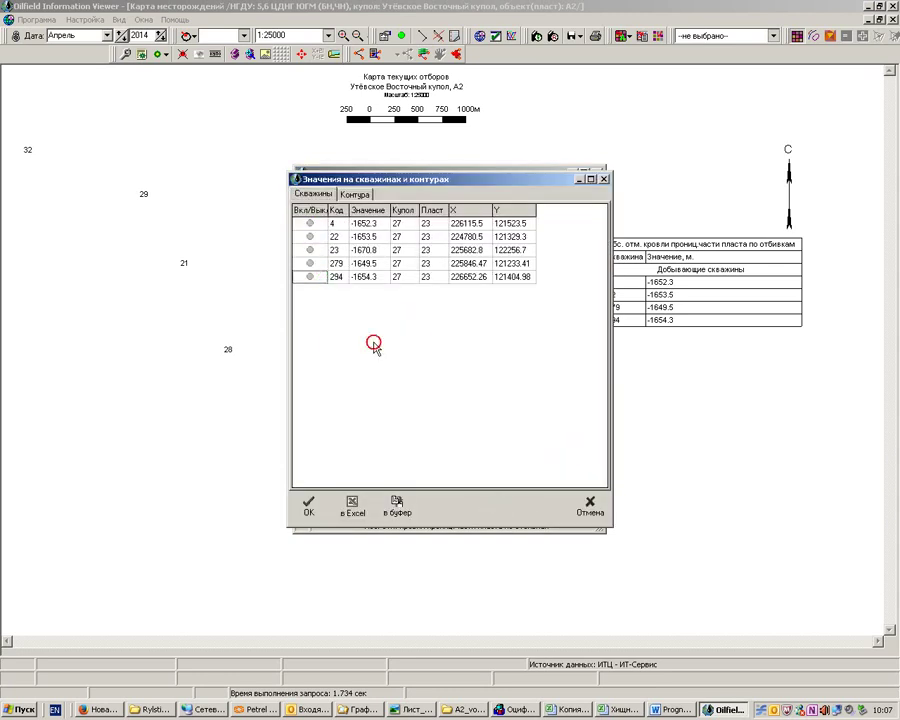
left_click(355, 194)
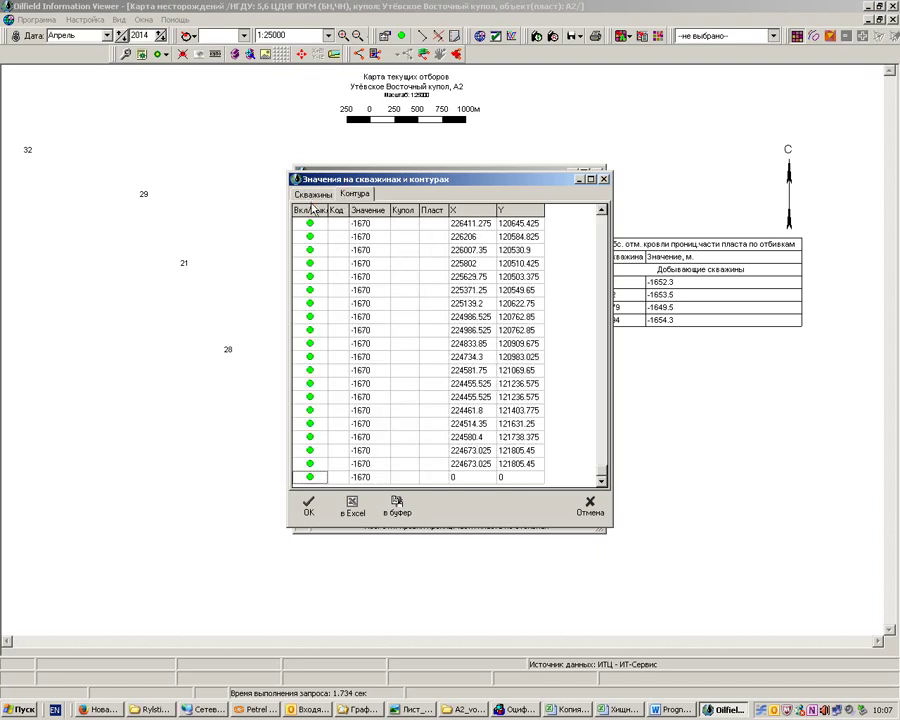
left_click(313, 194)
left_click(353, 194)
left_click(308, 505)
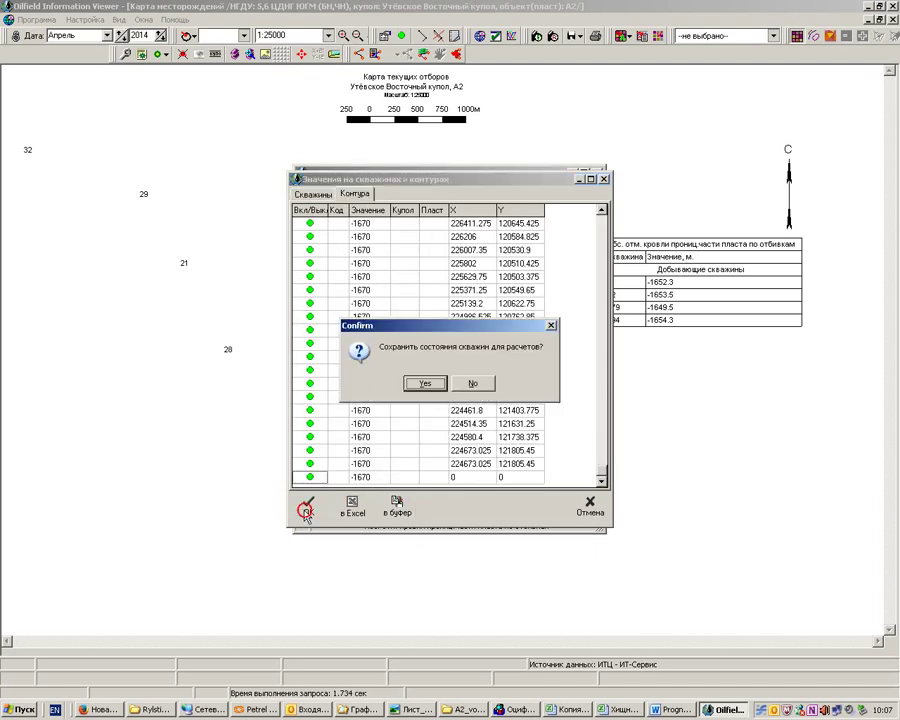
left_click(419, 386)
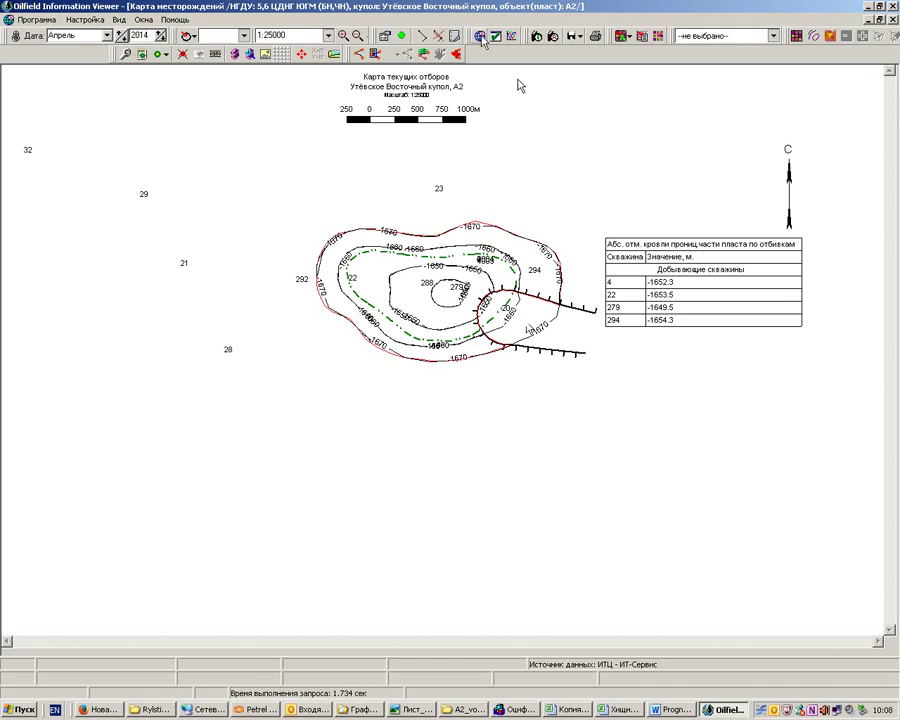
Save the map as a WMF metafile in the A2_vostok folder and dismiss the Excel export table.
left_click(572, 37)
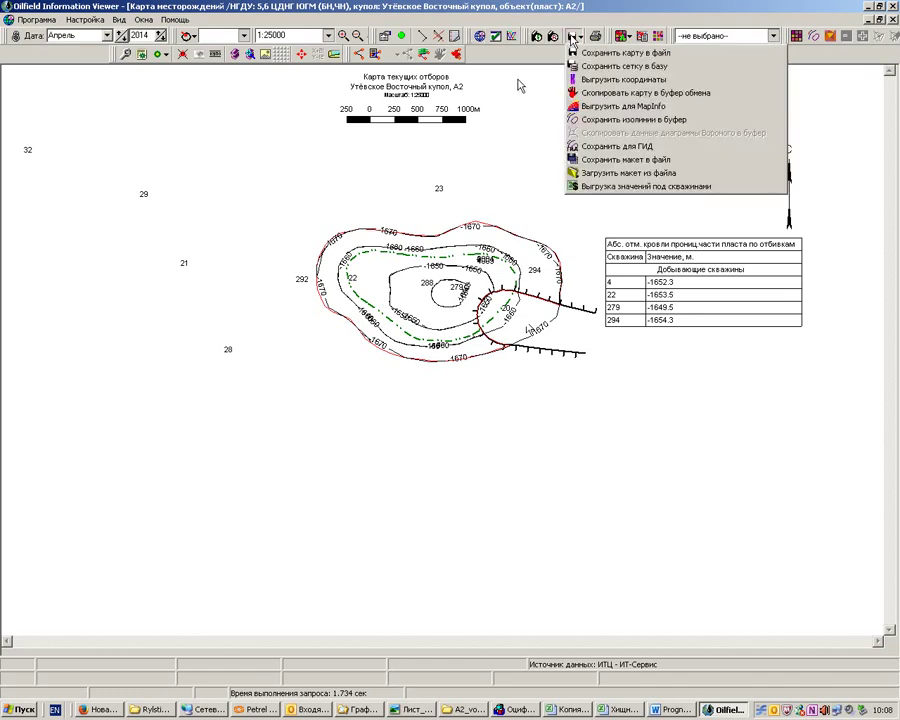
left_click(598, 55)
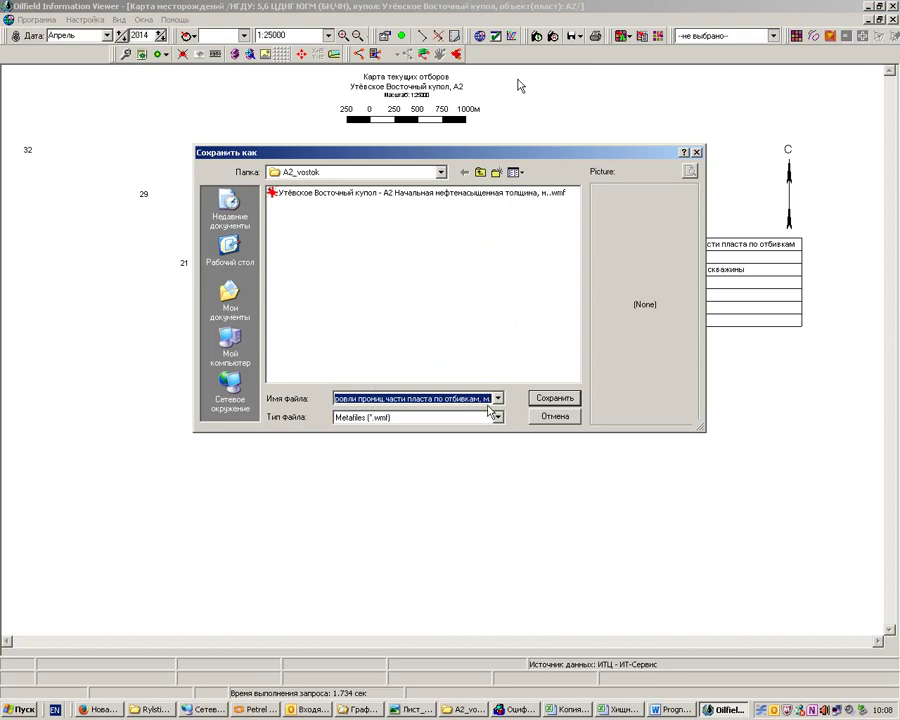
left_click(555, 399)
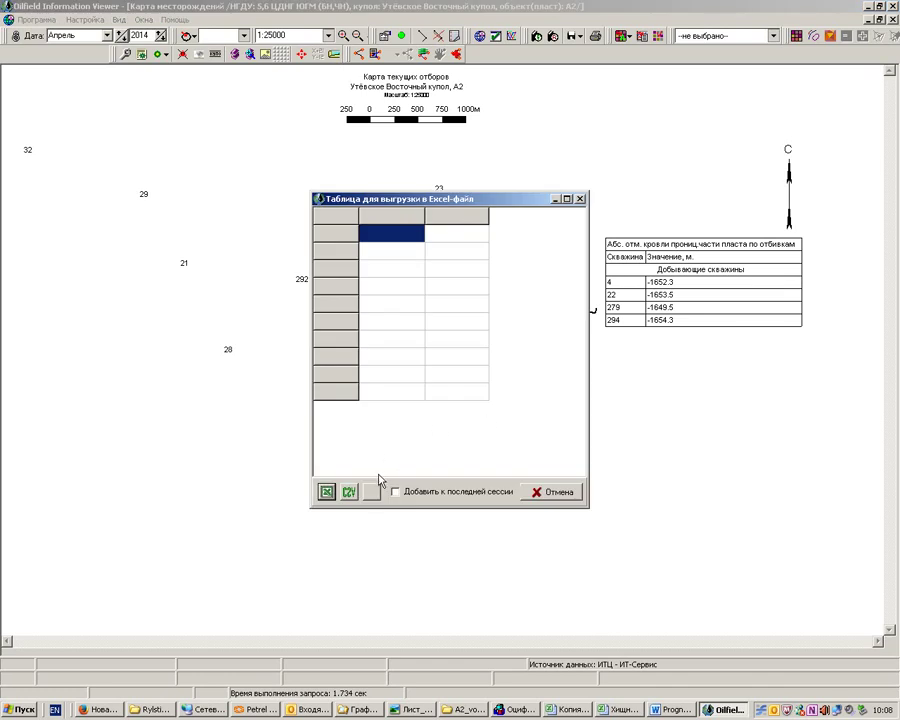
left_click(558, 497)
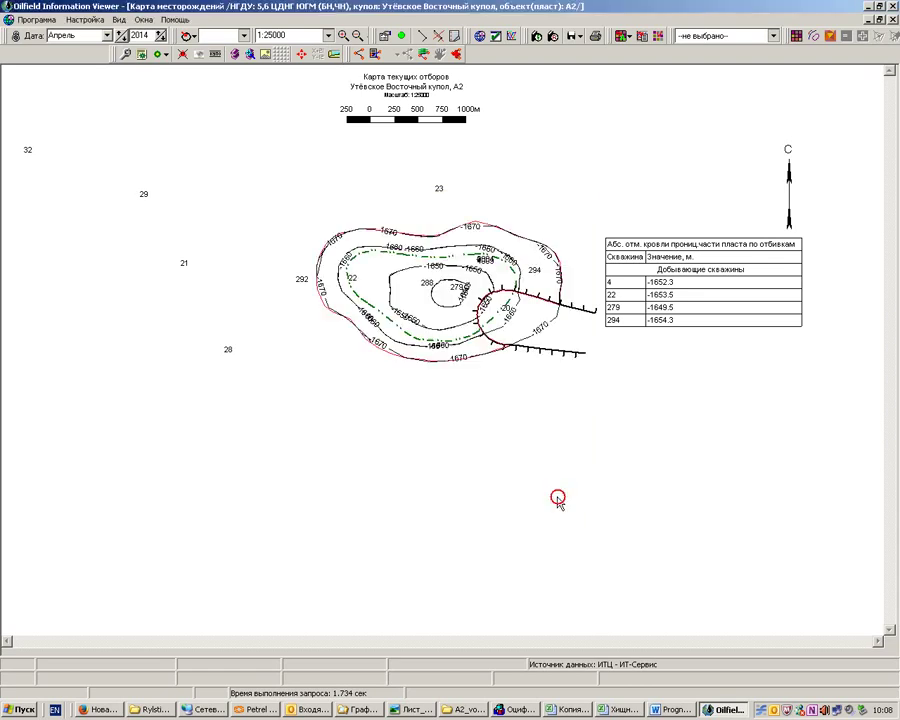